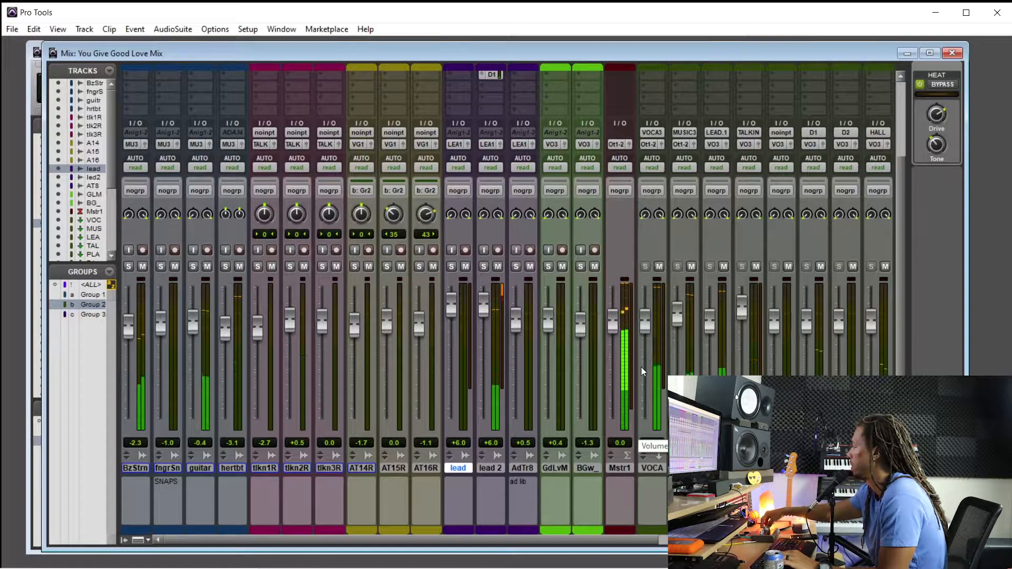
Open the PulseTec EQs plug-in on the lead 2 track and examine its midrange, low-frequency and preamp controls
scroll(642, 366, "up", 4)
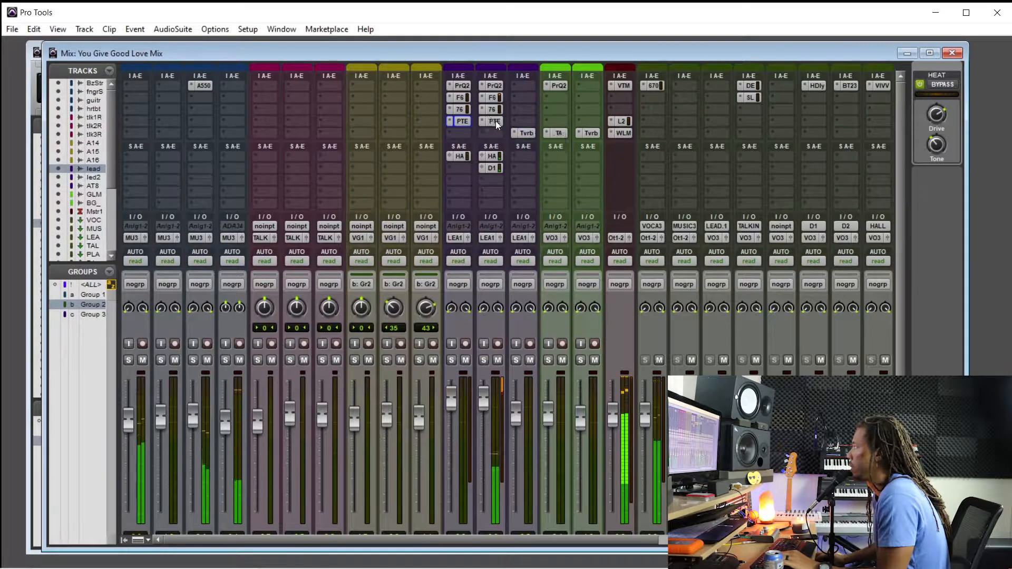
left_click(494, 121)
left_click_drag(621, 173, 395, 111)
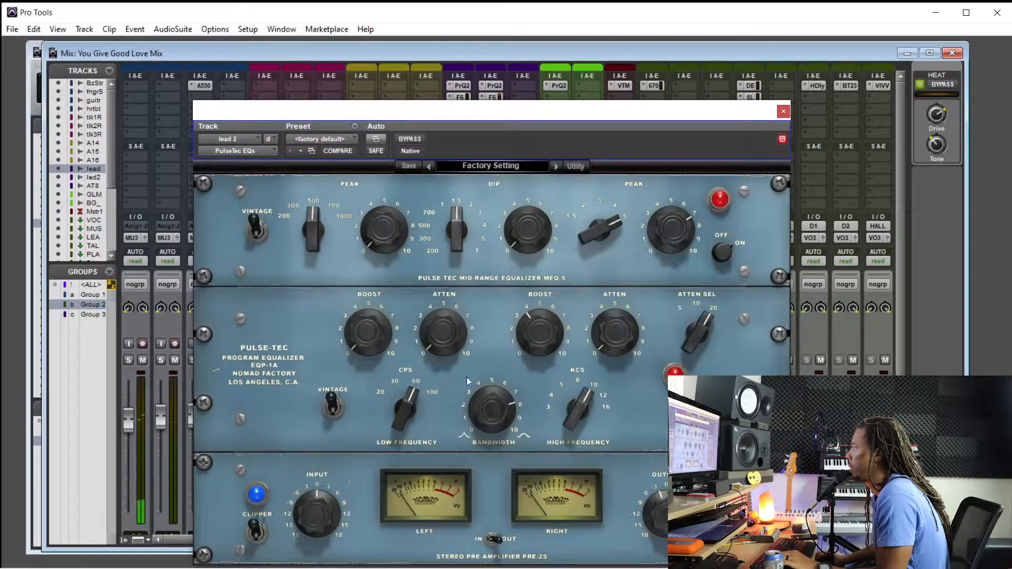
left_click_drag(425, 343, 453, 263)
left_click_drag(446, 314, 444, 323)
left_click_drag(411, 401, 437, 409)
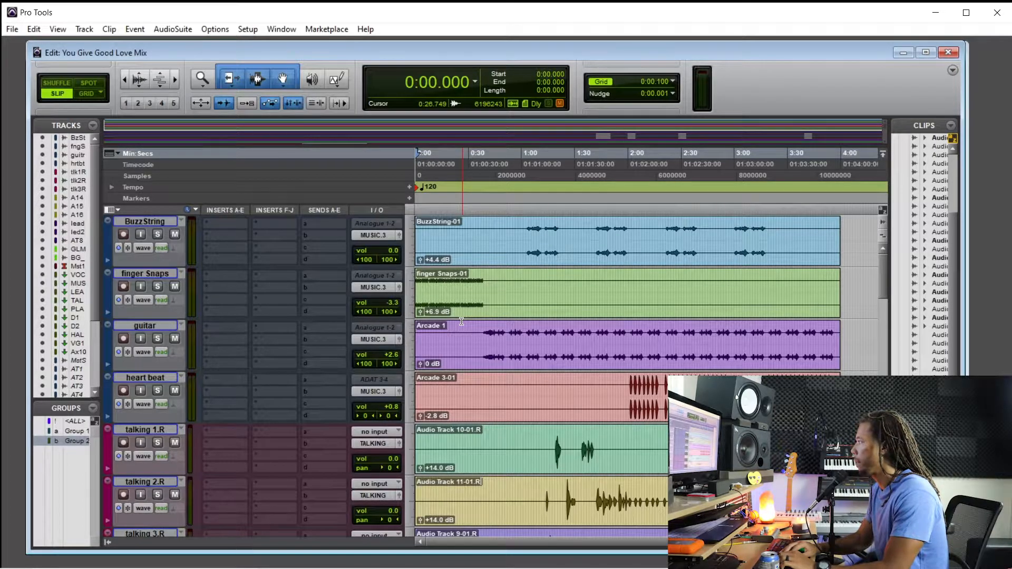
Play the session from the start and solo the Good Love Master track in the mixer
key("space")
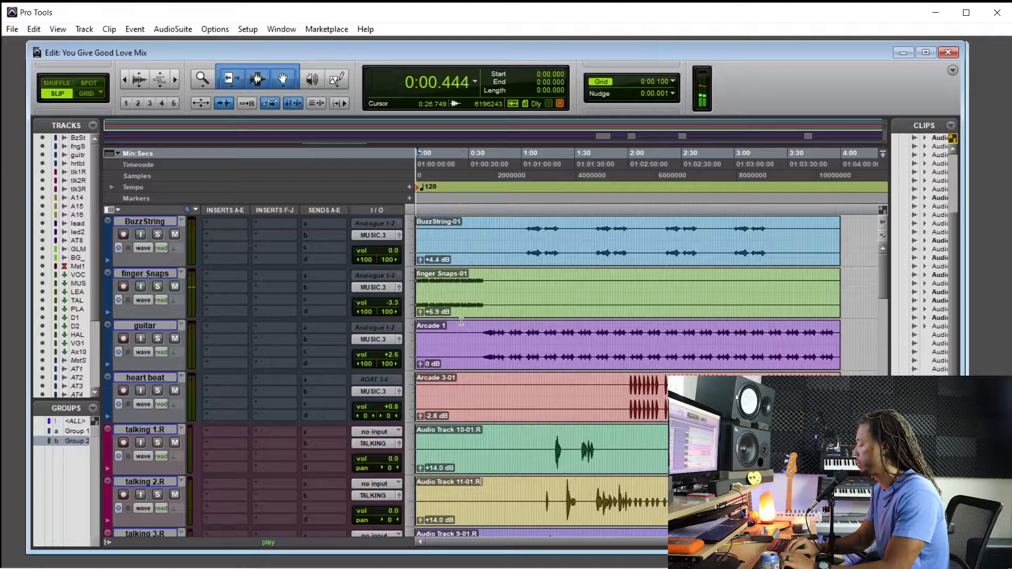
key("ctrl+equal")
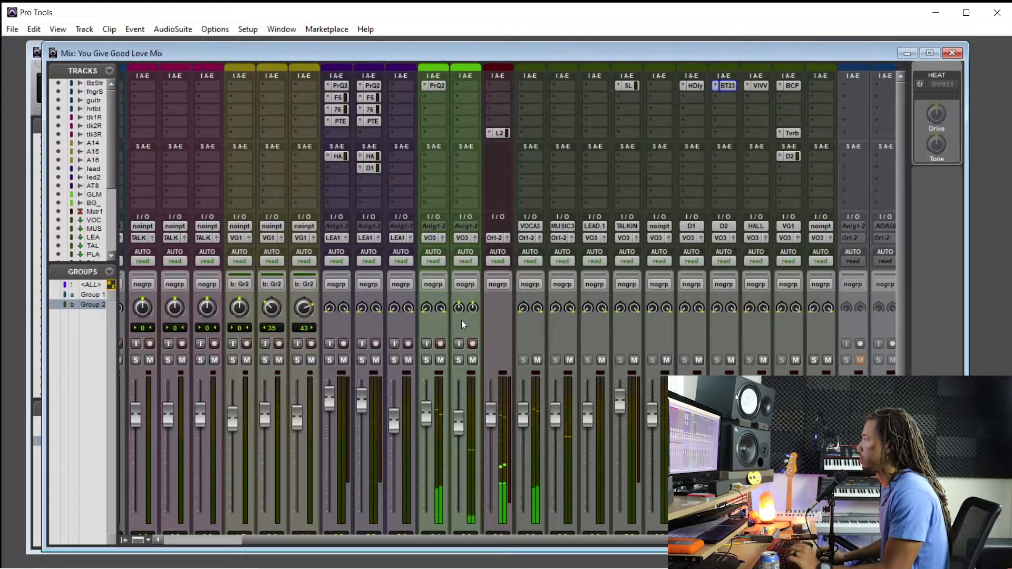
scroll(500, 331, "down", 1)
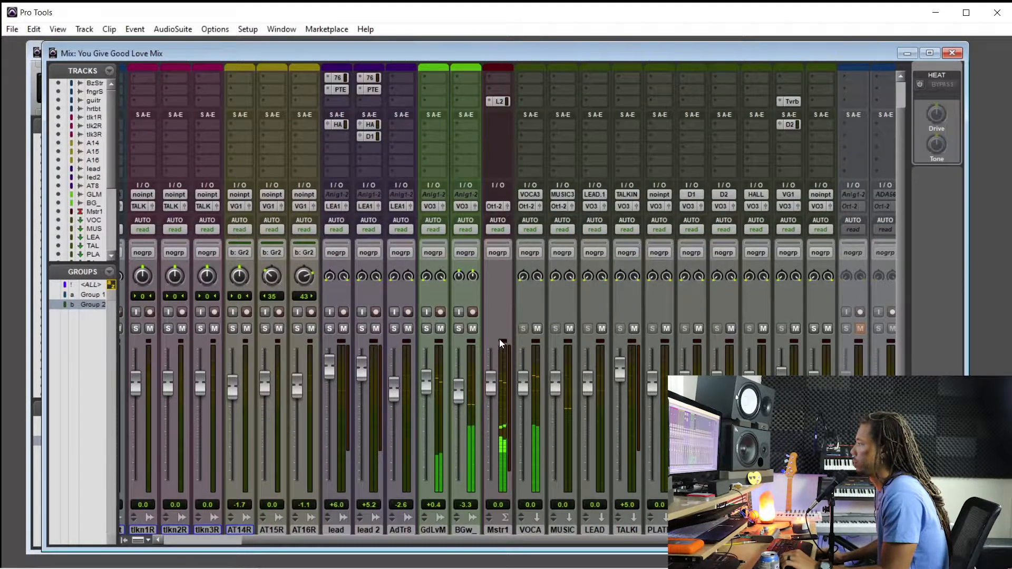
scroll(499, 339, "down", 1)
scroll(502, 343, "up", 1)
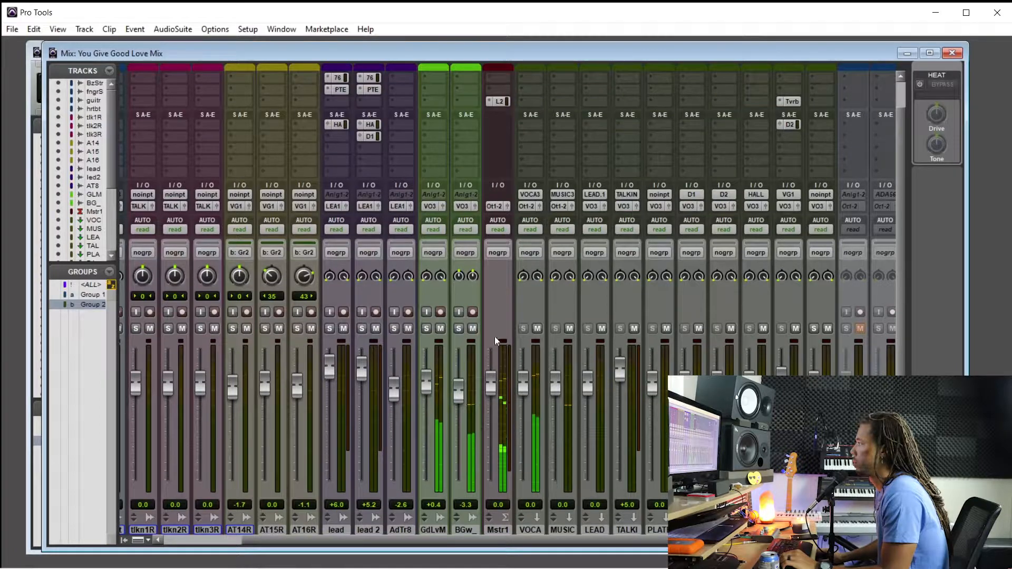
left_click(427, 328)
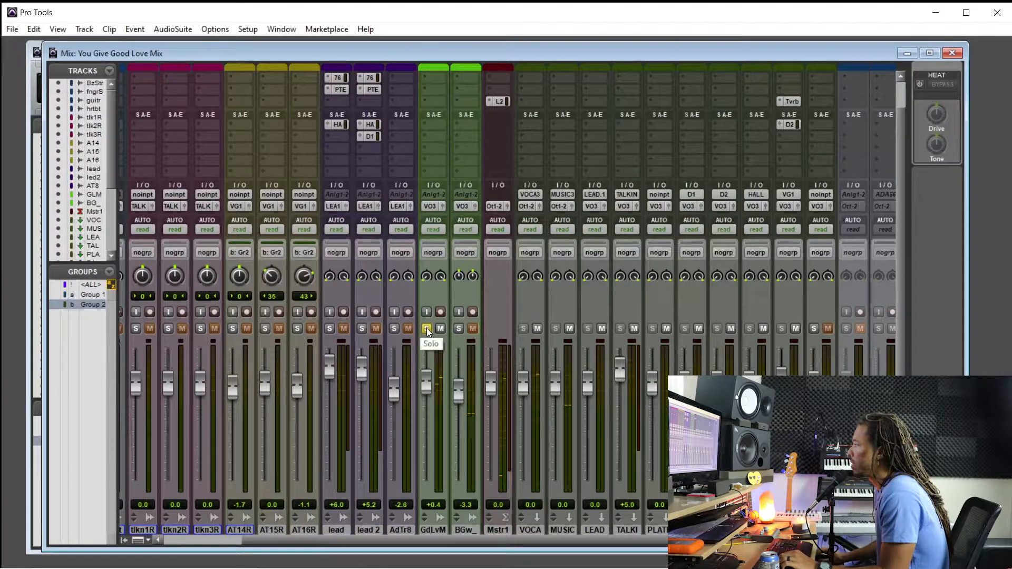
Play the soloed Good Love Master track from the beginning while viewing its clip in the edit timeline
key("ctrl+equal")
key("space")
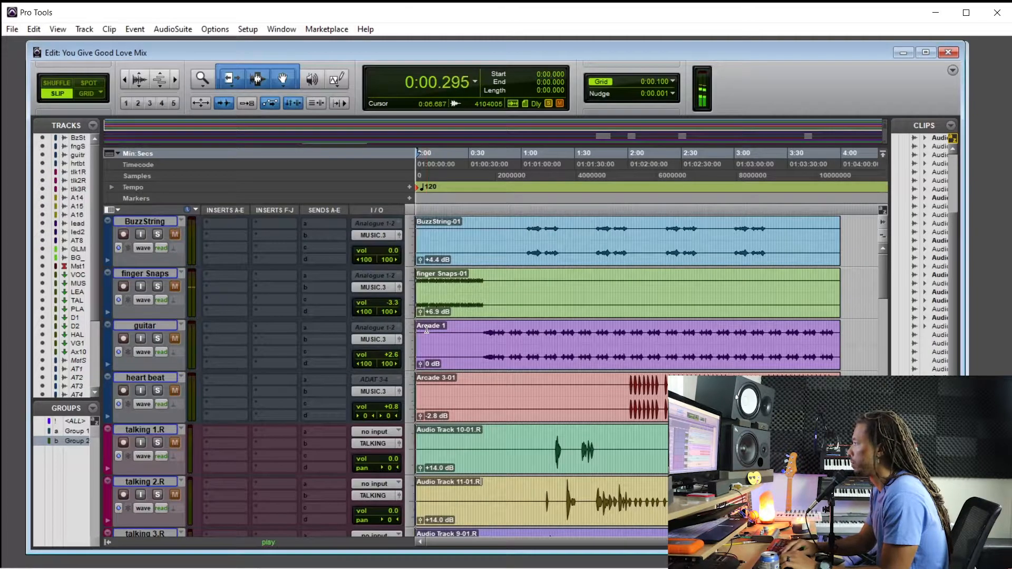
scroll(475, 396, "down", 11)
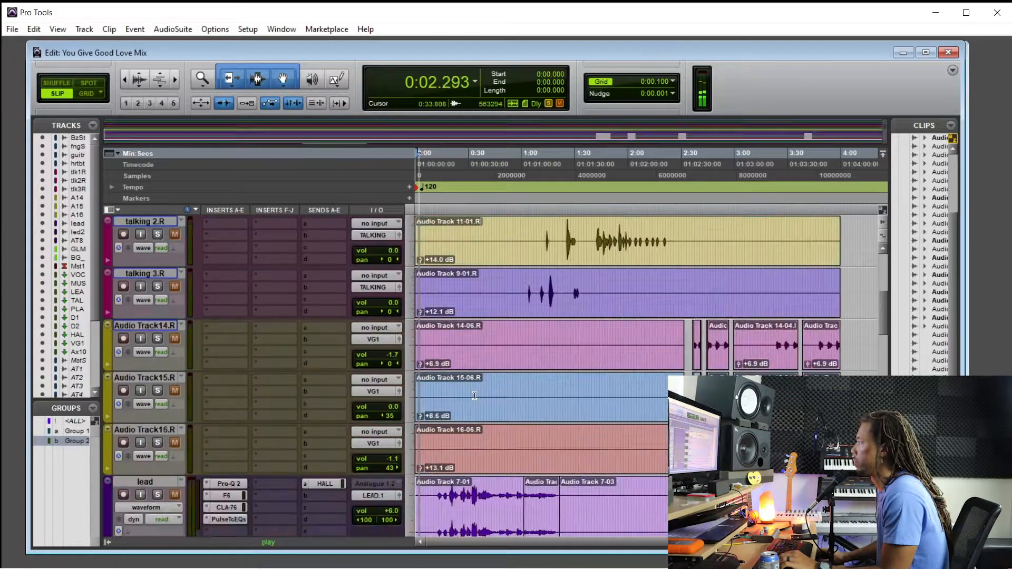
key("space")
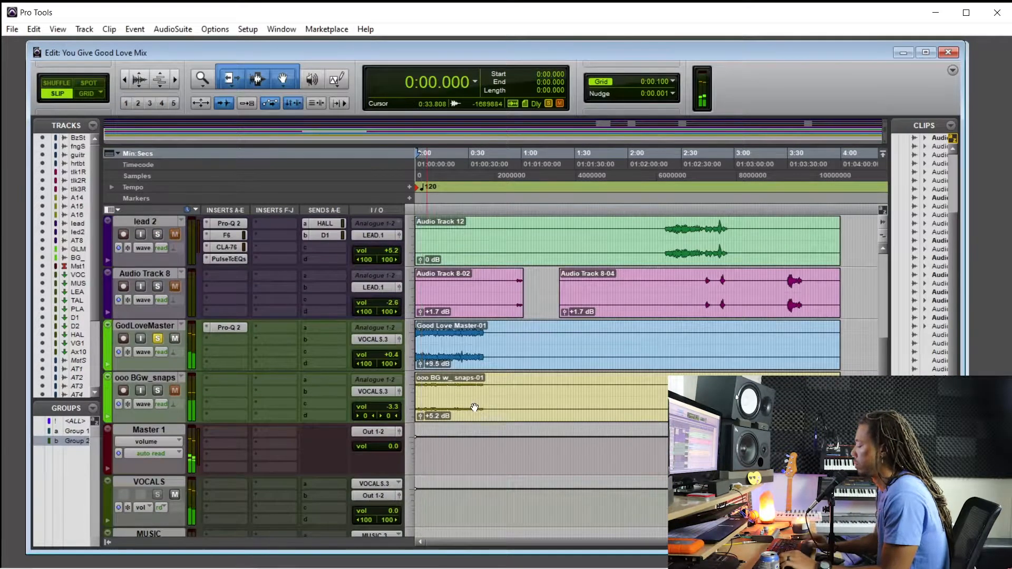
Insert the multichannel Time Adjuster delay plug-in in insert slot E of the Good Love Master track
key("ctrl+equal")
left_click(432, 128)
mouse_move(487, 153)
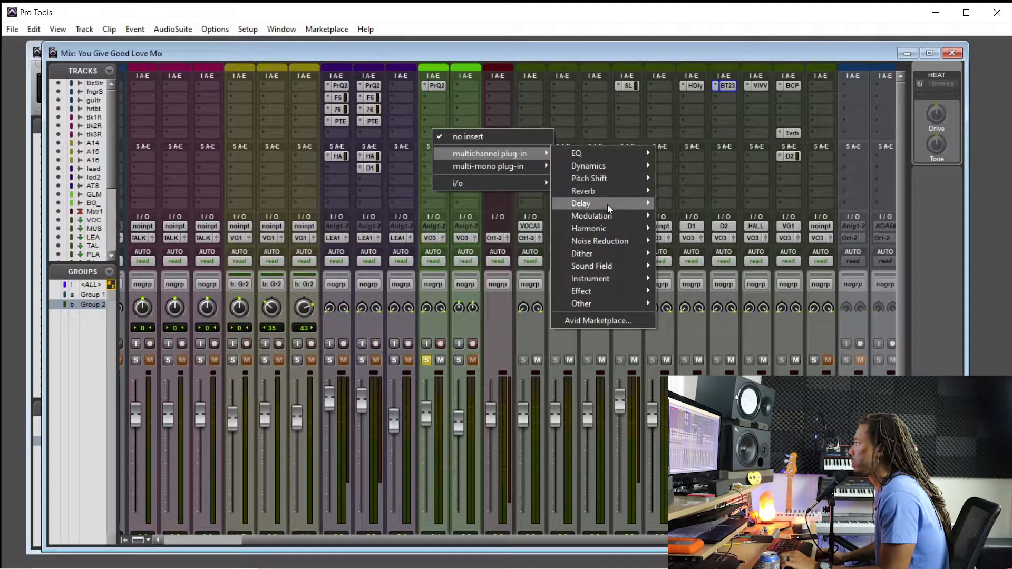
mouse_move(624, 193)
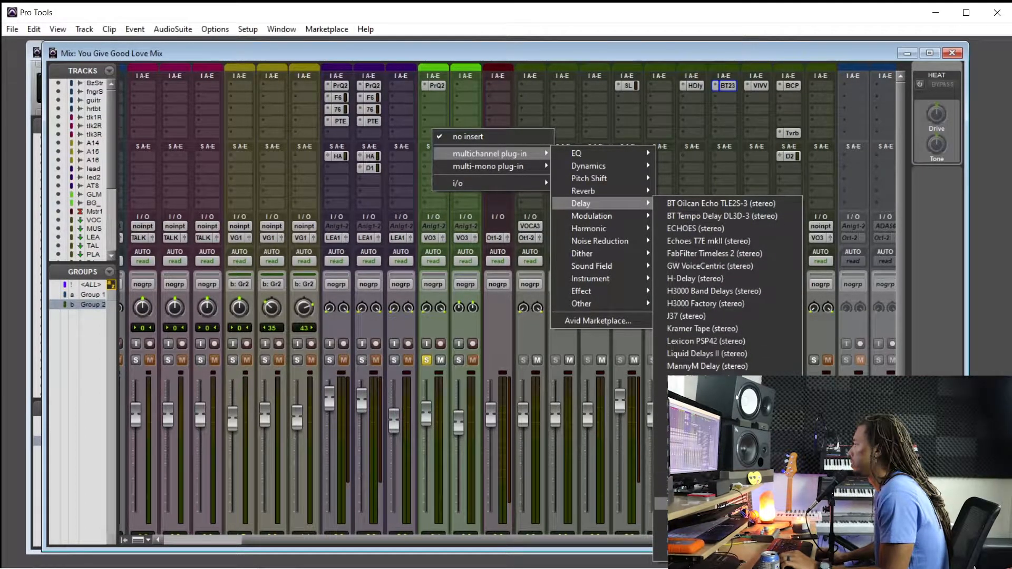
left_click(660, 501)
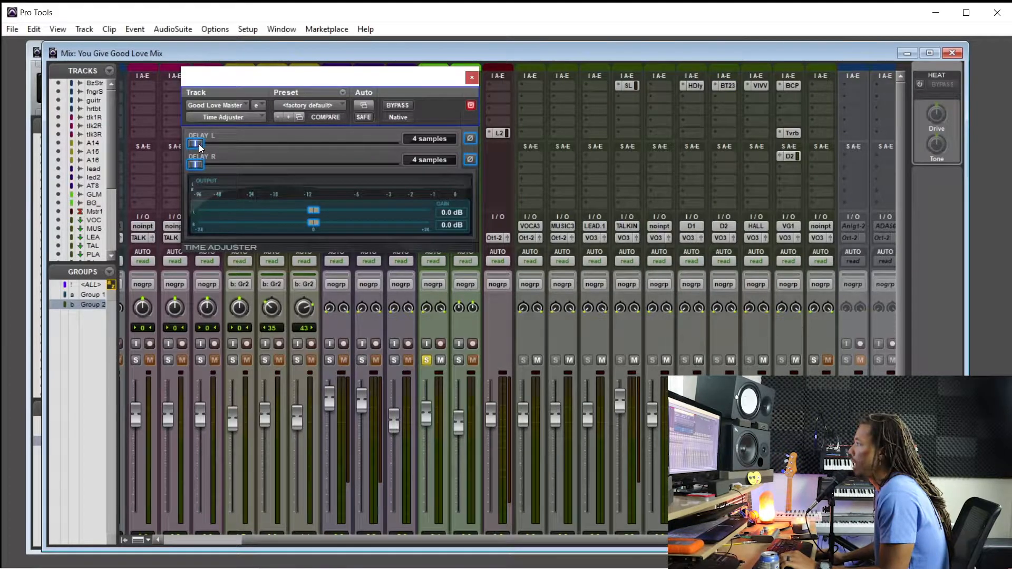
During playback, set the Time Adjuster's right-channel delay to 32 samples, comparing against bypass, and close the plug-in
left_click_drag(198, 165, 207, 166)
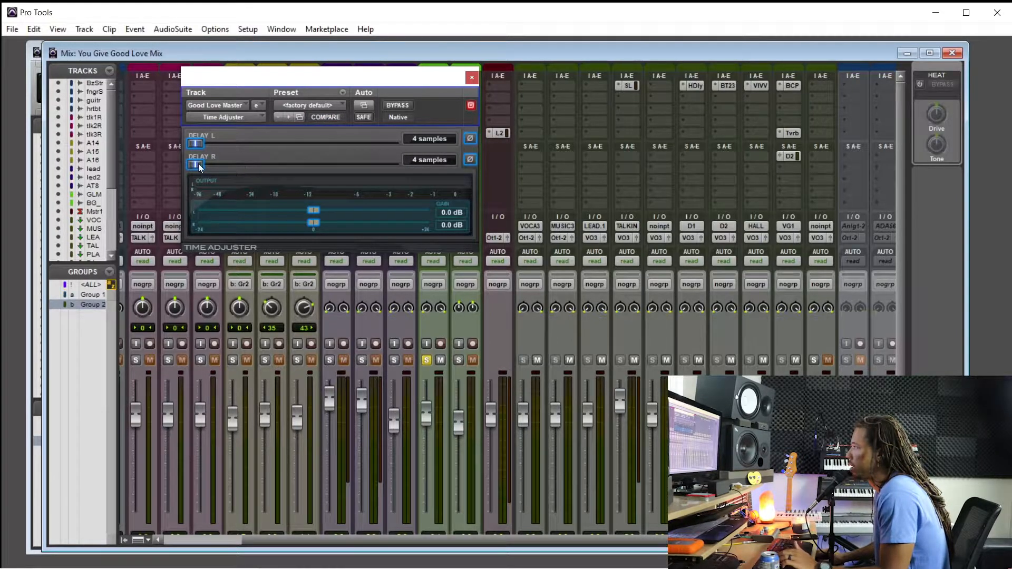
key("space")
left_click_drag(197, 168, 198, 167)
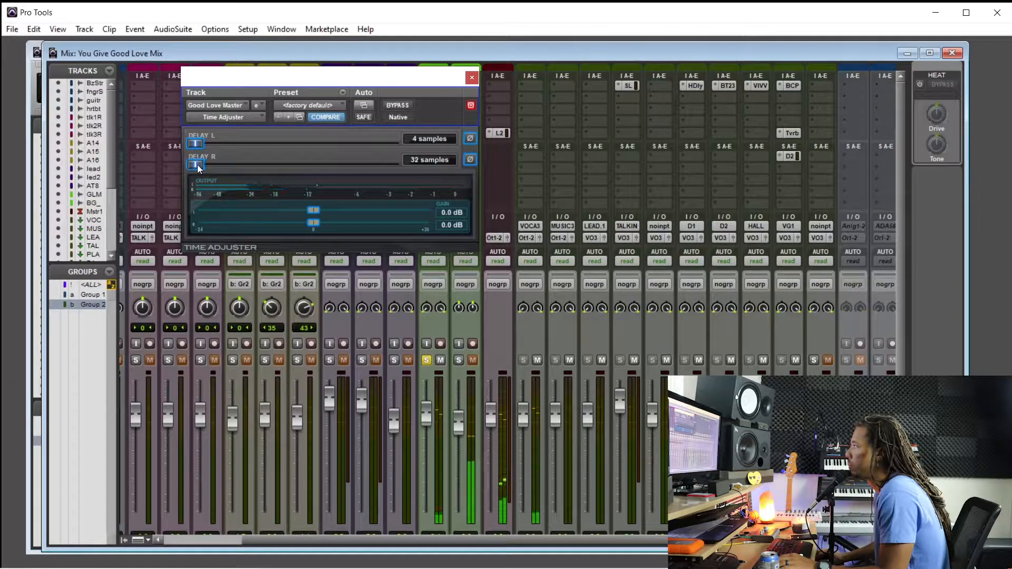
left_click(396, 106)
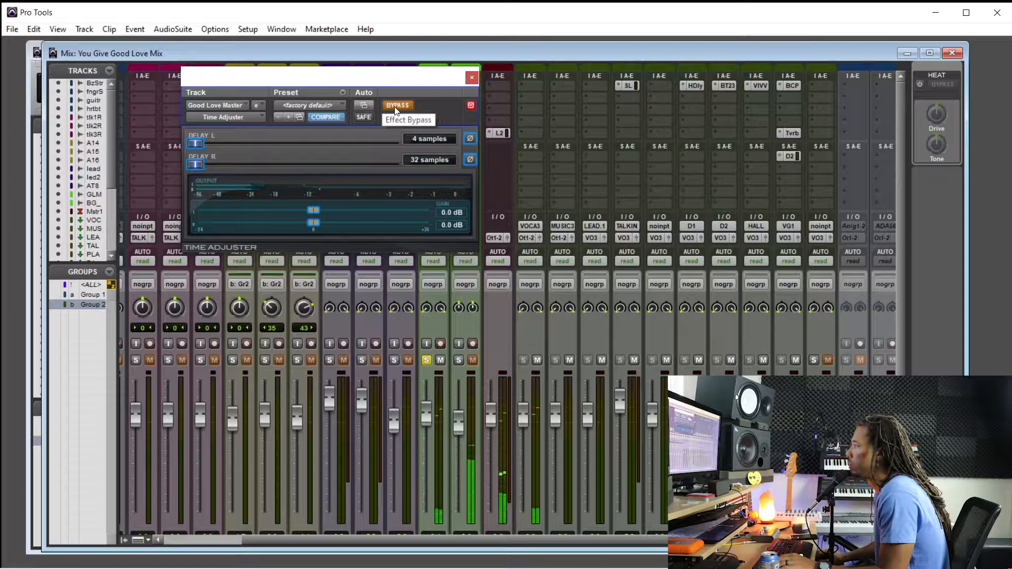
left_click(395, 106)
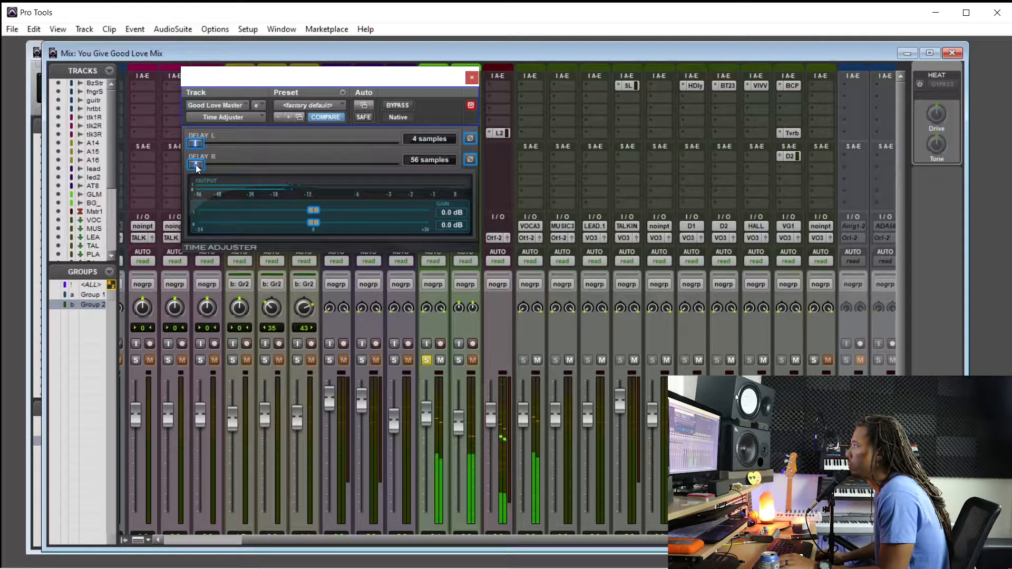
left_click(196, 165, "alt")
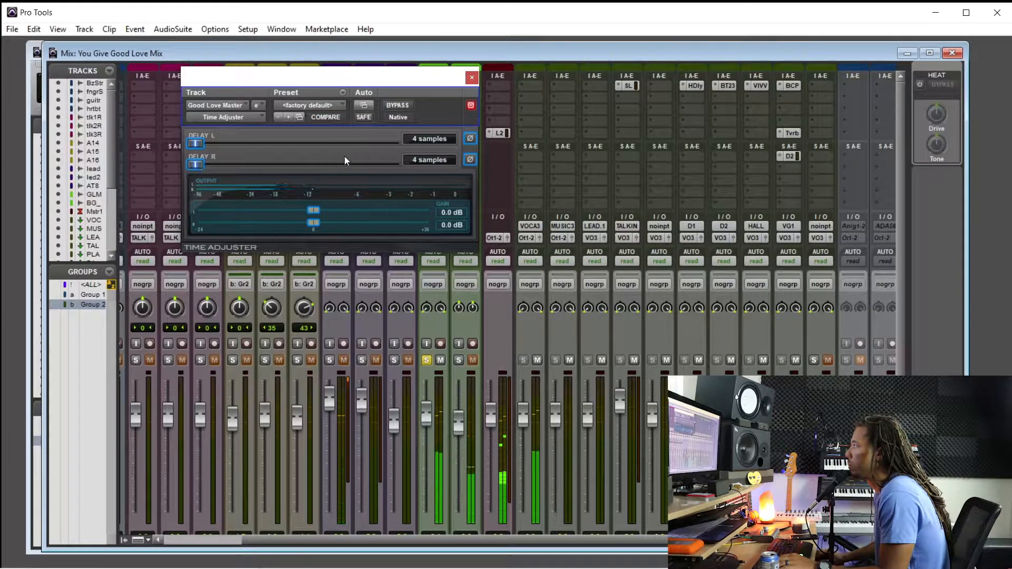
left_click_drag(192, 165, 199, 167)
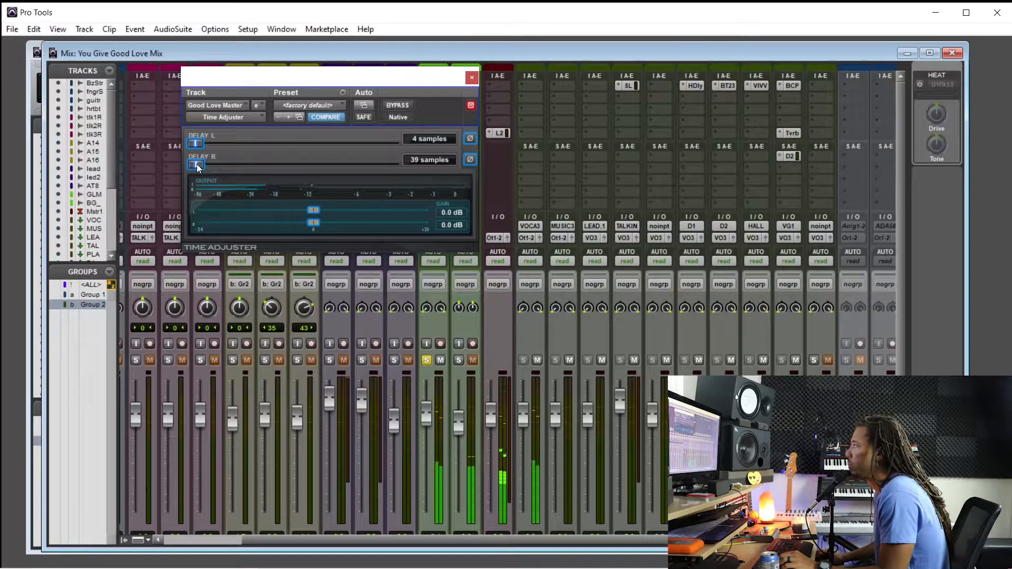
left_click(472, 77)
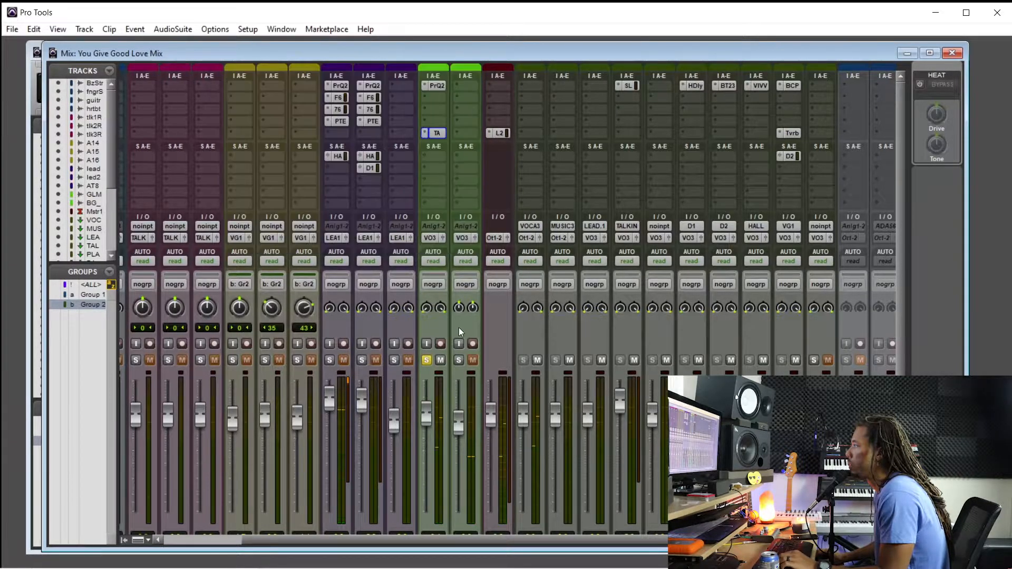
Unsolo Good Love Master and compare its Time Adjuster in the full mix, toggling bypass and the right-channel phase inversion
left_click(427, 360)
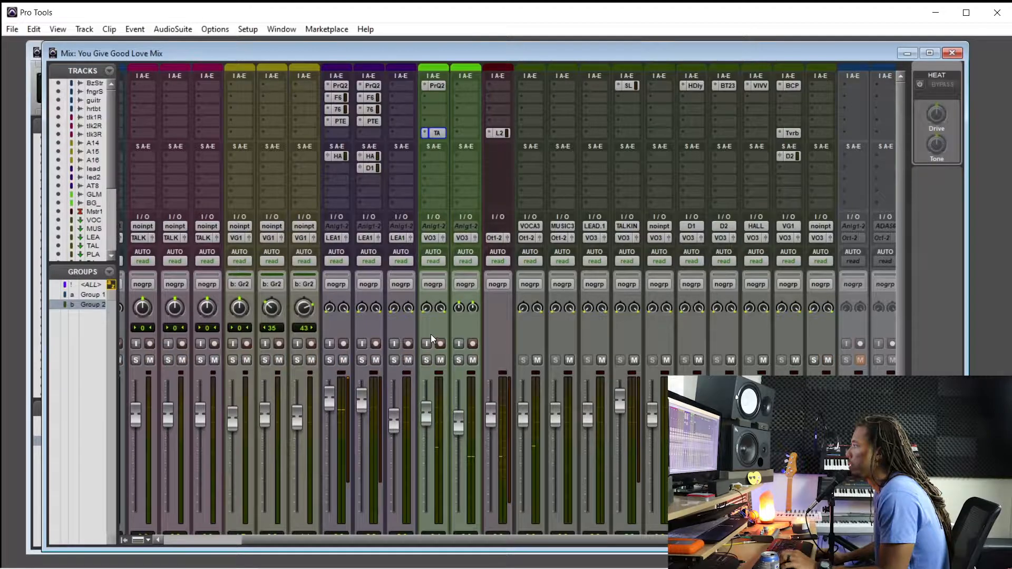
left_click(438, 133)
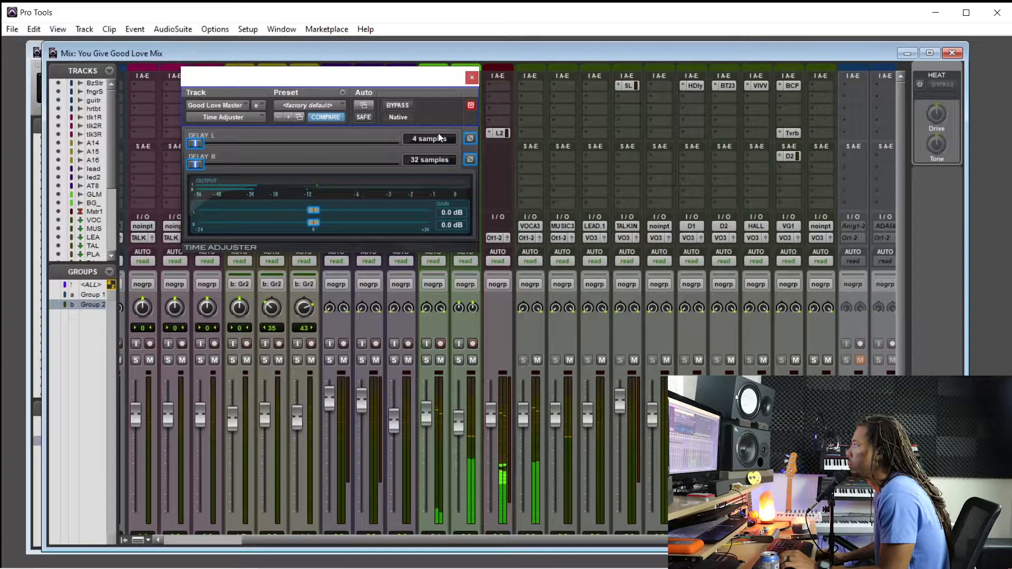
left_click(397, 105)
left_click(469, 159)
left_click(400, 107)
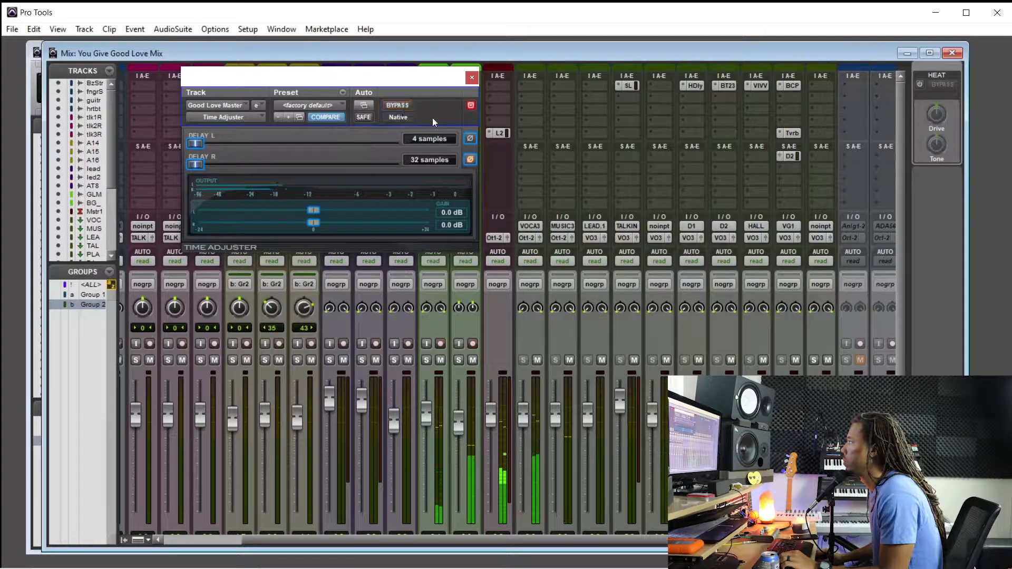
left_click(470, 160)
left_click(401, 105)
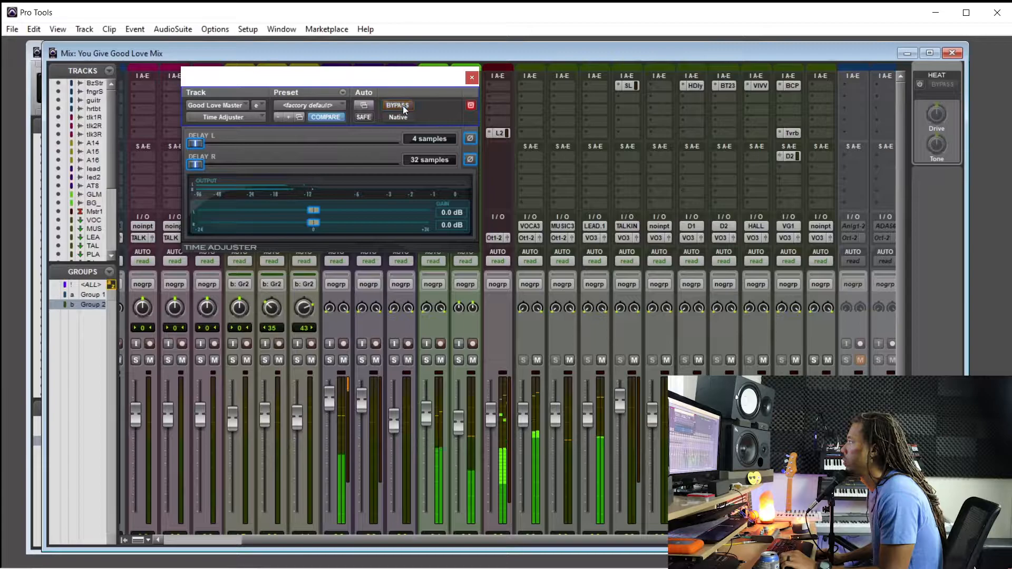
left_click(472, 78)
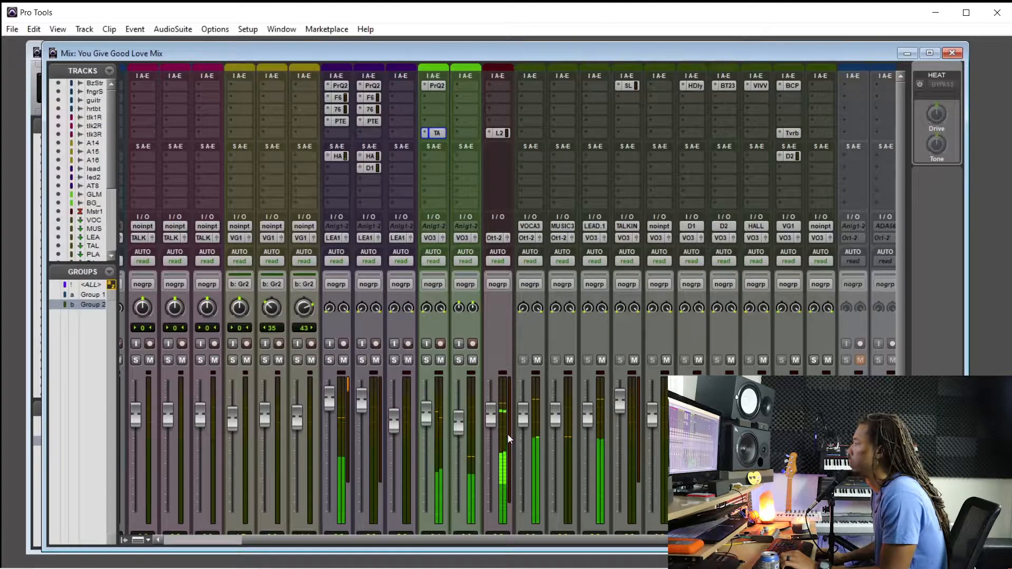
Solo the ooo BG w_snaps track and add the Tverb reverb in its insert slot E
scroll(490, 411, "down", 1)
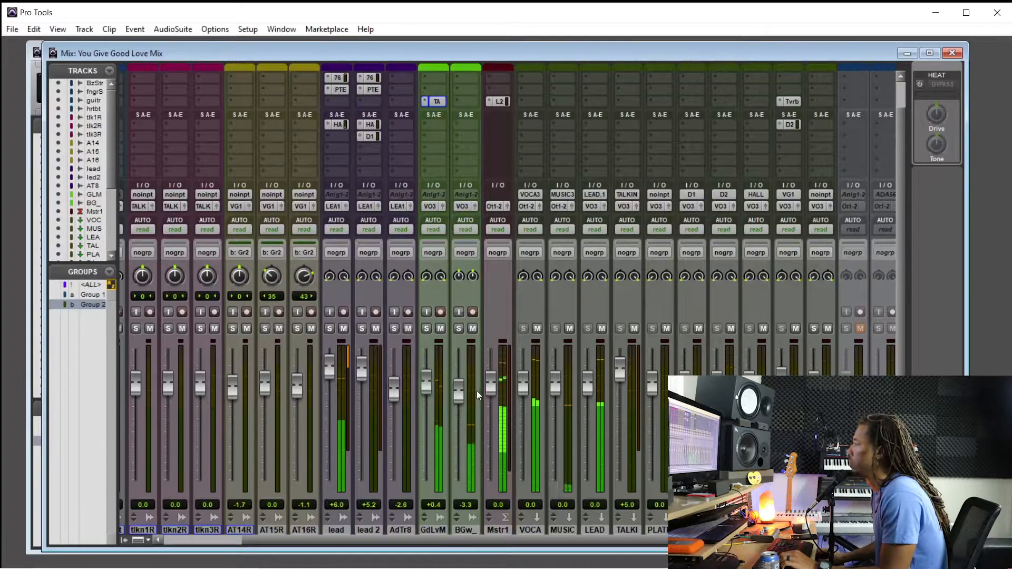
scroll(464, 387, "down", 1)
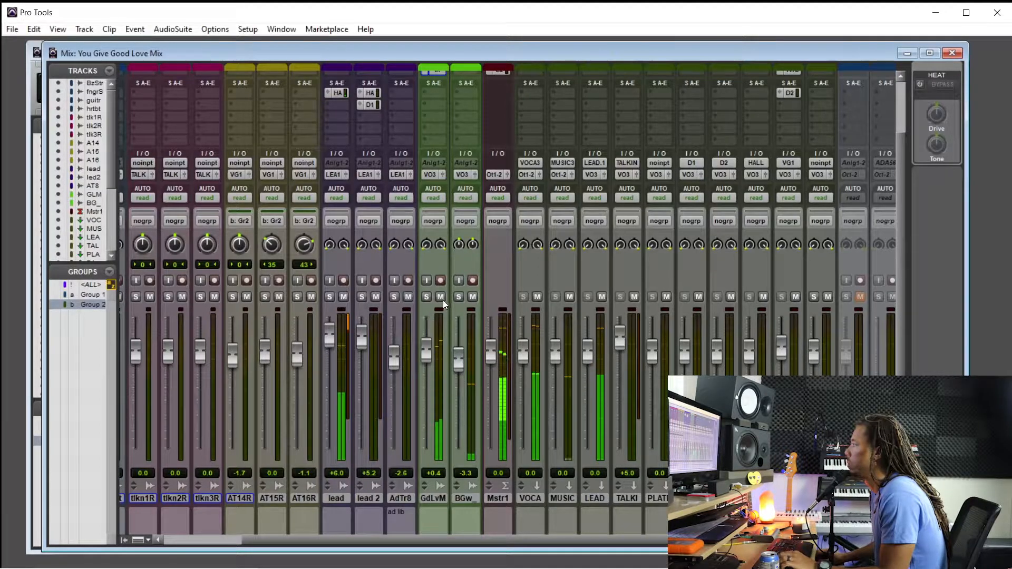
left_click(459, 296)
scroll(496, 295, "up", 3)
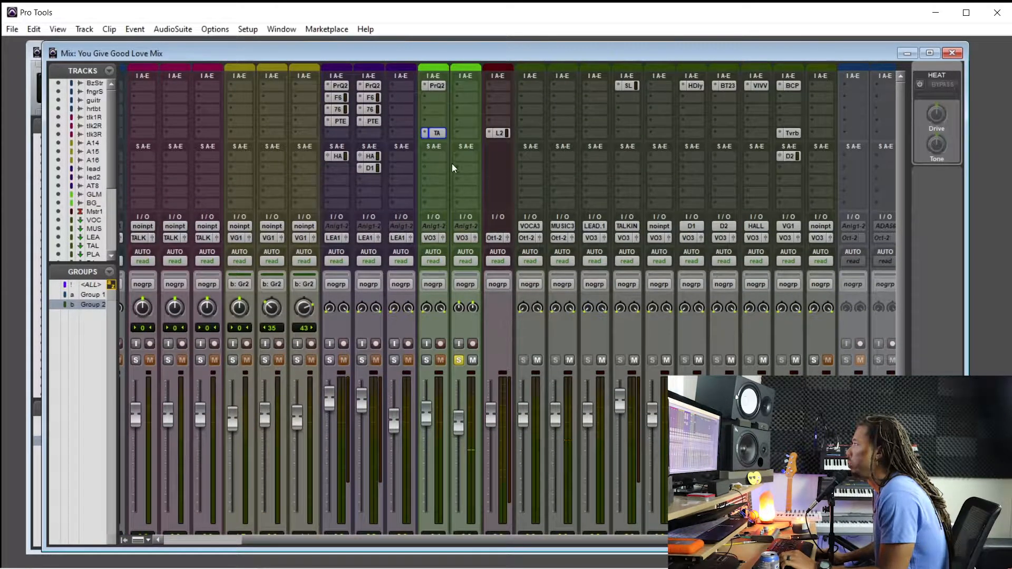
left_click(463, 135)
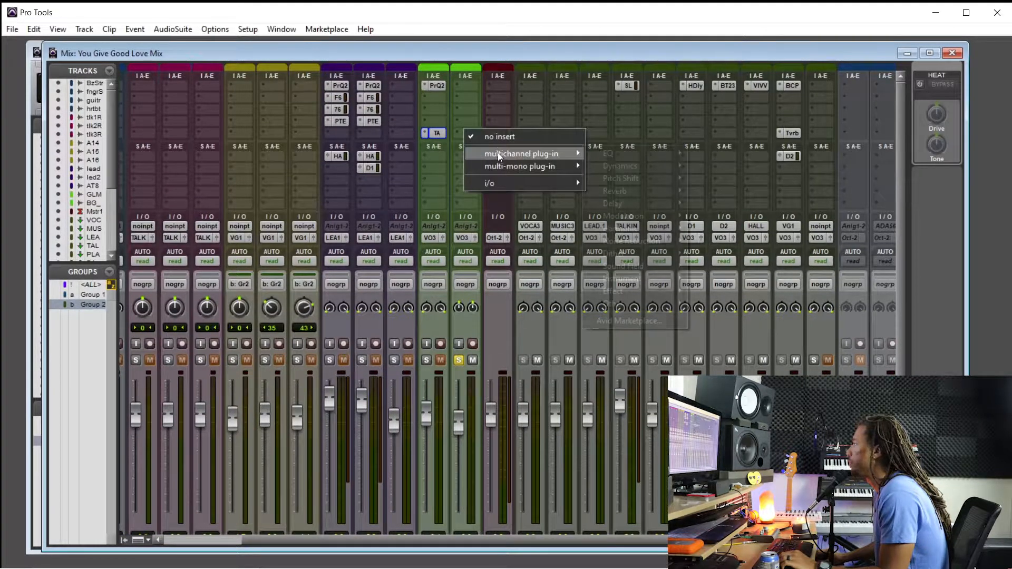
mouse_move(498, 153)
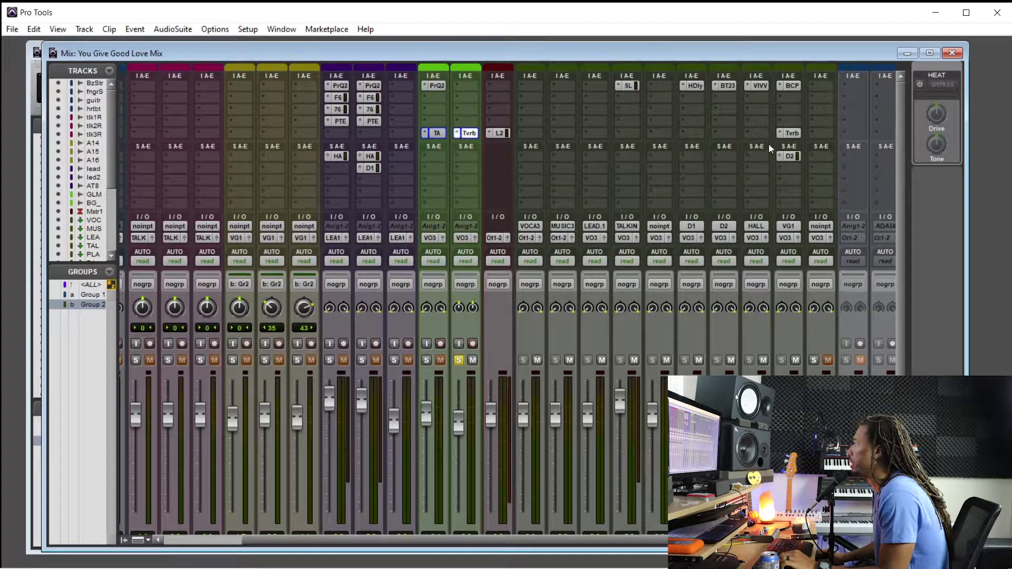
Examine the Tverb settings on the ooo BG w_snaps track and close the plug-in window
left_click(468, 132)
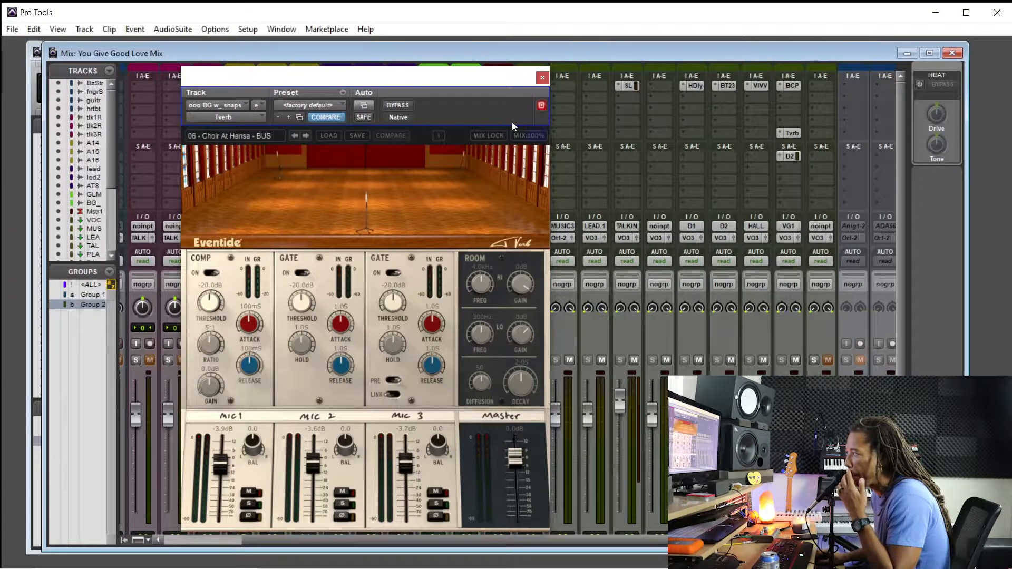
left_click(540, 80)
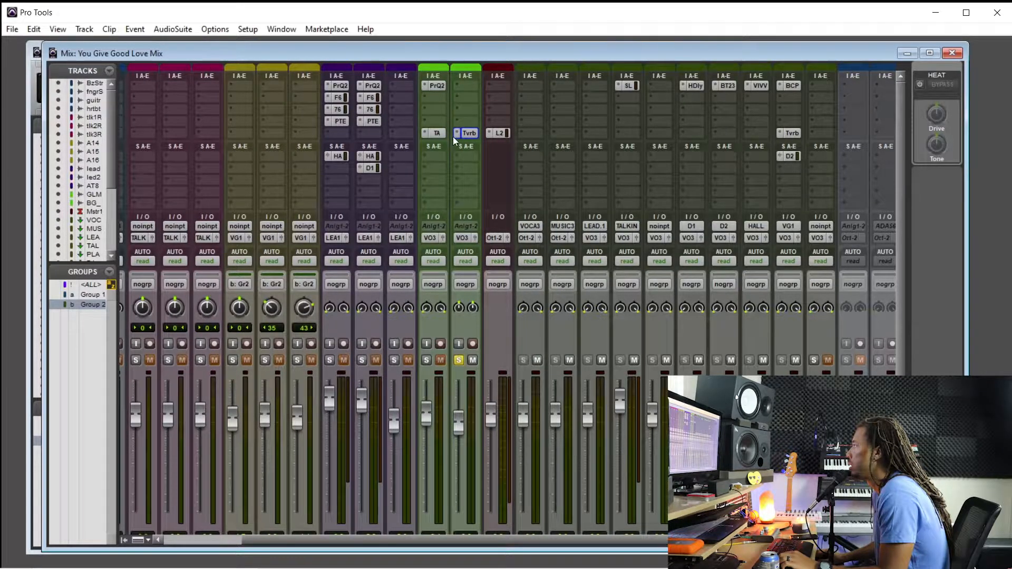
left_click(470, 132)
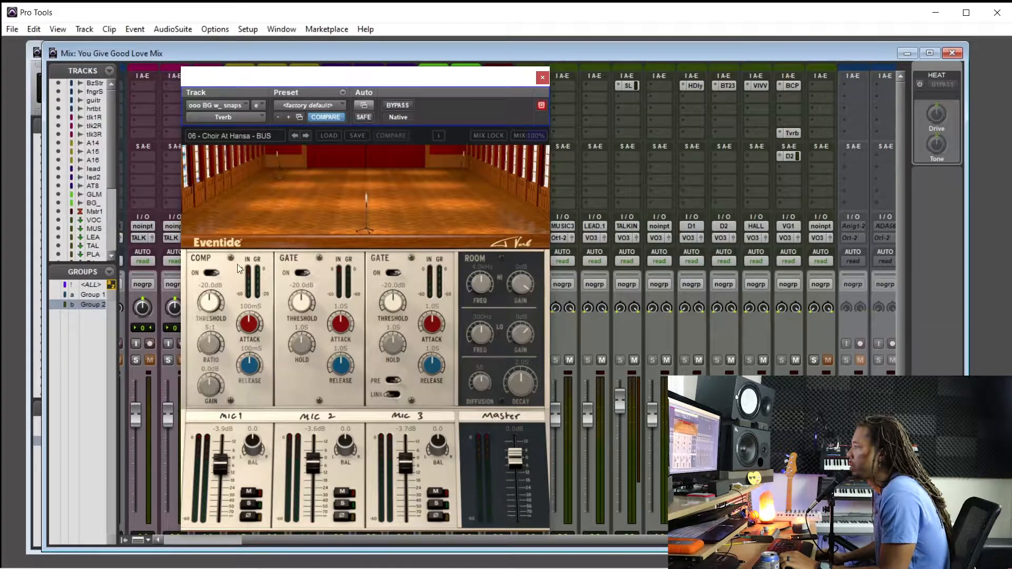
left_click(541, 79)
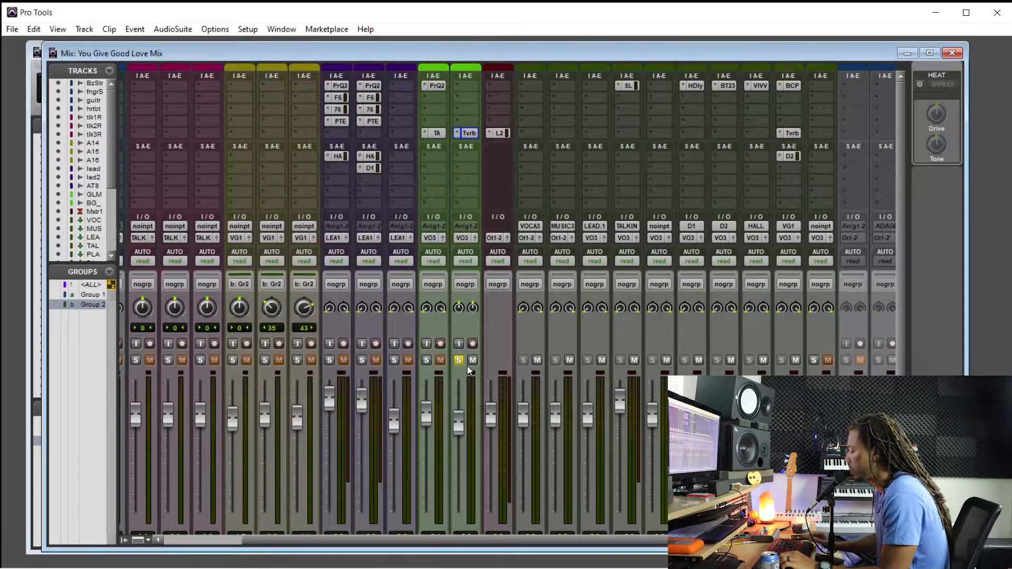
Play back the soloed ooo BG w_snaps track with Tverb, and unsolo it to hear the full mix
key("ctrl+equal")
key("space")
key("ctrl+bracketright")
key("ctrl+bracketright")
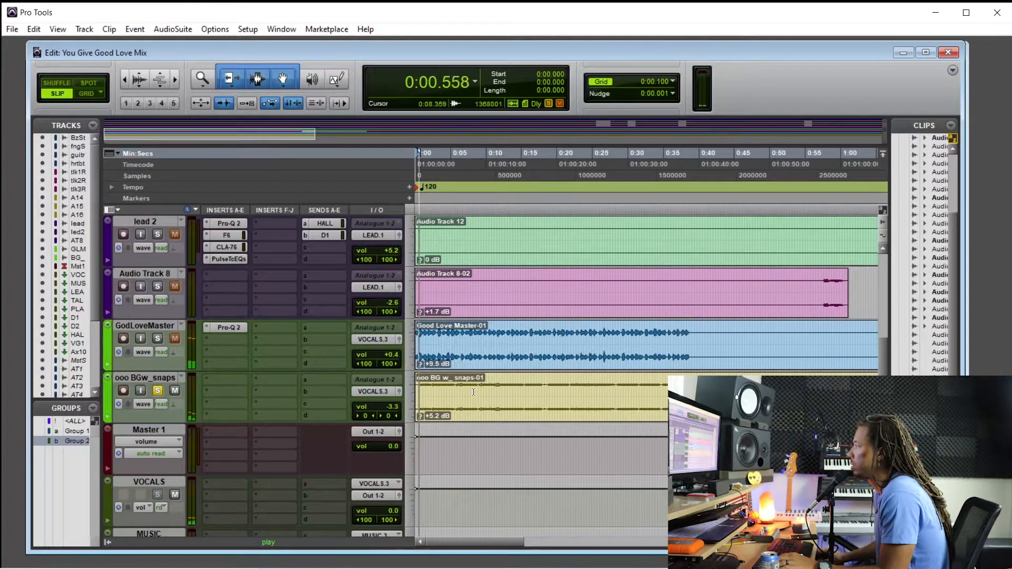
key("ctrl+equal")
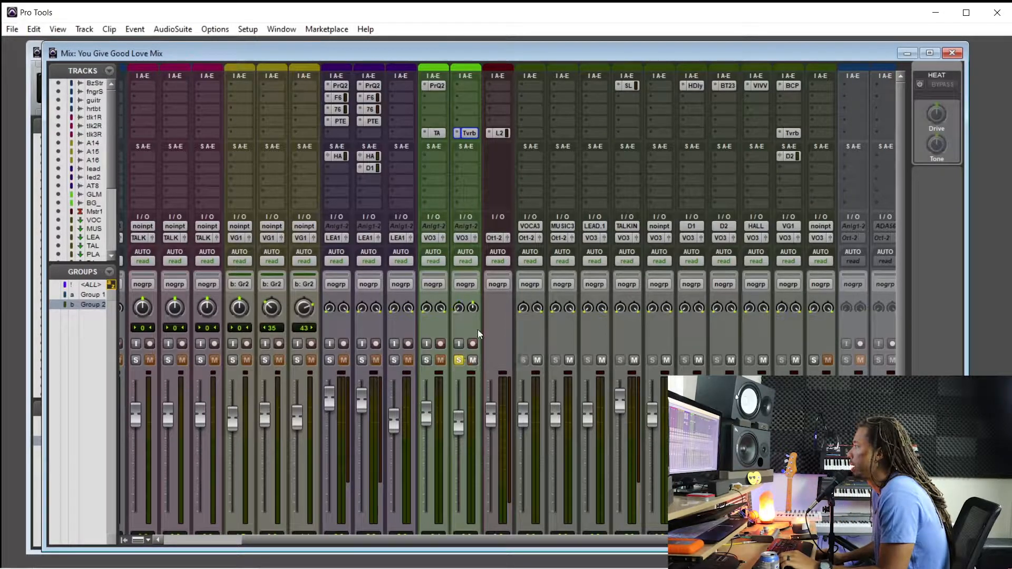
left_click(459, 360)
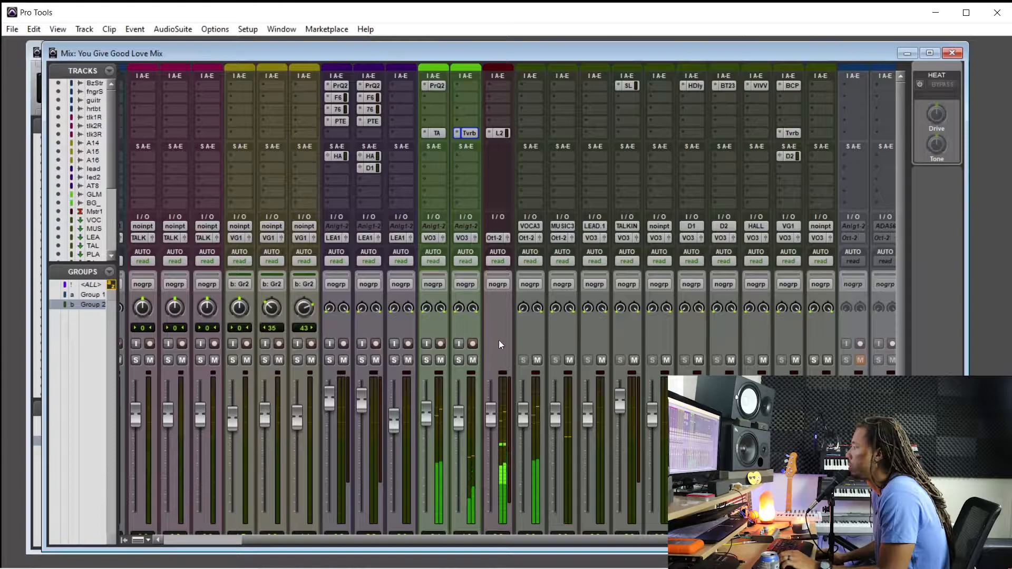
Raise the finger Snaps track's volume to +2.0 dB during playback
scroll(498, 343, "down", 3)
scroll(210, 515, "left", 4)
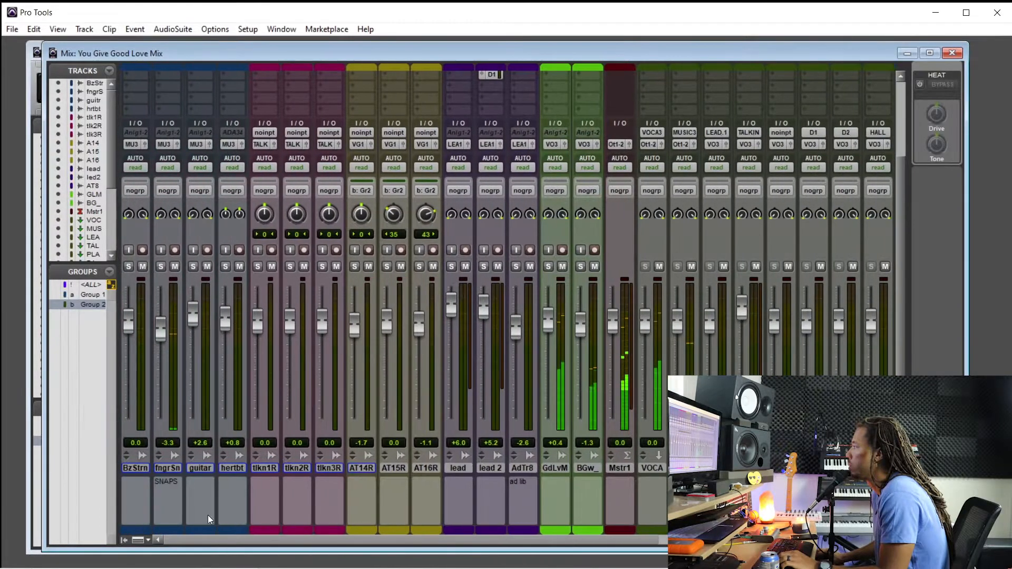
scroll(331, 409, "up", 1)
left_click(175, 299)
left_click(175, 299)
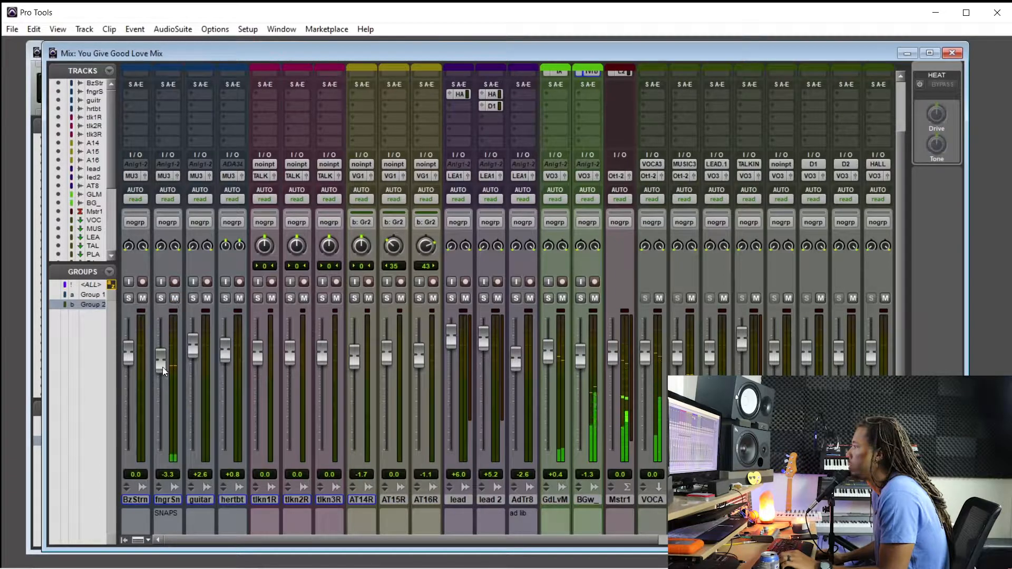
mouse_move(162, 368)
left_mouse_down()
mouse_move(164, 353)
mouse_move(163, 362)
left_mouse_up()
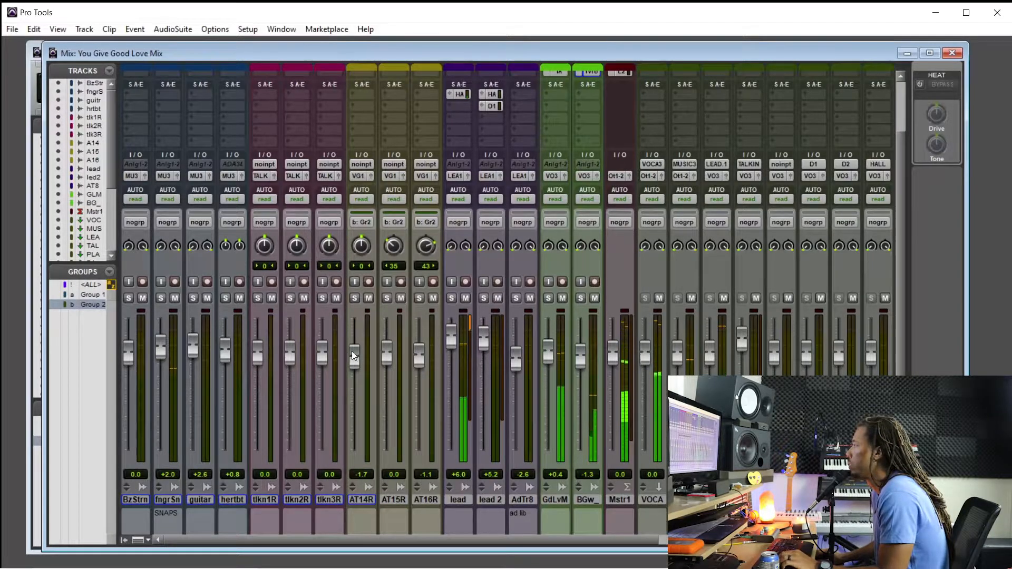
Set the lead track's HALL send level to about -17.7 dB and close the send window
scroll(470, 379, "up", 2)
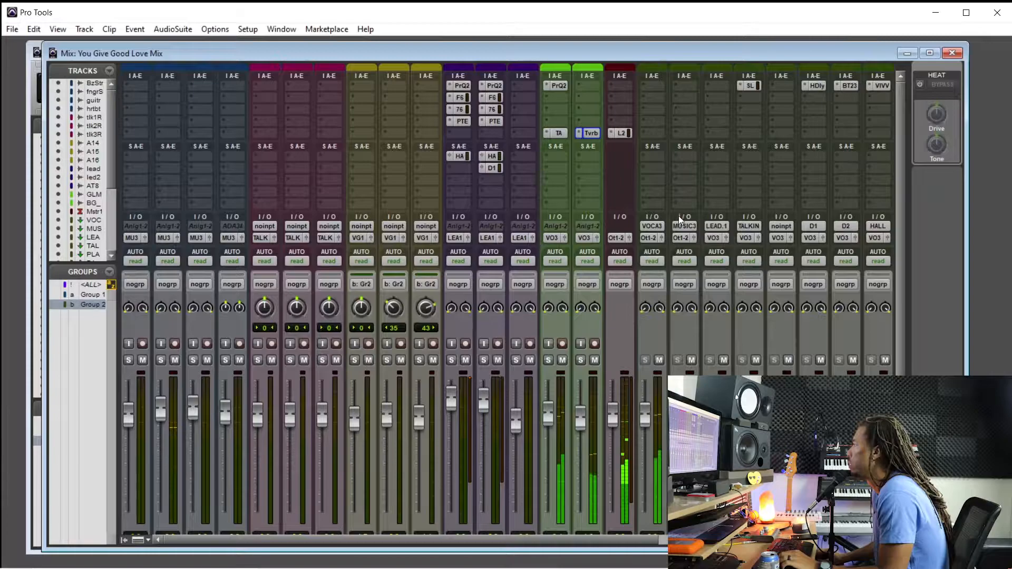
scroll(680, 222, "down", 3)
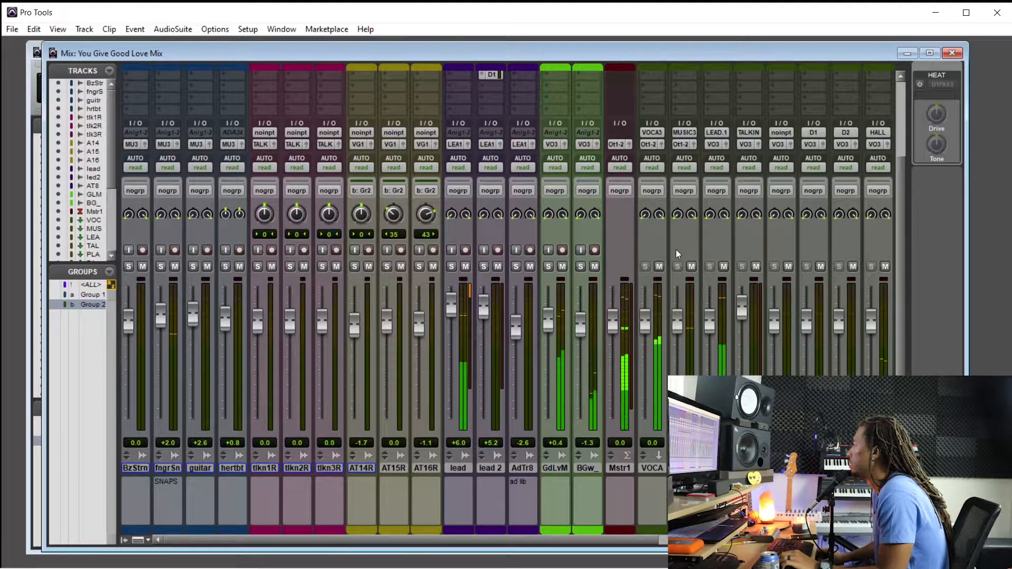
scroll(676, 249, "up", 1)
scroll(701, 271, "up", 1)
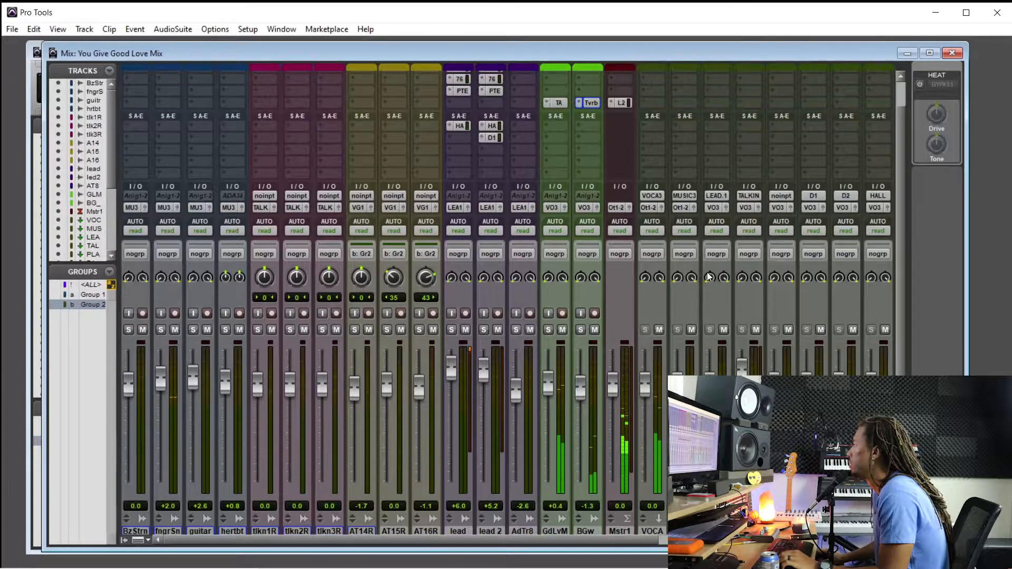
left_click(463, 126)
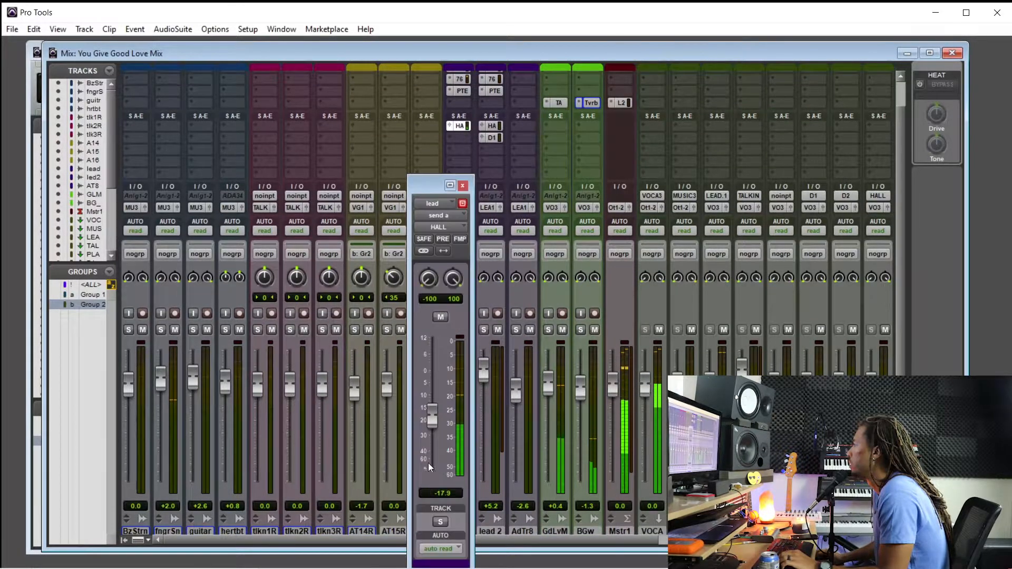
left_click_drag(432, 424, 432, 422)
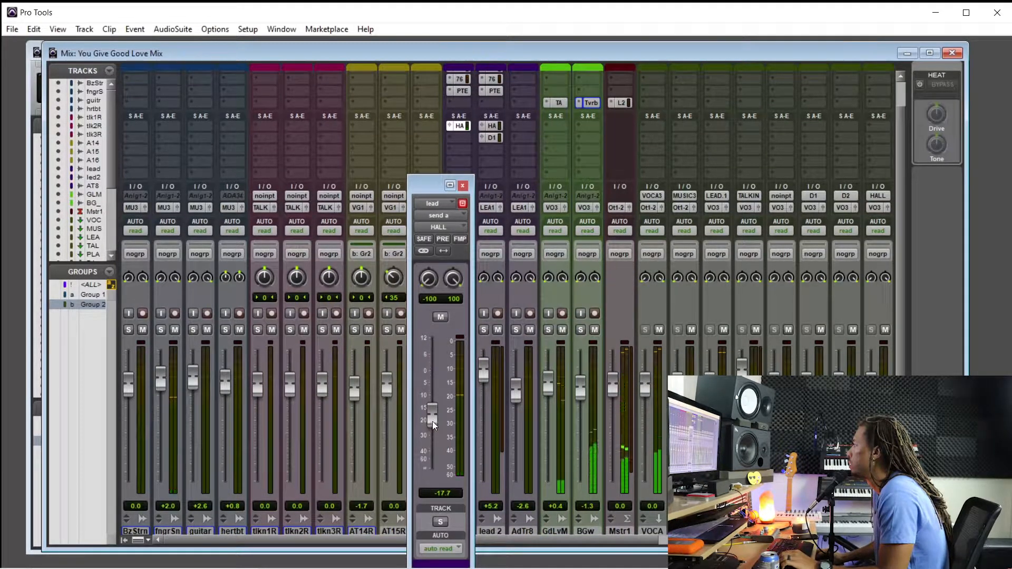
left_click(463, 185)
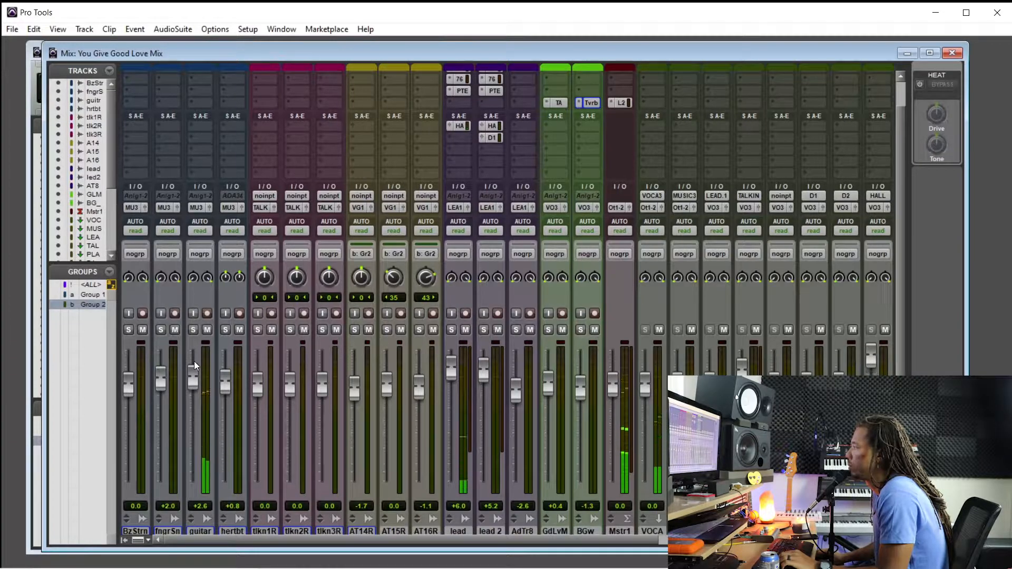
Select the guitar track and place the playback position within its audio at about 0:52.662
scroll(205, 405, "down", 2)
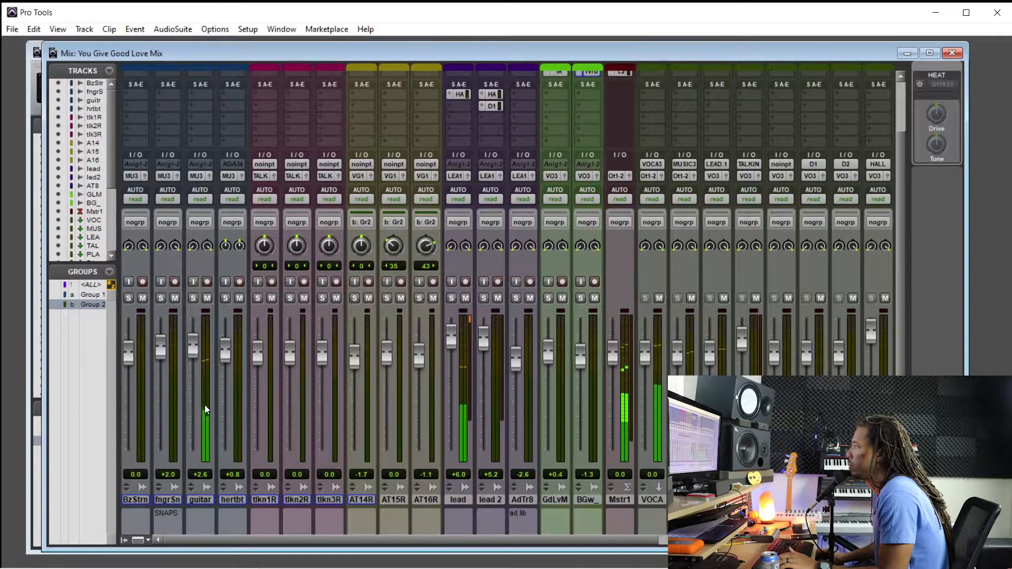
left_click(200, 500)
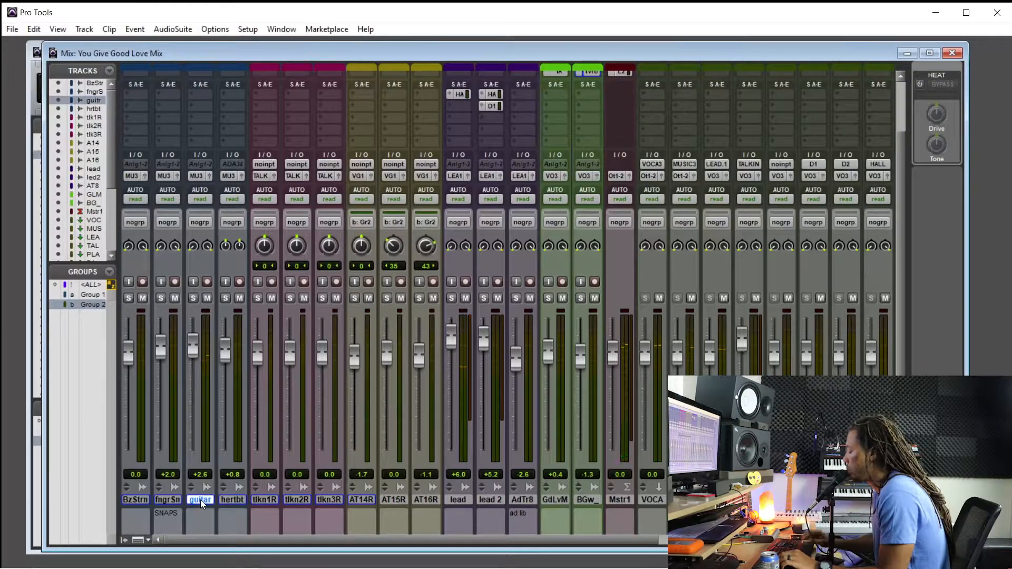
key("ctrl+equal")
scroll(541, 374, "up", 5)
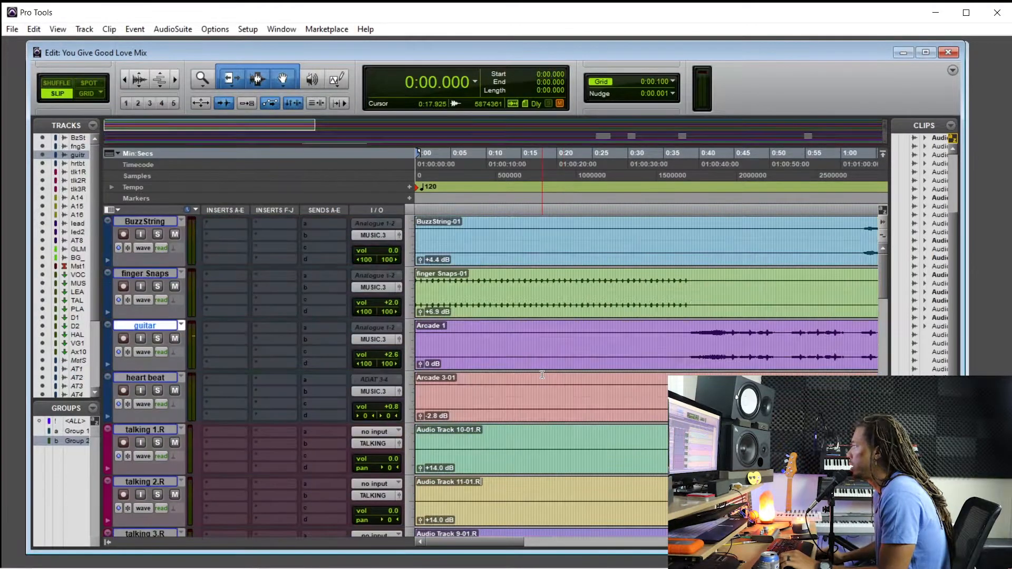
left_click(729, 334)
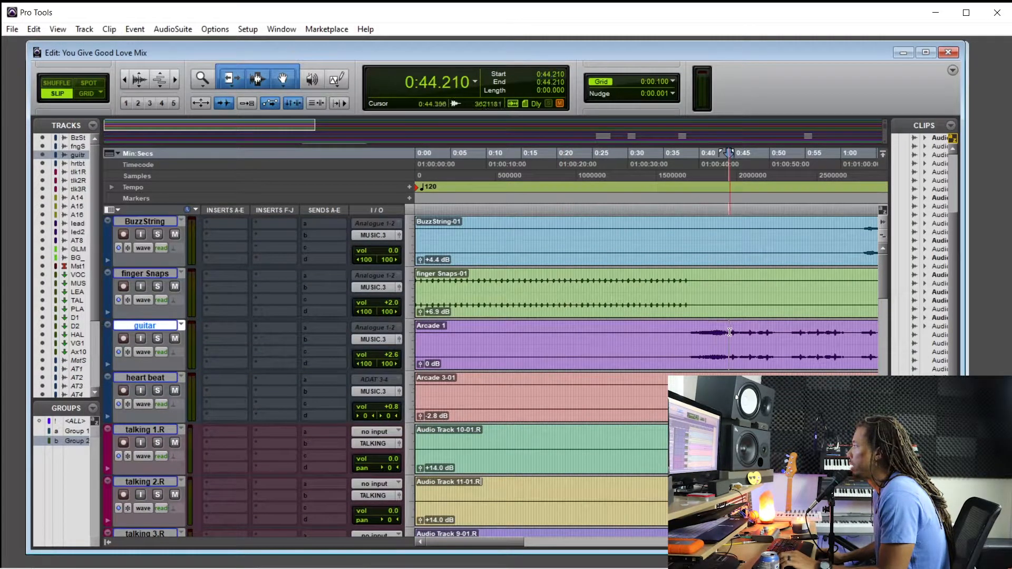
scroll(730, 332, "right", 3)
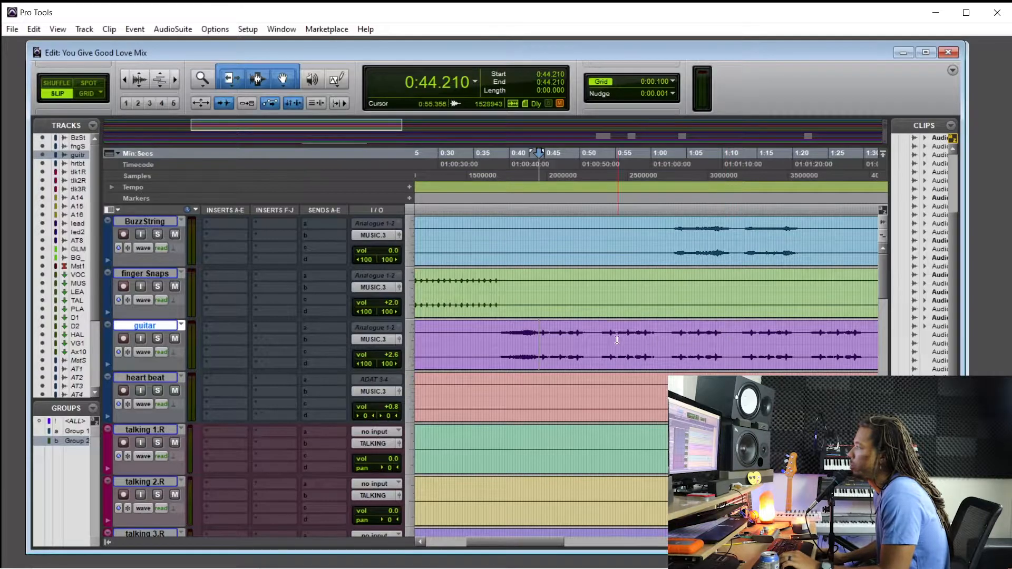
left_click(599, 330)
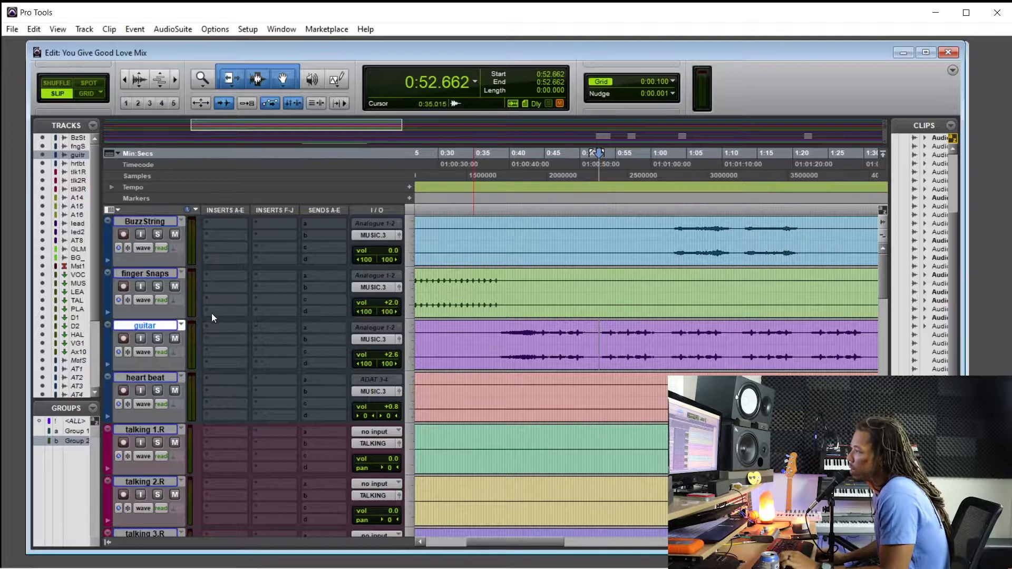
Insert the multichannel API-550B EQ in the guitar track's first insert slot
key("ctrl+equal")
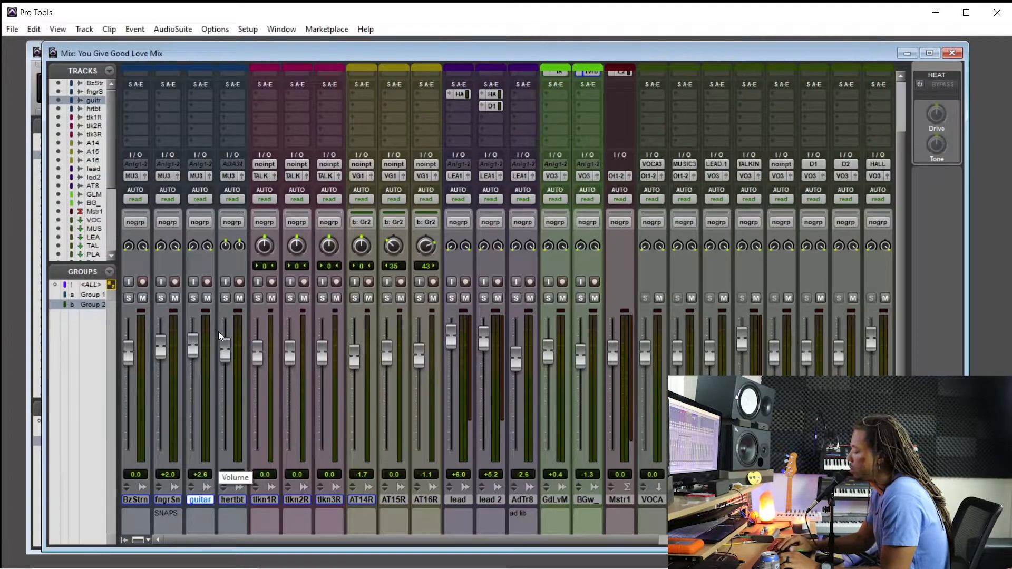
key("ctrl+equal")
left_click(220, 330)
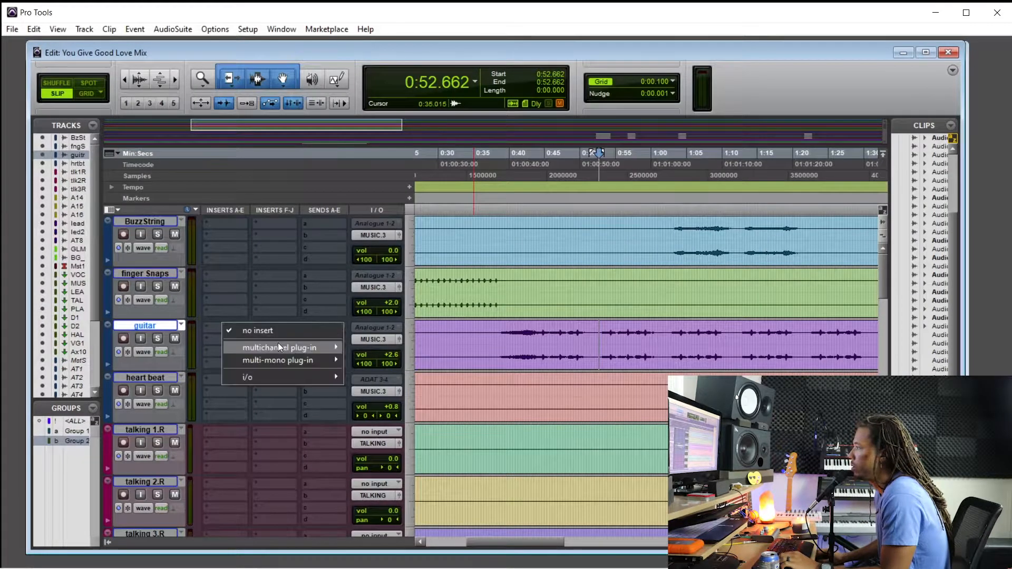
mouse_move(278, 347)
mouse_move(375, 347)
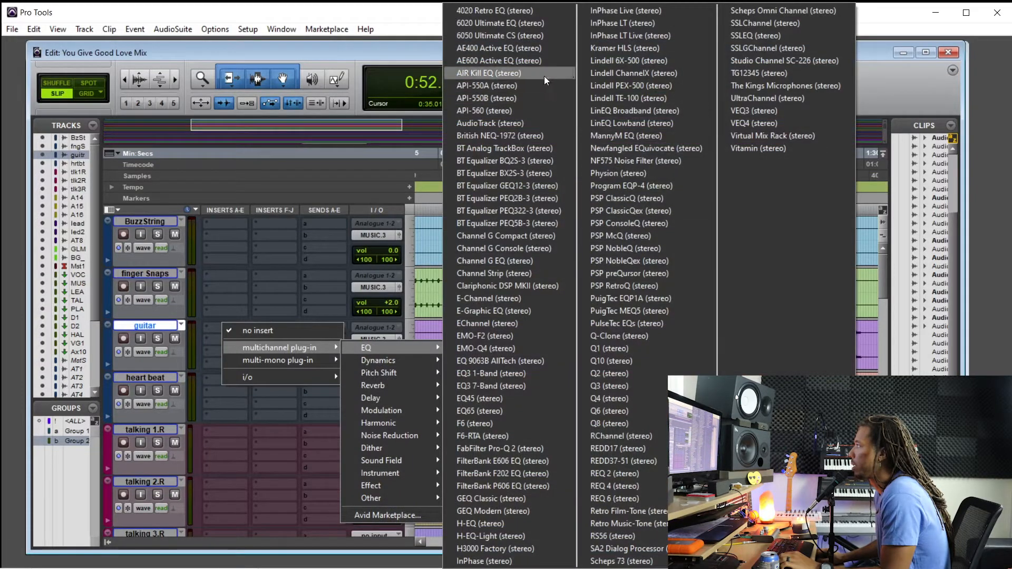
left_click(536, 98)
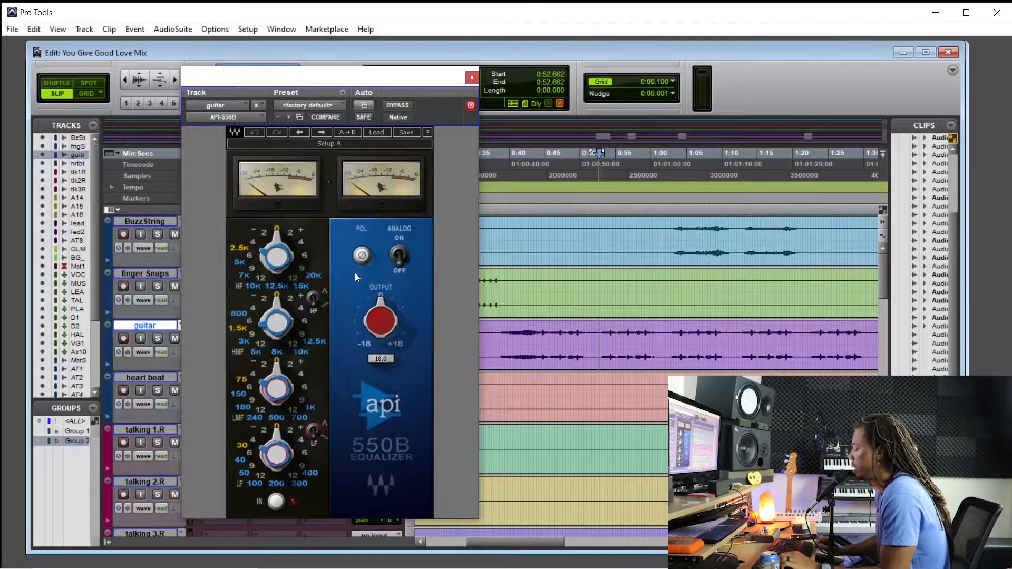
Start playback and boost the guitar's API-550B high-mid band by 4 dB at 3K
key("ctrl+equal")
key("ctrl+equal")
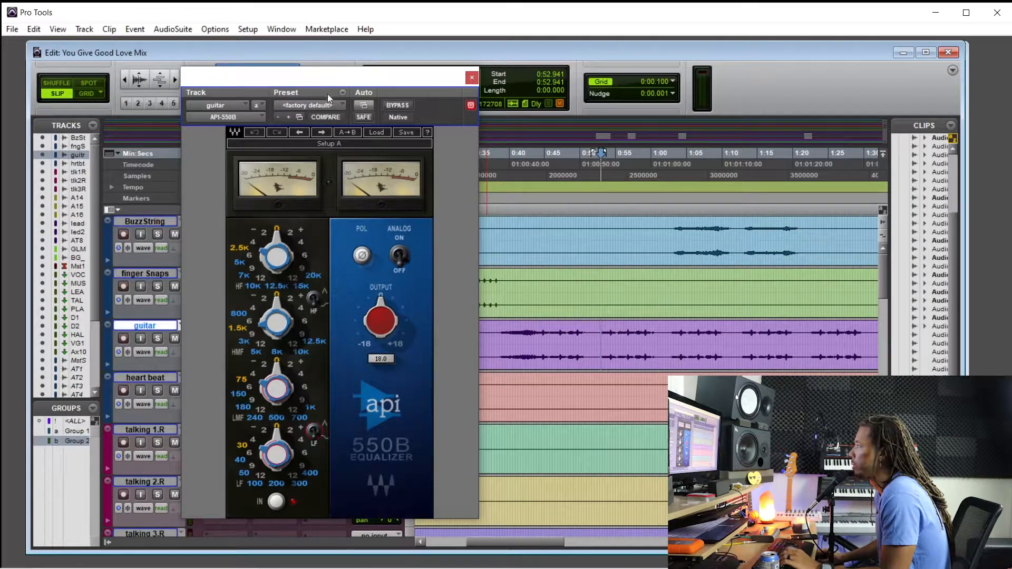
key("space")
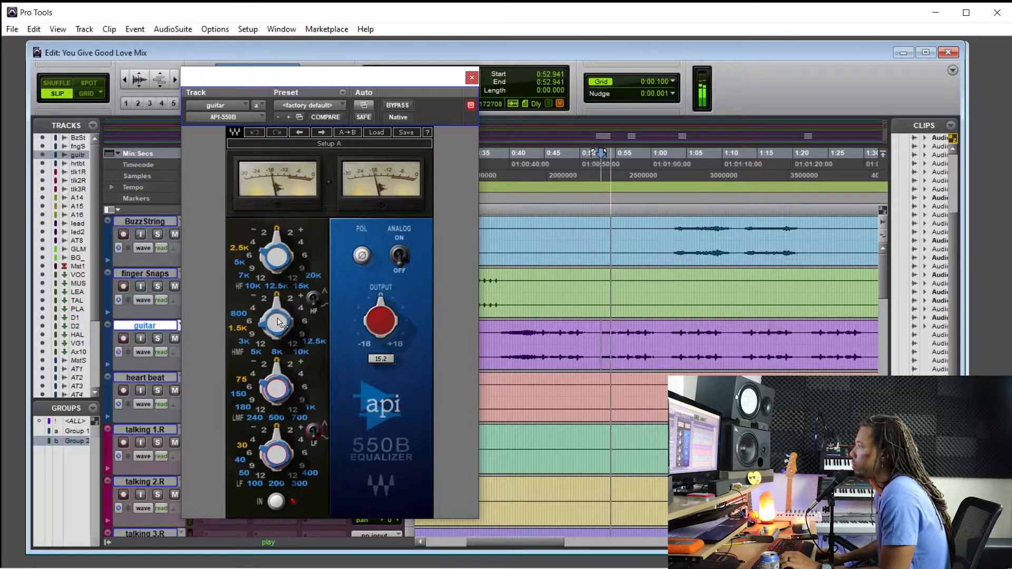
left_click_drag(278, 323, 281, 332)
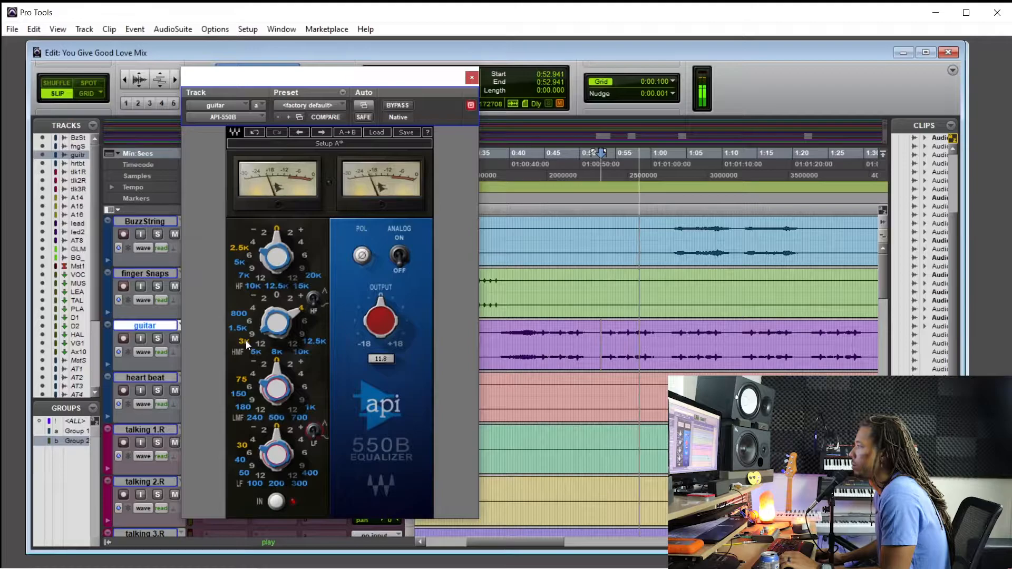
Compare the guitar EQ against bypass during playback with the high-mid band switched to 5K, and close the plug-in
left_click(400, 104)
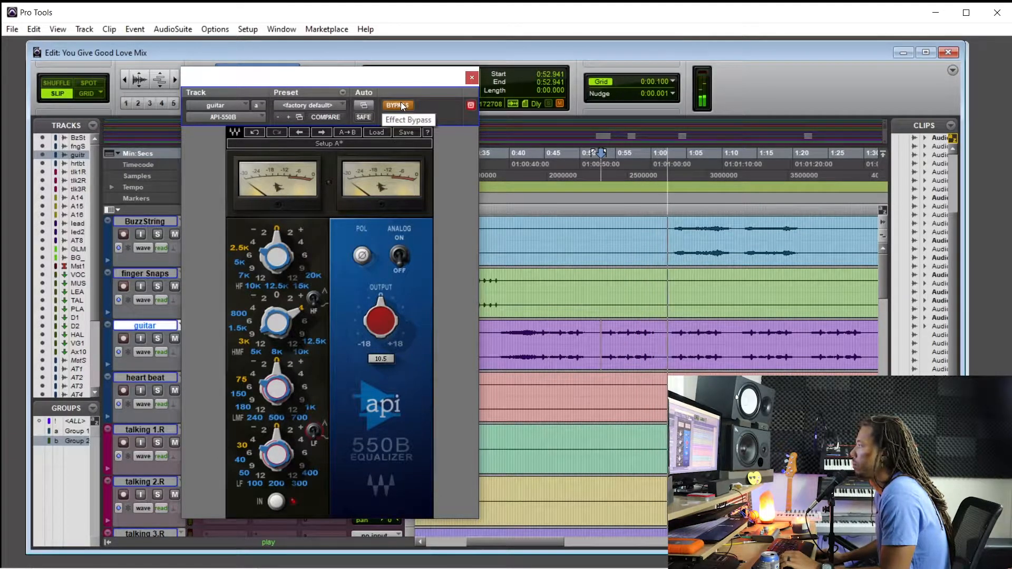
left_click(400, 104)
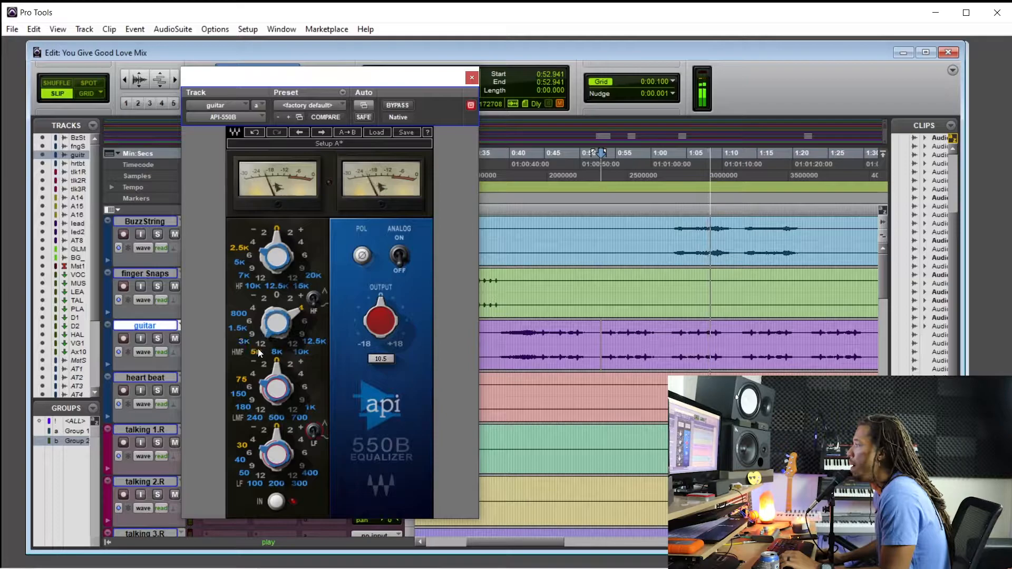
left_click(399, 105)
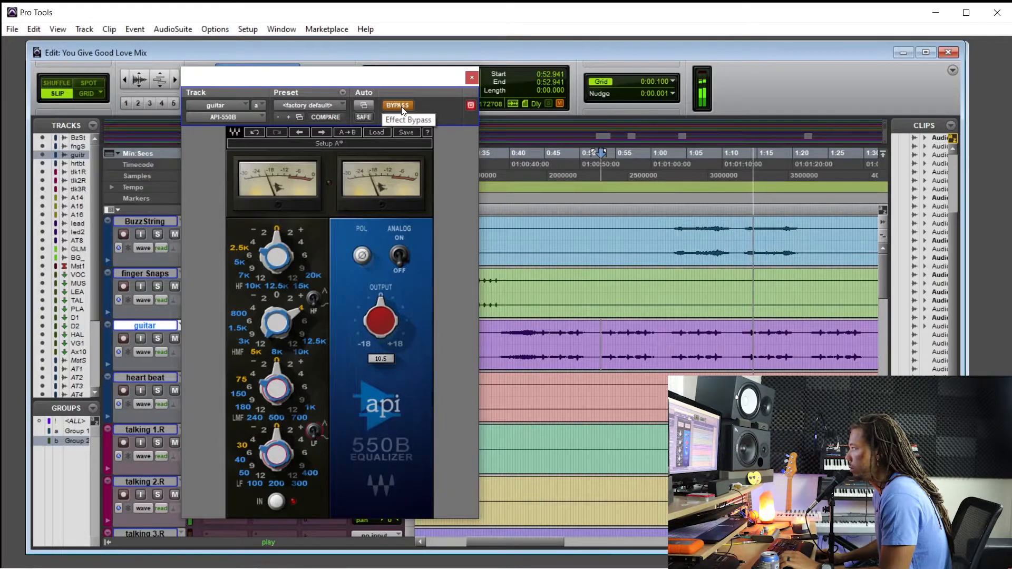
left_click(400, 105)
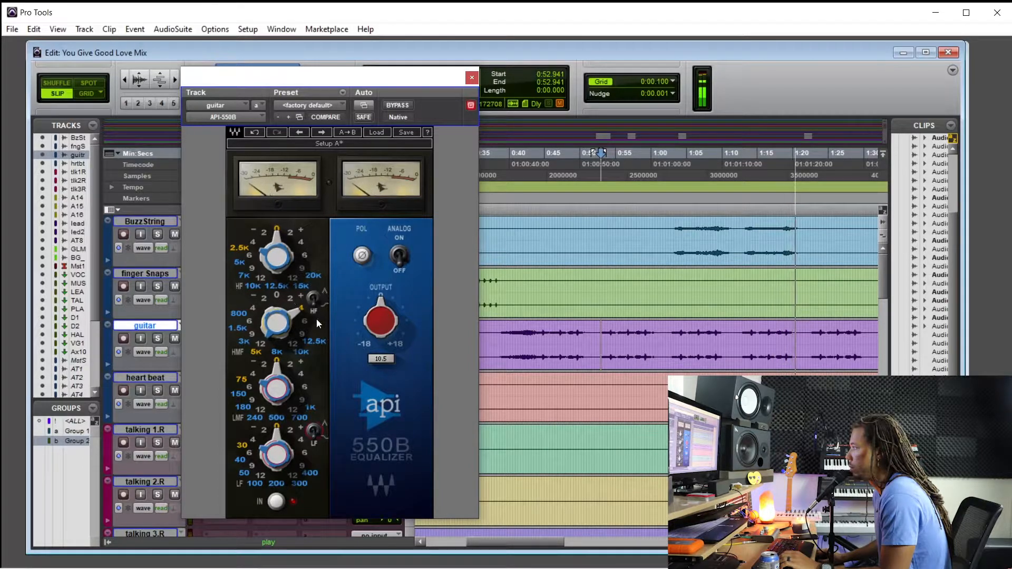
left_click(472, 77)
Stop playback and separate the talking 3.R phrase from 1:14.954 to 1:21.455 into its own clip
scroll(705, 257, "down", 5)
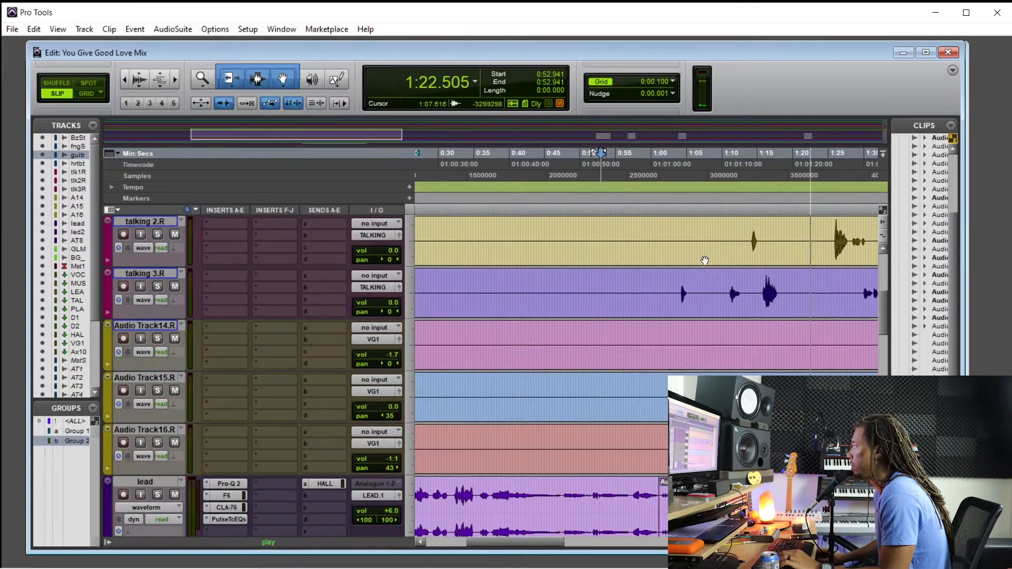
key("space")
scroll(704, 258, "up", 2)
scroll(685, 269, "right", 3)
left_click(672, 278)
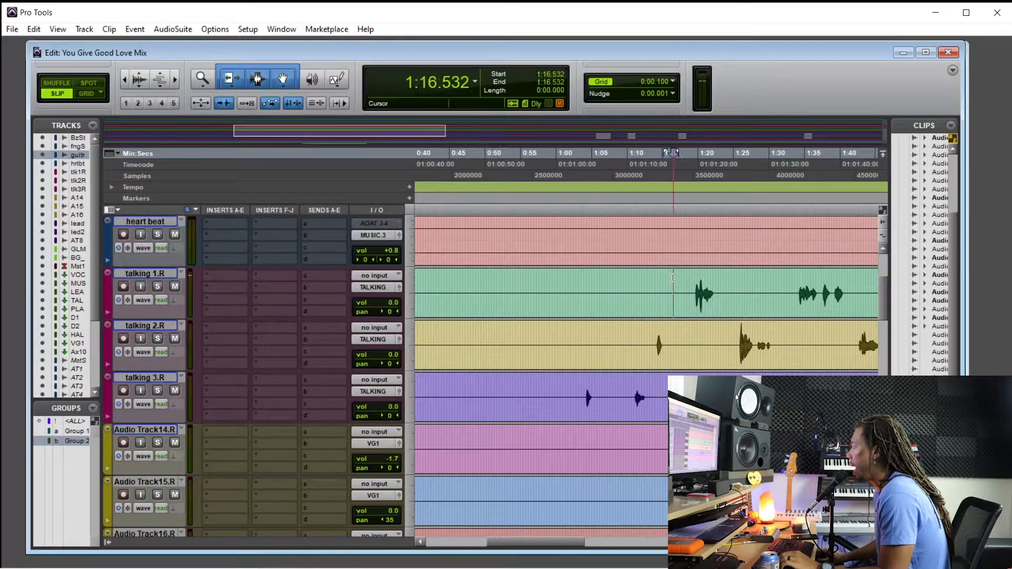
key("ctrl+equal")
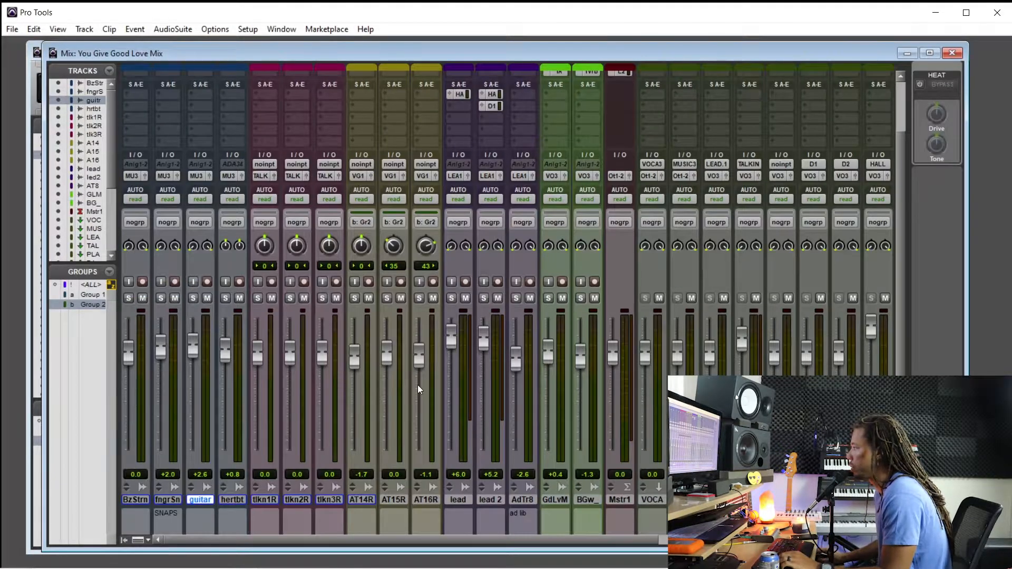
key("ctrl+equal")
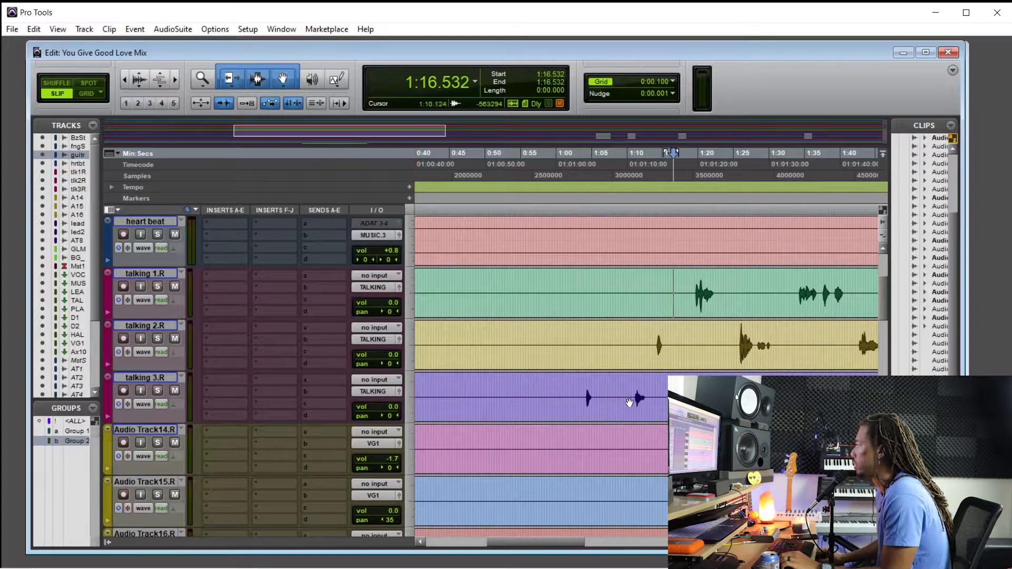
left_click(656, 394)
left_click(660, 396)
scroll(651, 396, "right", 4)
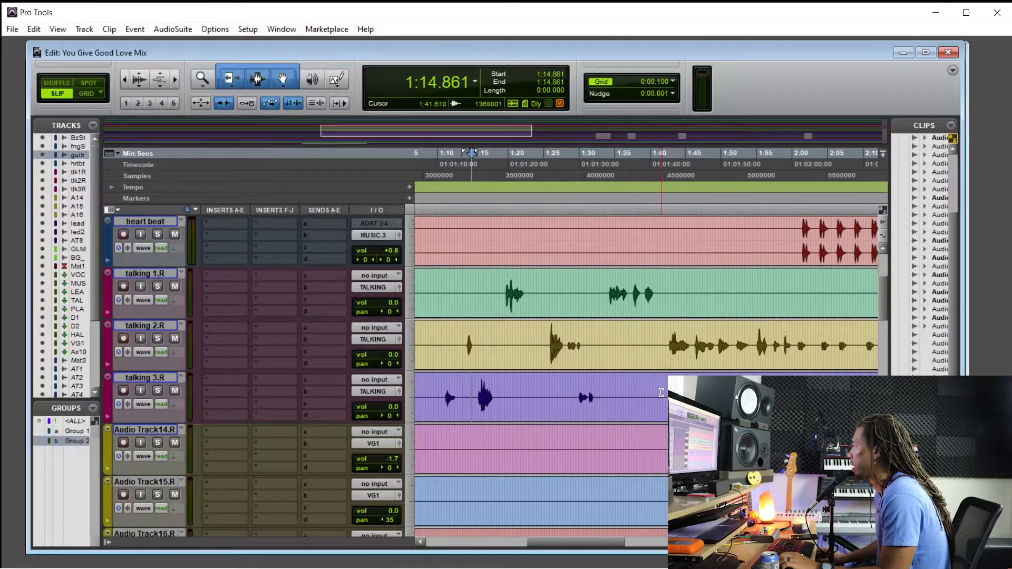
left_click_drag(568, 390, 573, 420)
key("ctrl+e")
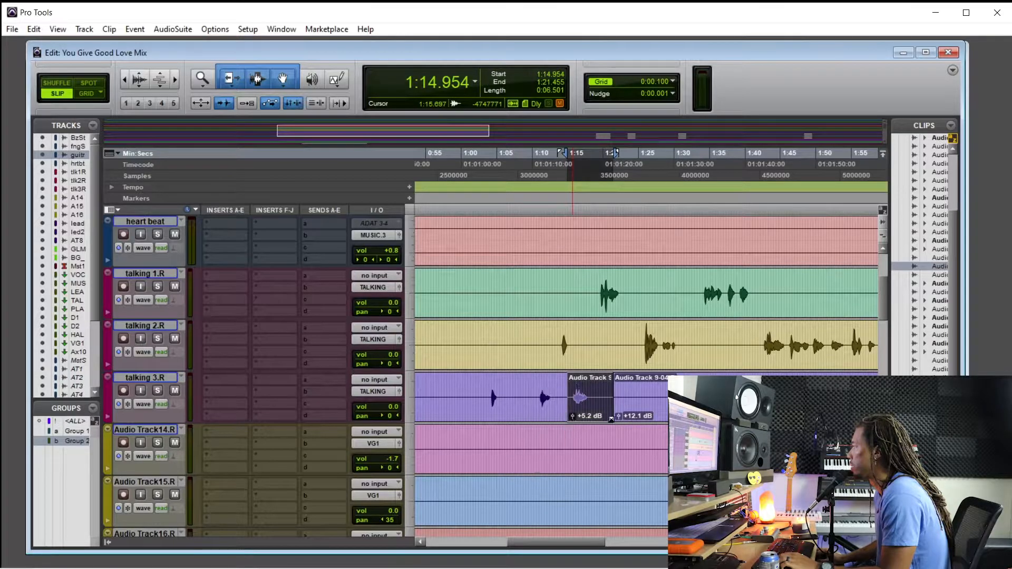
Play from 1:18.576 and set the volume of talking 1.R to -2.7 dB and talking 2.R to +0.5 dB
left_click(594, 287)
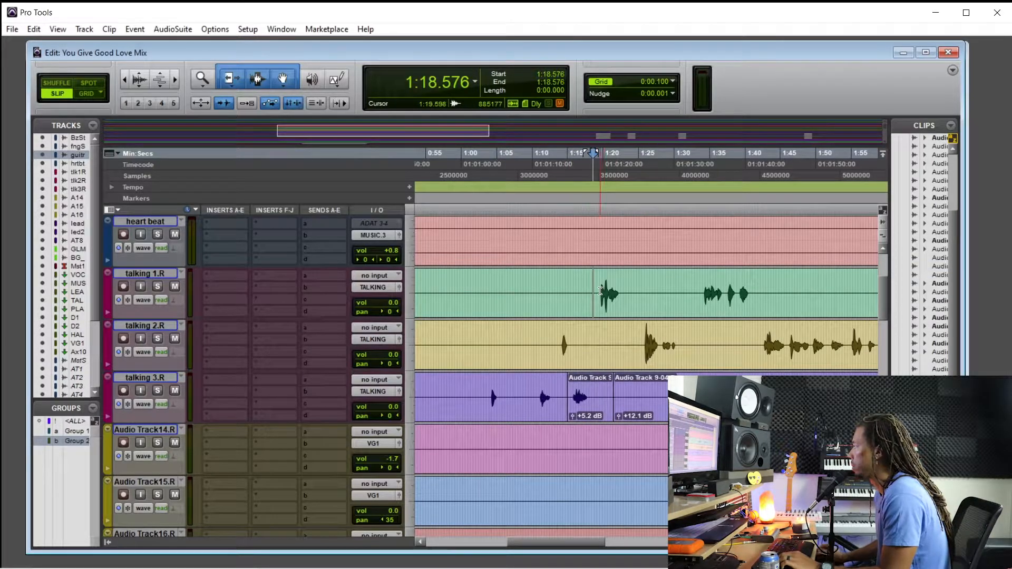
key("ctrl+equal")
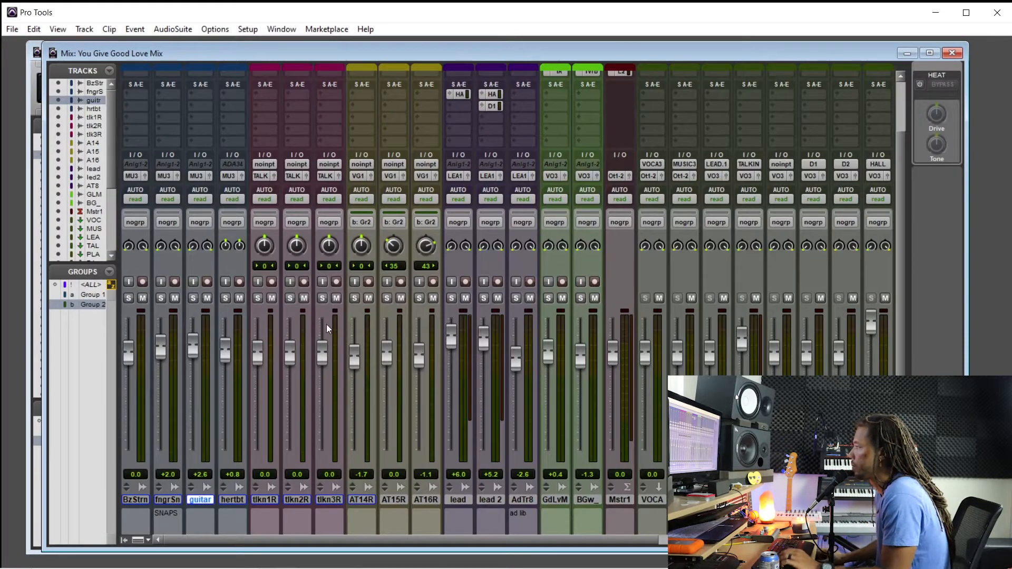
left_click_drag(256, 356, 257, 369)
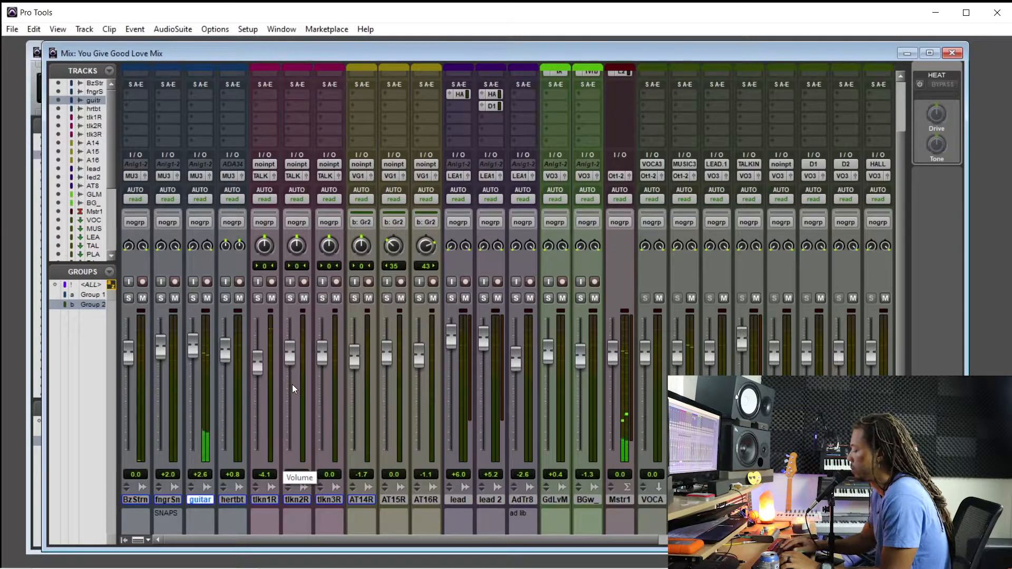
key("ctrl+equal")
scroll(302, 366, "up", 1)
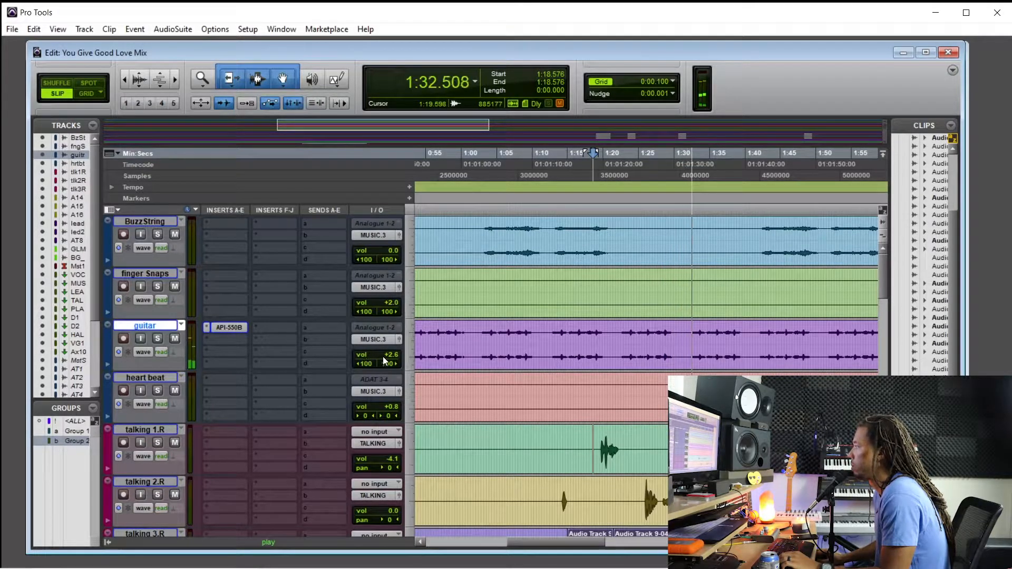
scroll(365, 385, "down", 2)
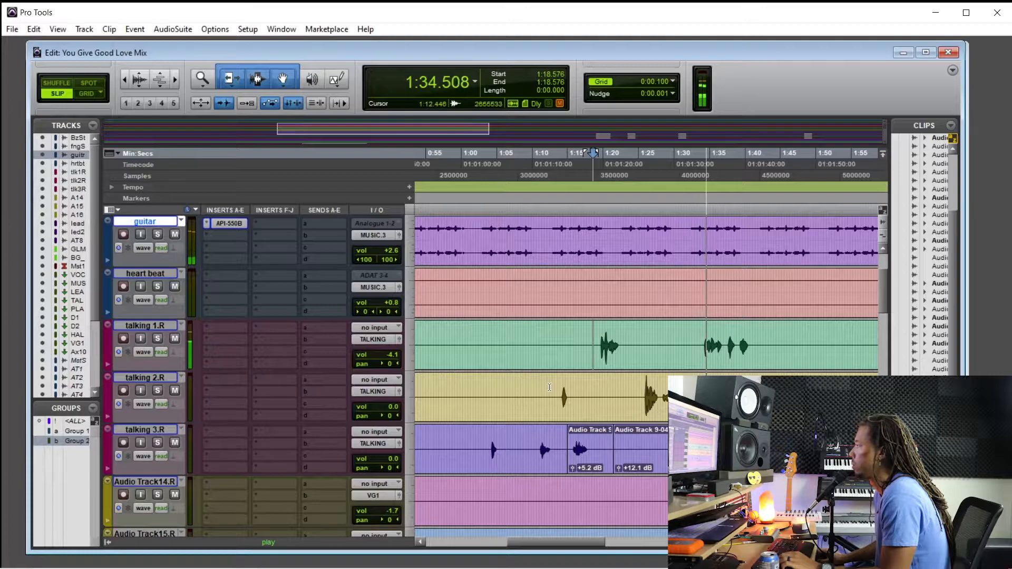
left_click_drag(388, 357, 391, 356)
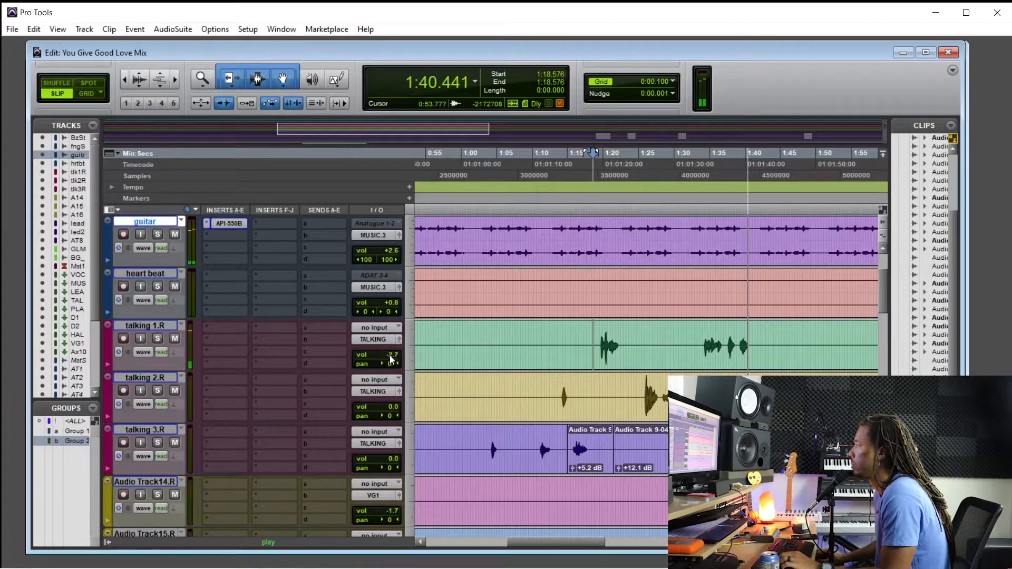
key("ctrl+equal")
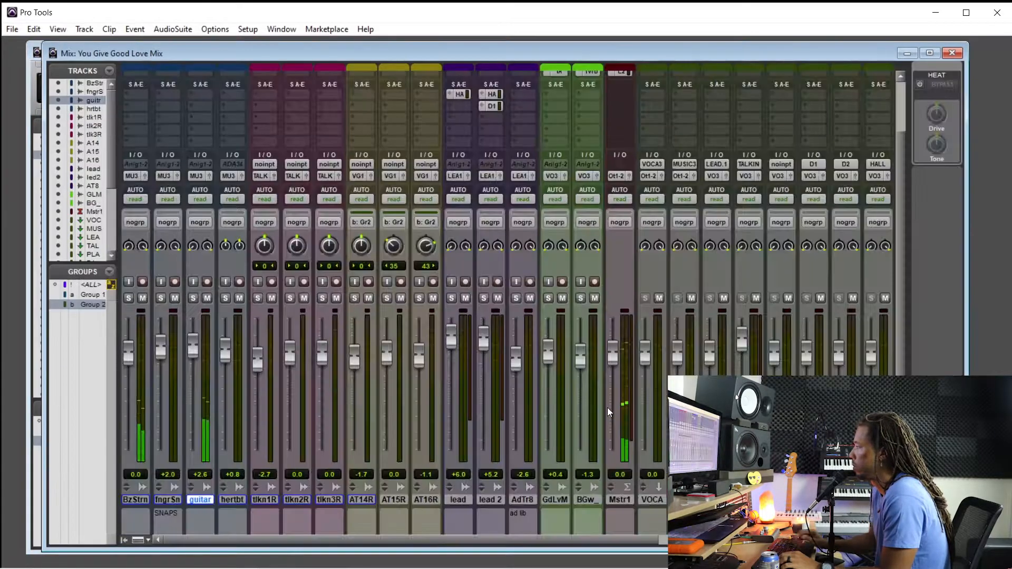
left_click_drag(290, 361, 292, 348)
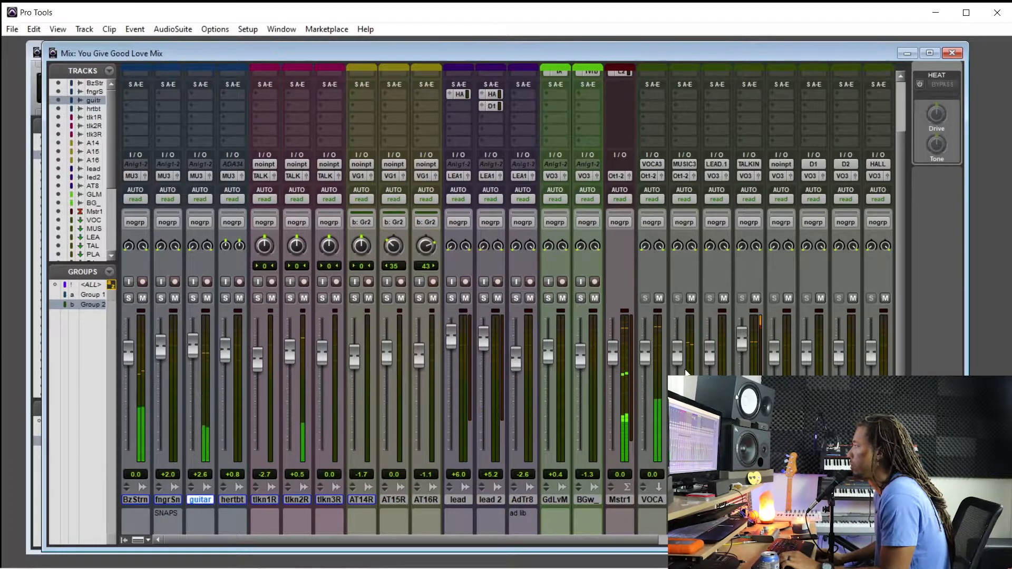
Move the TALKING track's SL plug-in to the second insert slot and insert a multichannel stereo DeEsser in the first
scroll(509, 300, "up", 2)
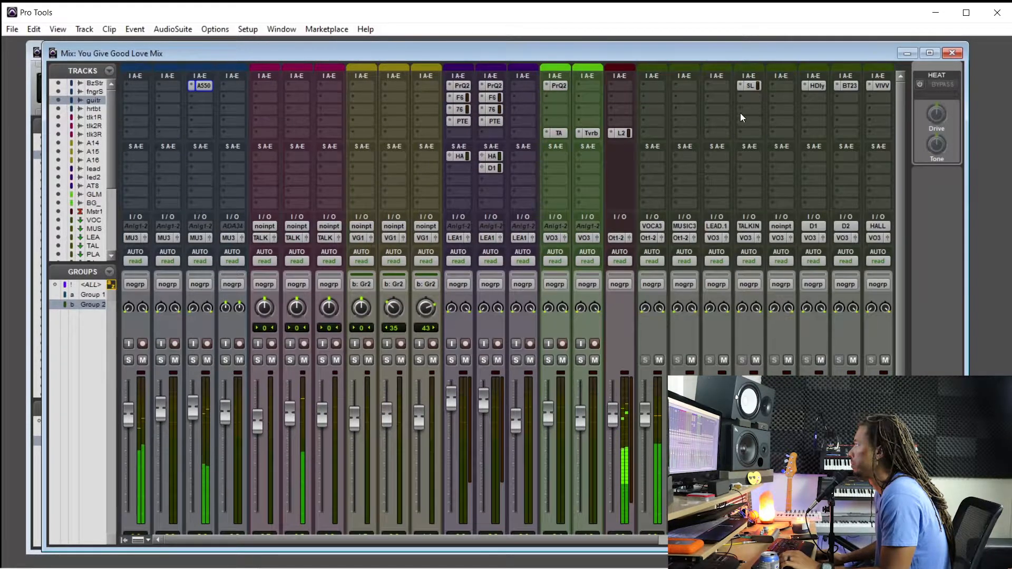
left_click_drag(750, 84, 745, 98)
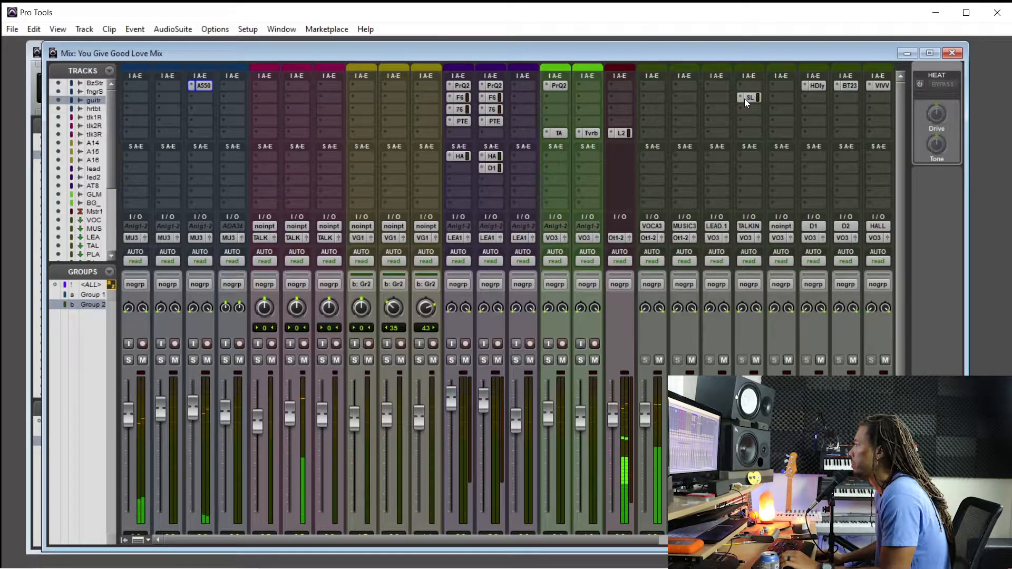
key("ctrl+equal")
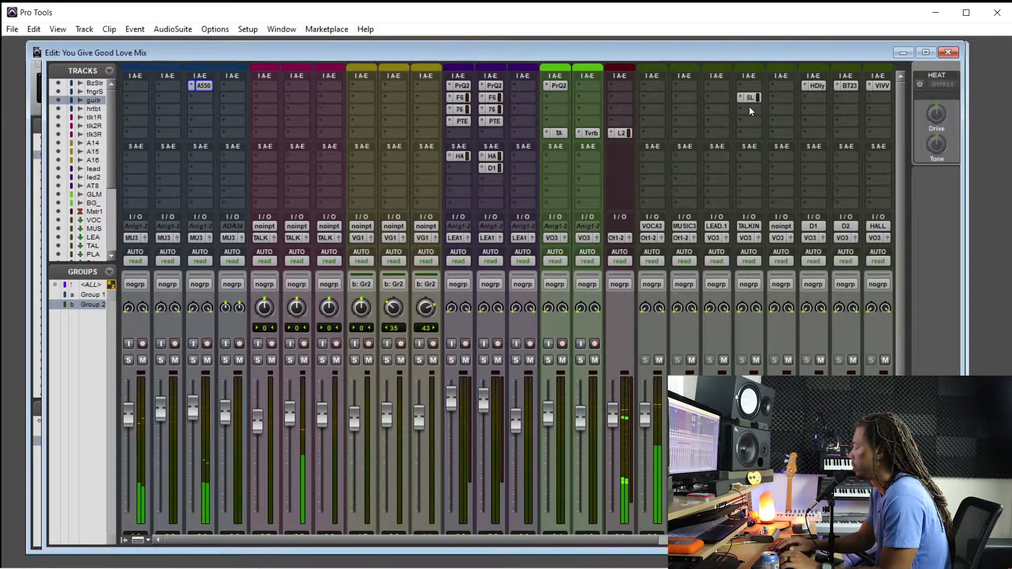
key("ctrl+equal")
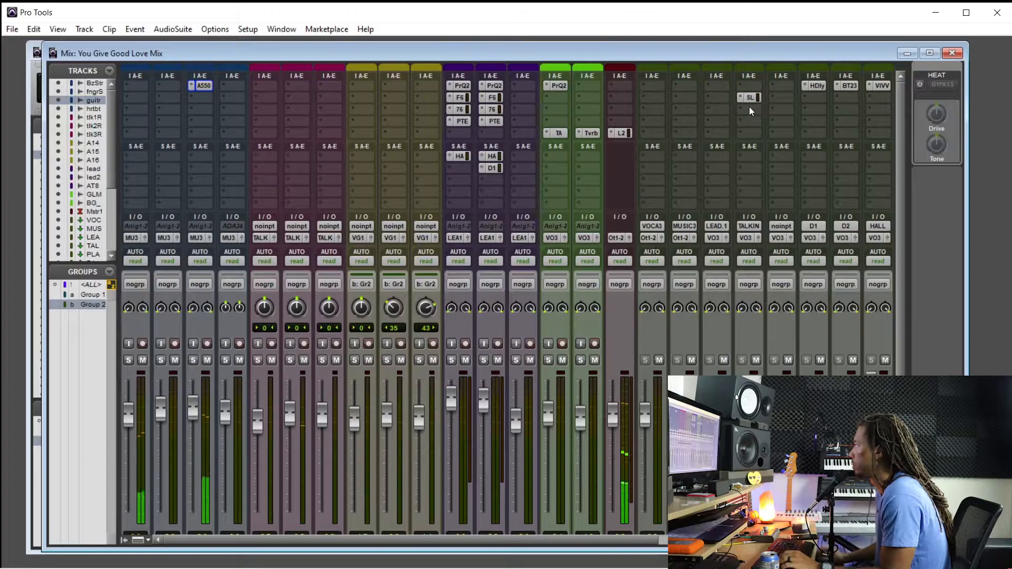
left_click(751, 95)
mouse_move(822, 107)
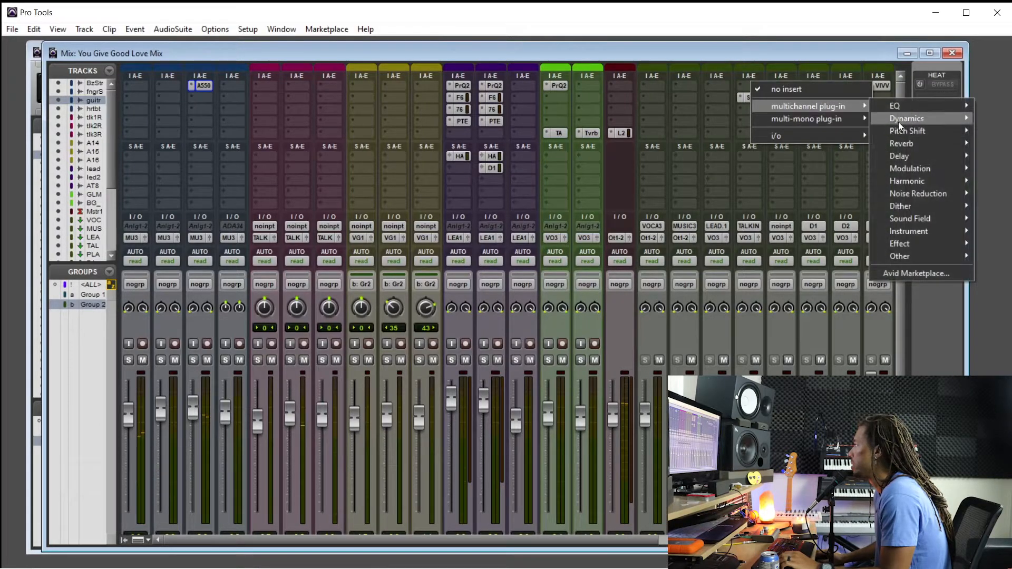
mouse_move(894, 121)
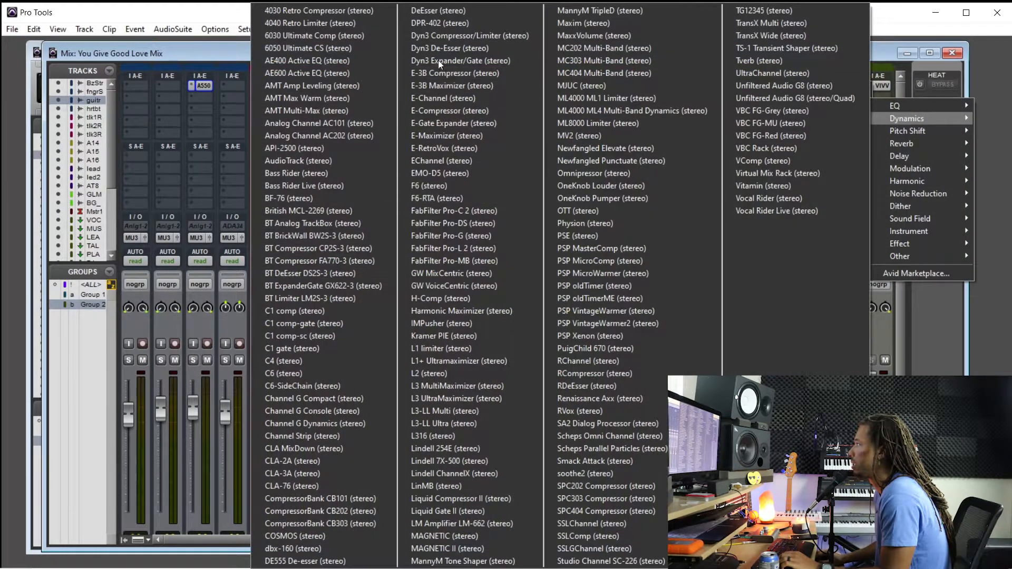
left_click(462, 11)
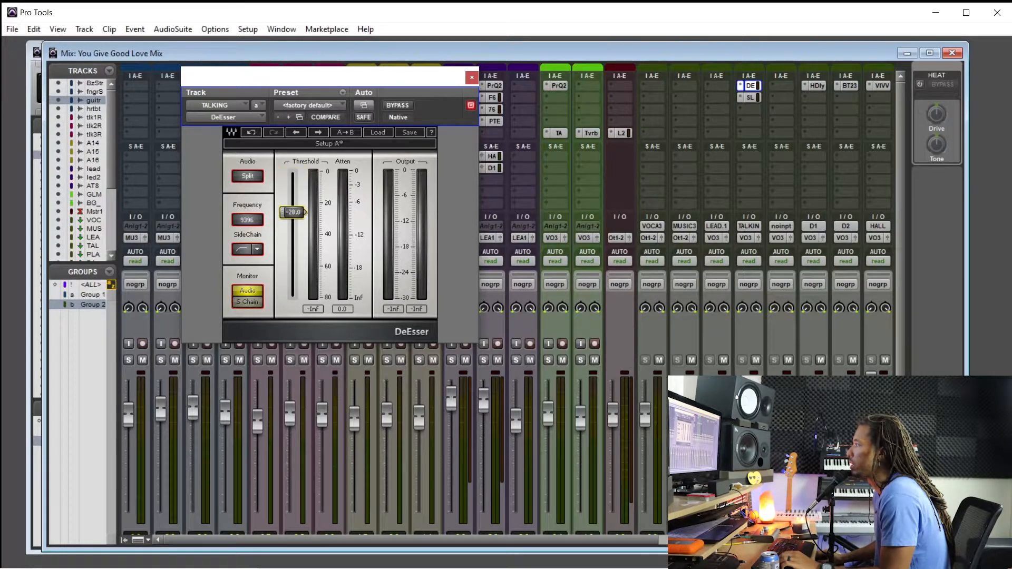
Play from 1:42.632, set the TALKING track's DeEsser threshold to -40.5, and close the plug-in
key("ctrl+equal")
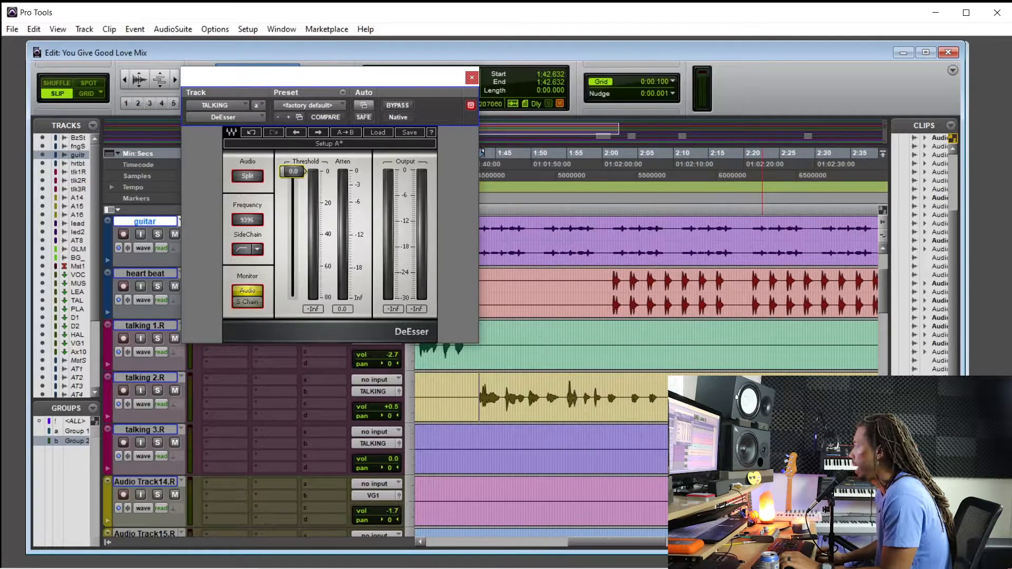
key("ctrl+equal")
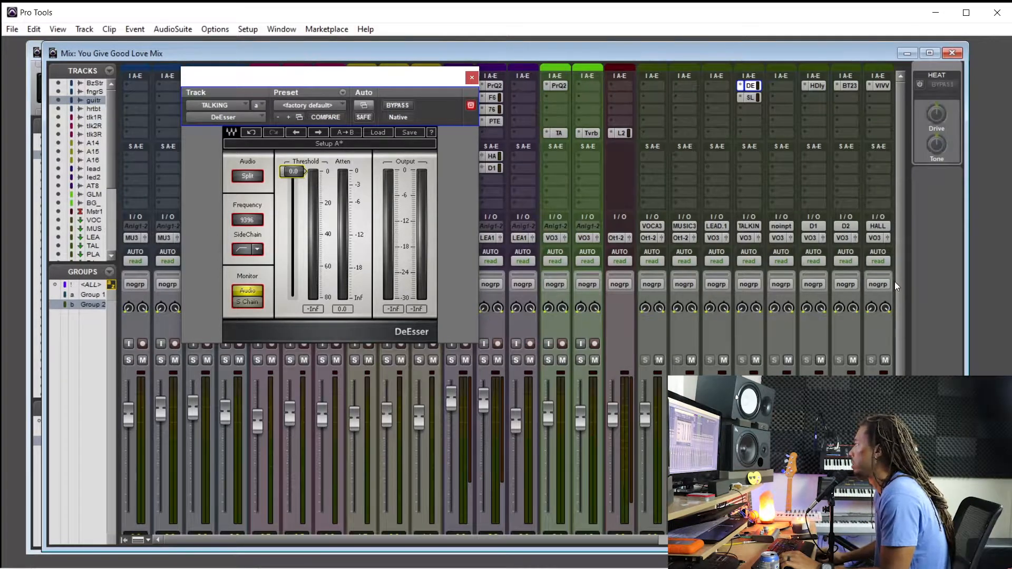
left_click(753, 98)
left_click(752, 87)
scroll(760, 277, "down", 3)
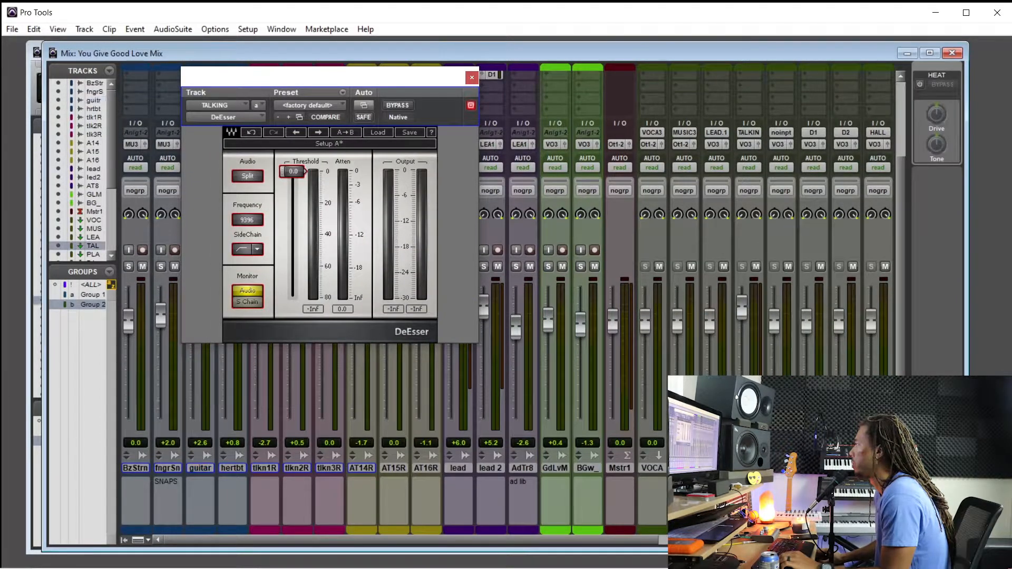
scroll(527, 369, "up", 3)
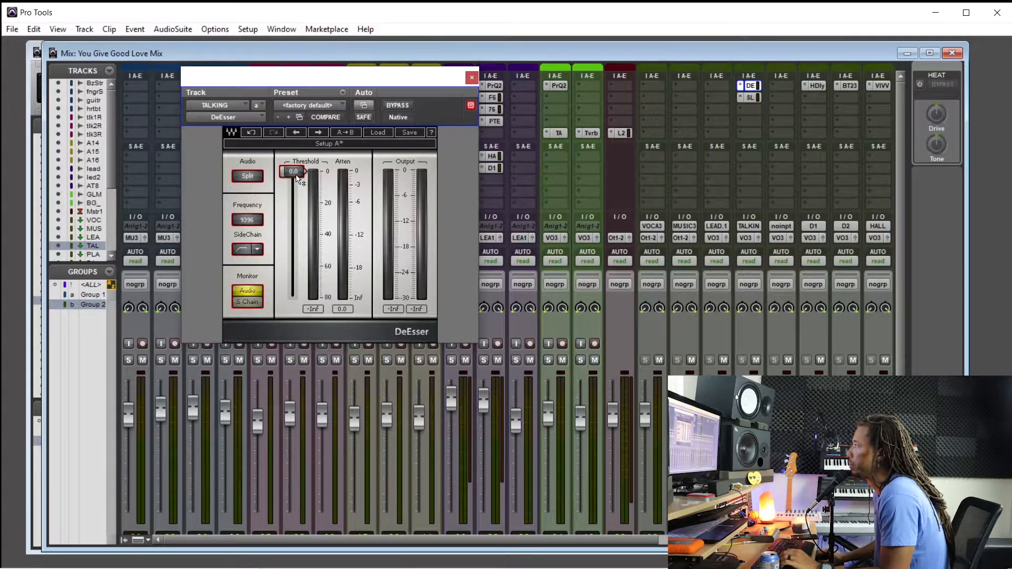
key("space")
left_click_drag(291, 171, 288, 212)
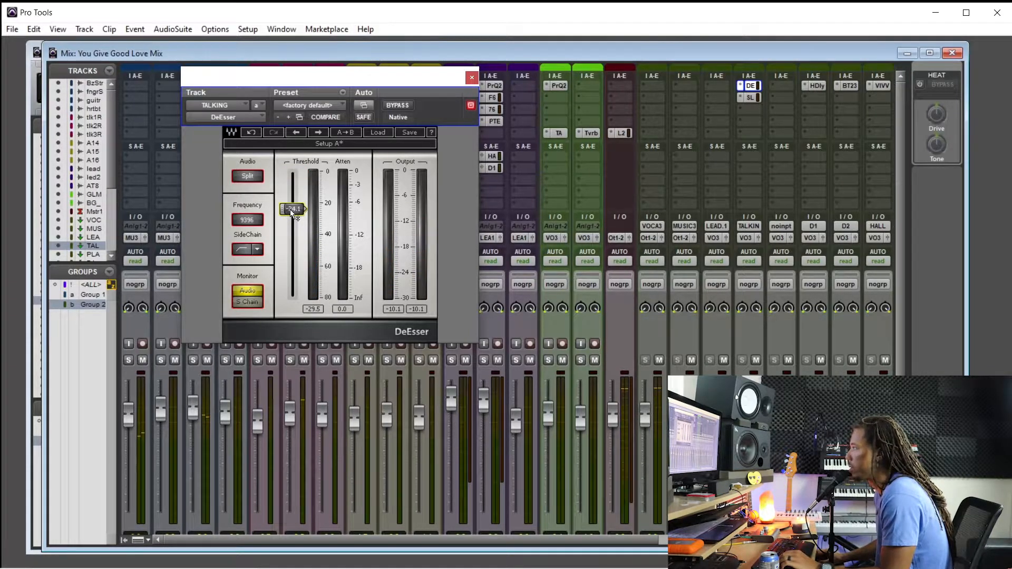
left_click_drag(299, 217, 300, 232)
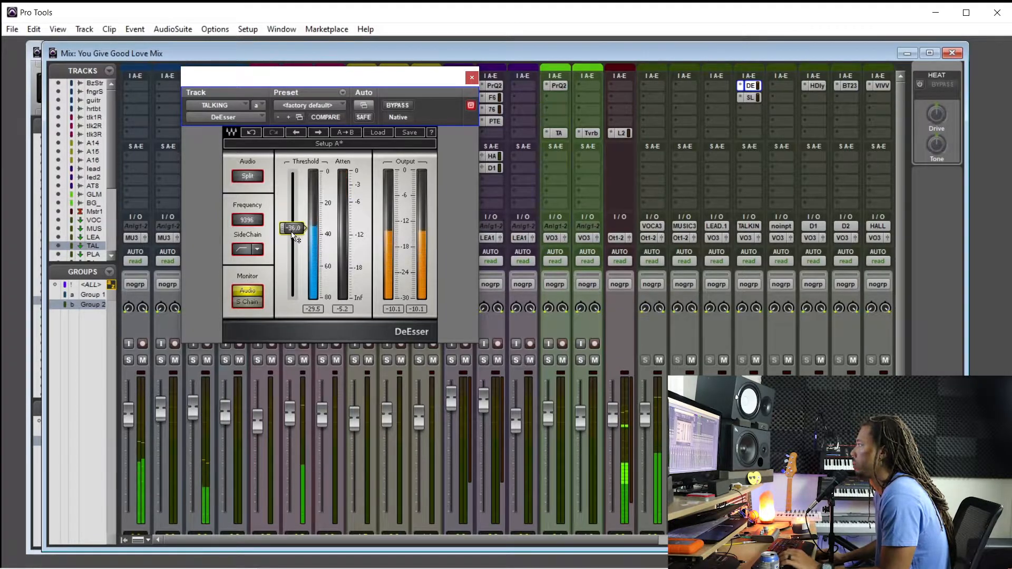
left_click_drag(293, 230, 293, 235)
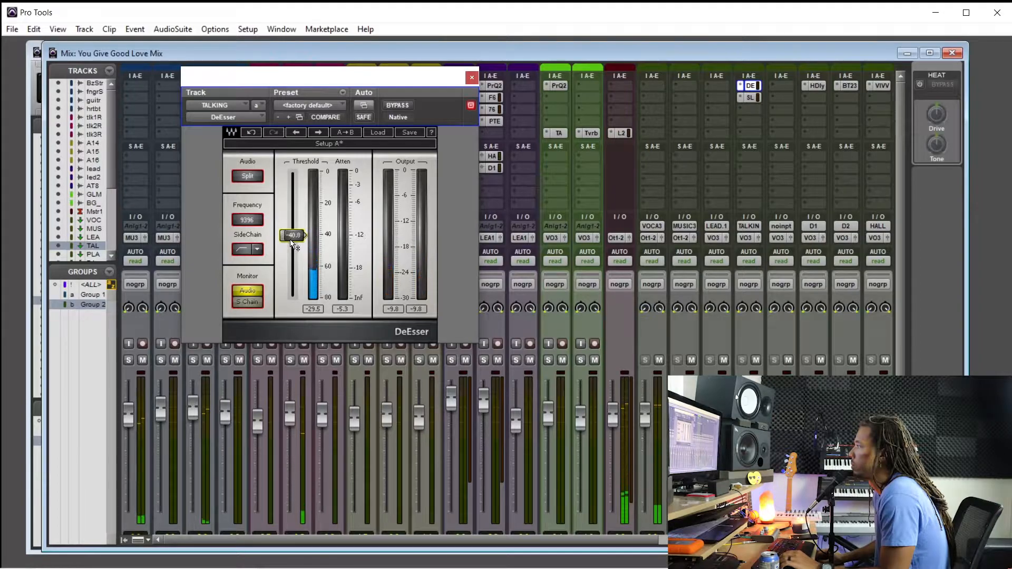
left_click_drag(292, 240, 291, 240)
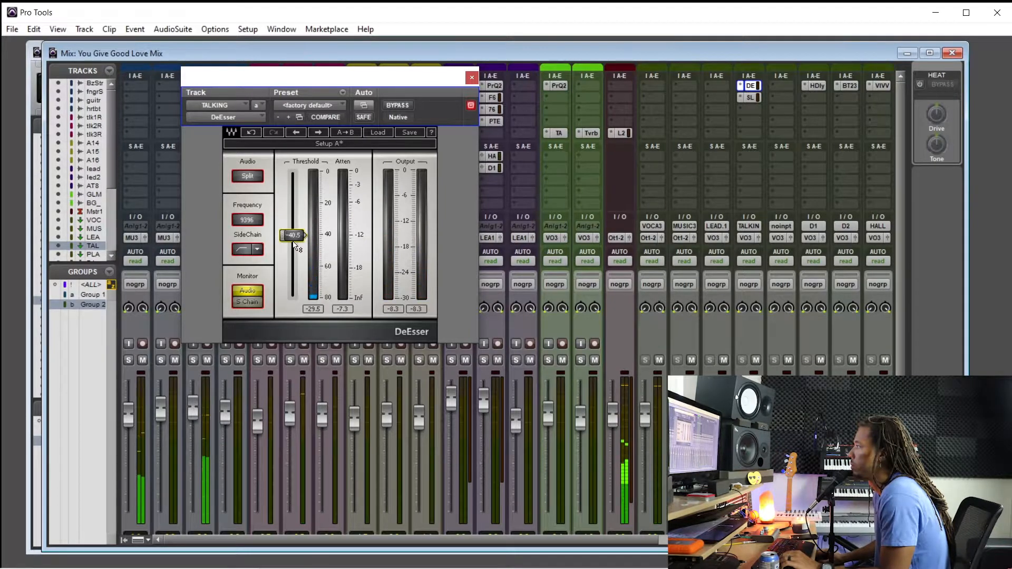
left_click(471, 78)
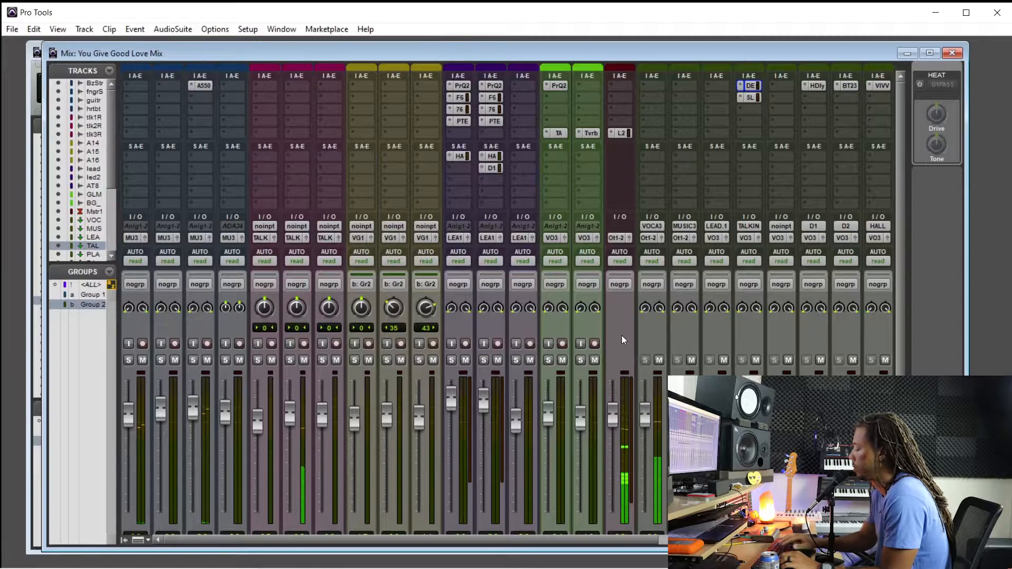
Reopen the guitar track's API-550B EQ and boost its high-frequency band by 2 dB at 5K during playback
key("ctrl+equal")
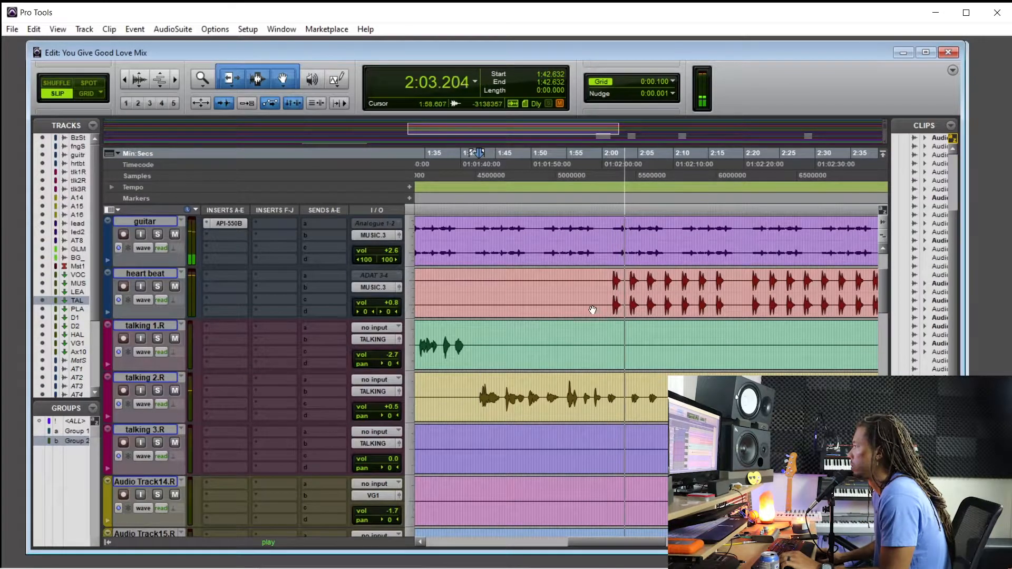
scroll(289, 271, "up", 1)
left_click(226, 275)
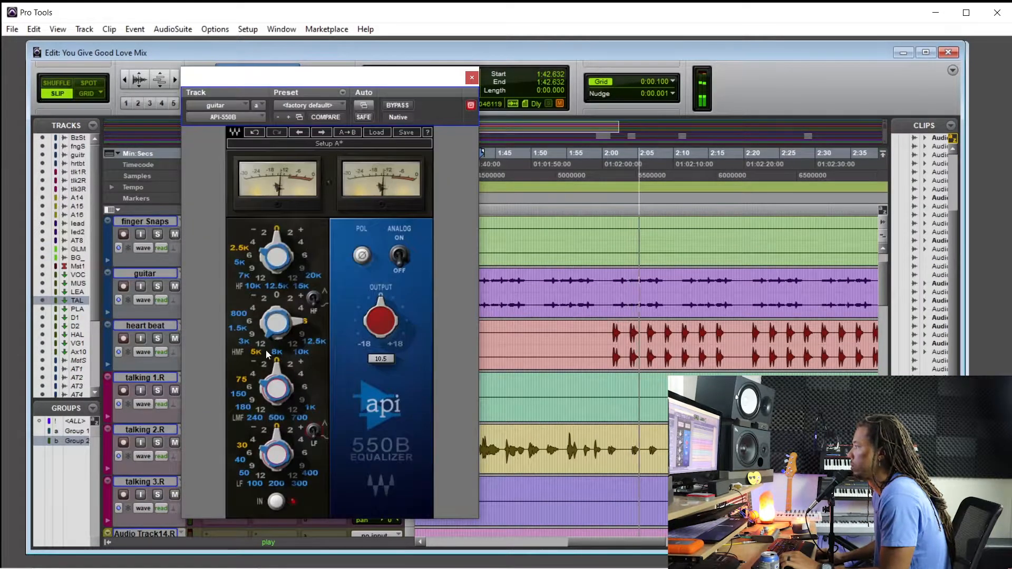
left_click_drag(278, 255, 280, 242)
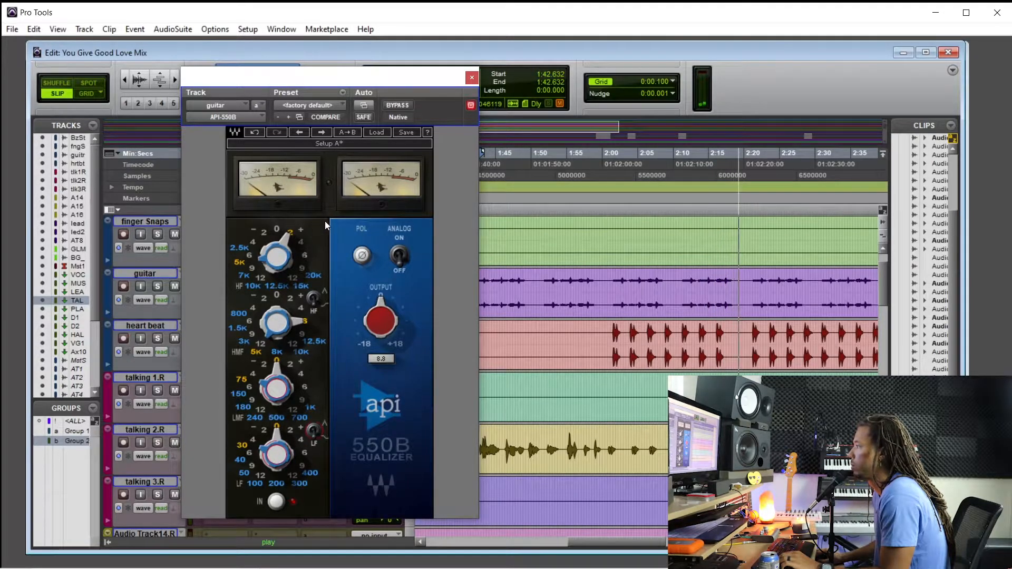
Compare the guitar EQ against bypass, raise its output level to 1.2, and close the plug-in
left_click(400, 106)
mouse_move(378, 323)
left_click_drag(377, 323, 371, 328)
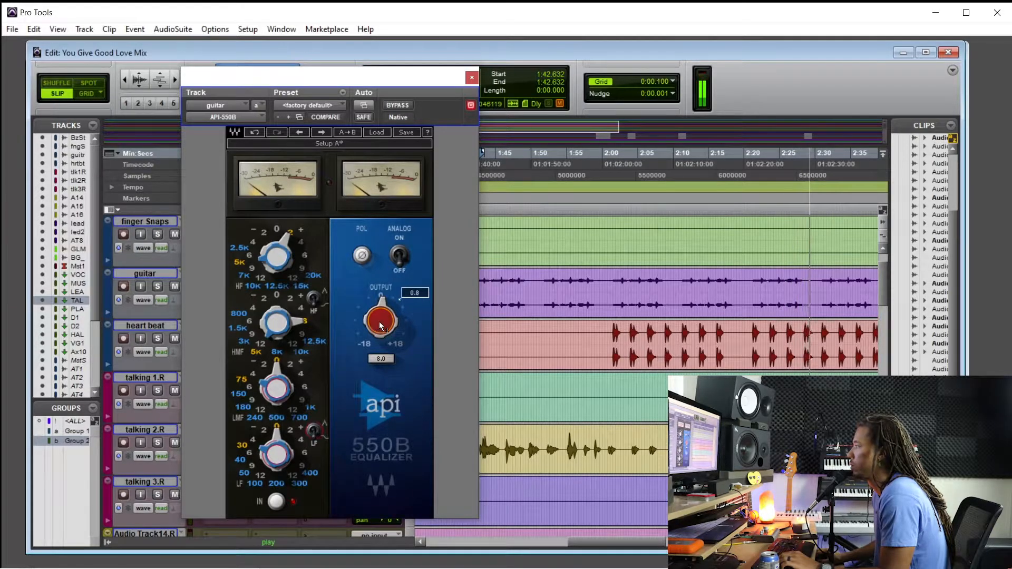
left_click_drag(371, 326, 371, 322)
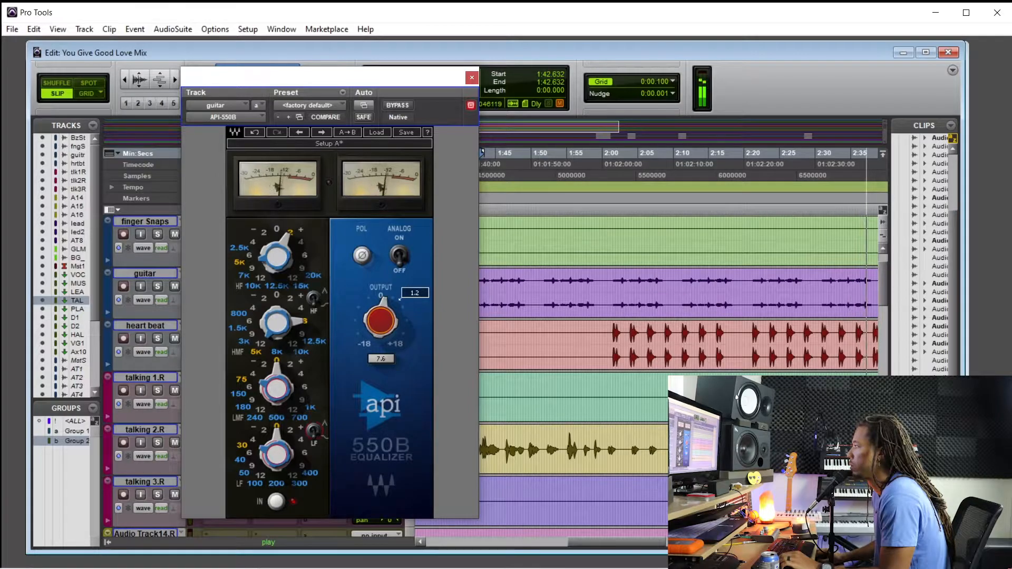
left_click(472, 78)
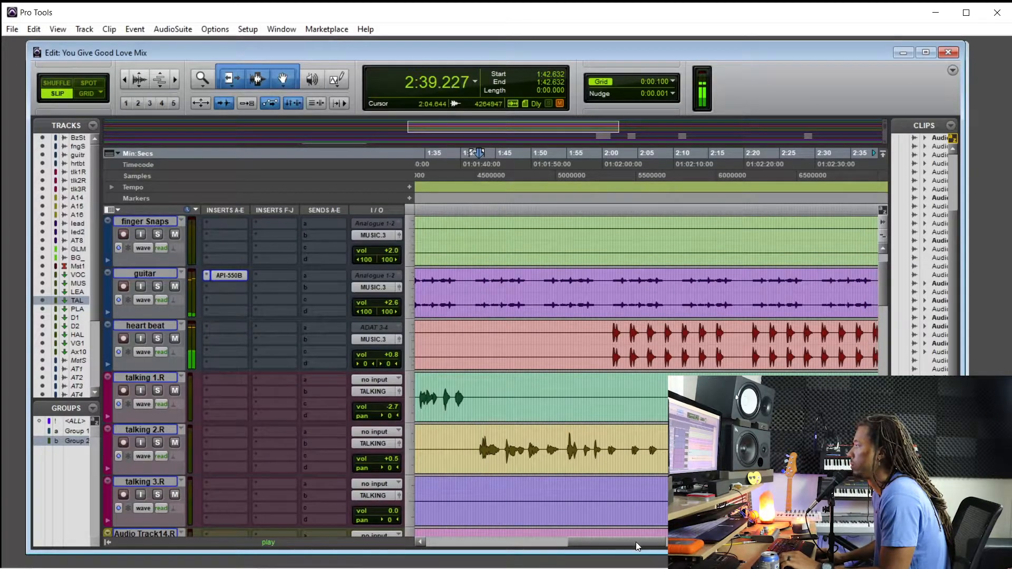
Raise the lead 2 track's volume to +6.0 dB while the vocal section plays
scroll(527, 369, "down", 3)
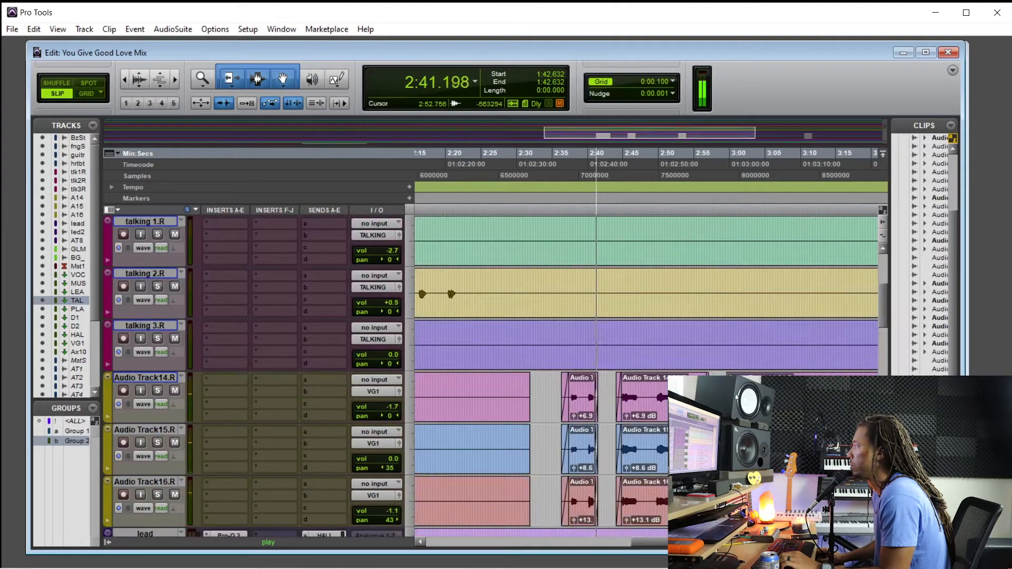
scroll(648, 400, "up", 3)
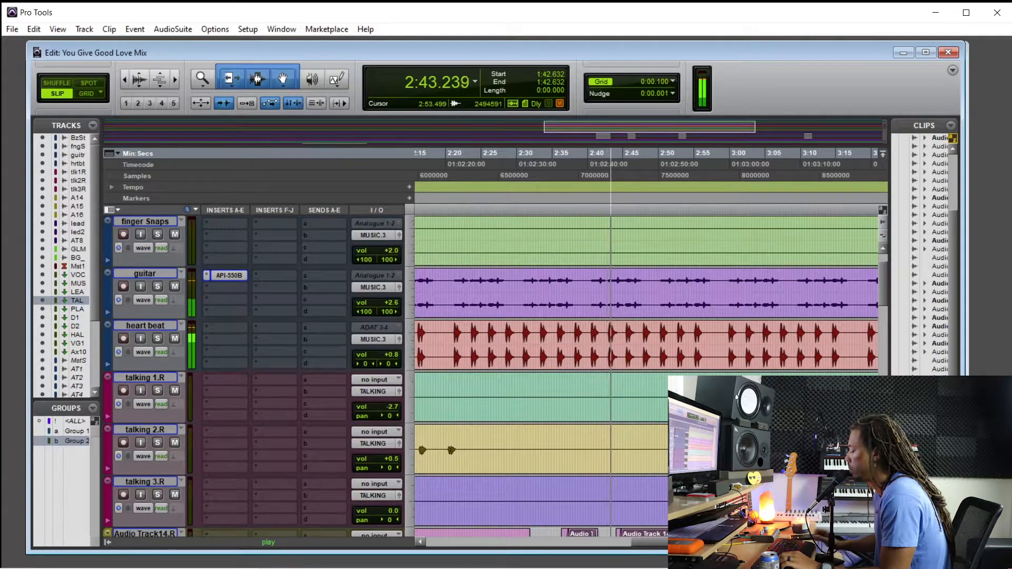
key("ctrl+=")
scroll(493, 400, "down", 2)
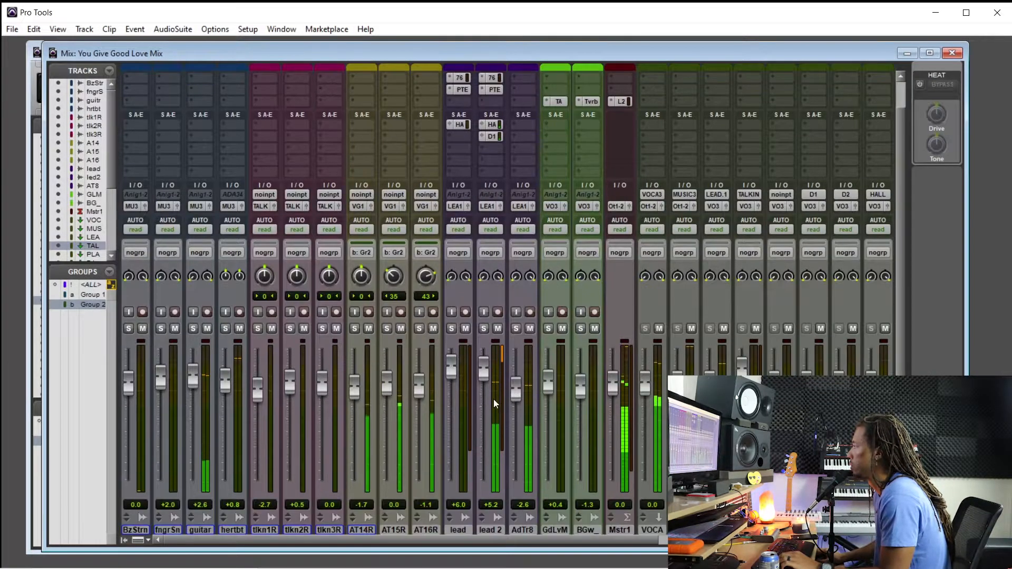
left_click_drag(485, 379, 494, 359)
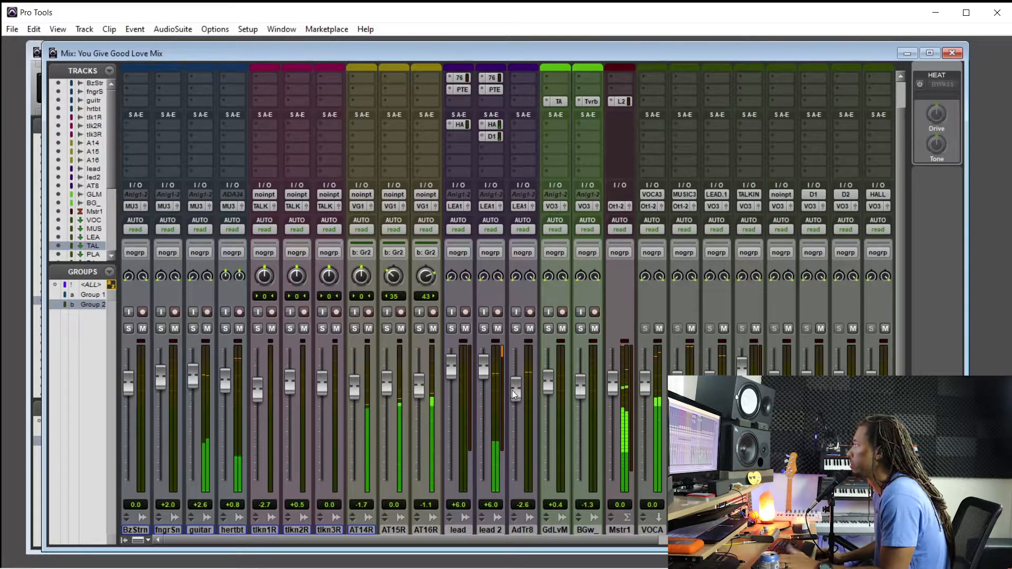
Check the lead 2 vocal briefly in solo, return to the full mix, and bring the track inserts into view
left_click(484, 329)
left_click(485, 329)
scroll(557, 253, "up", 2)
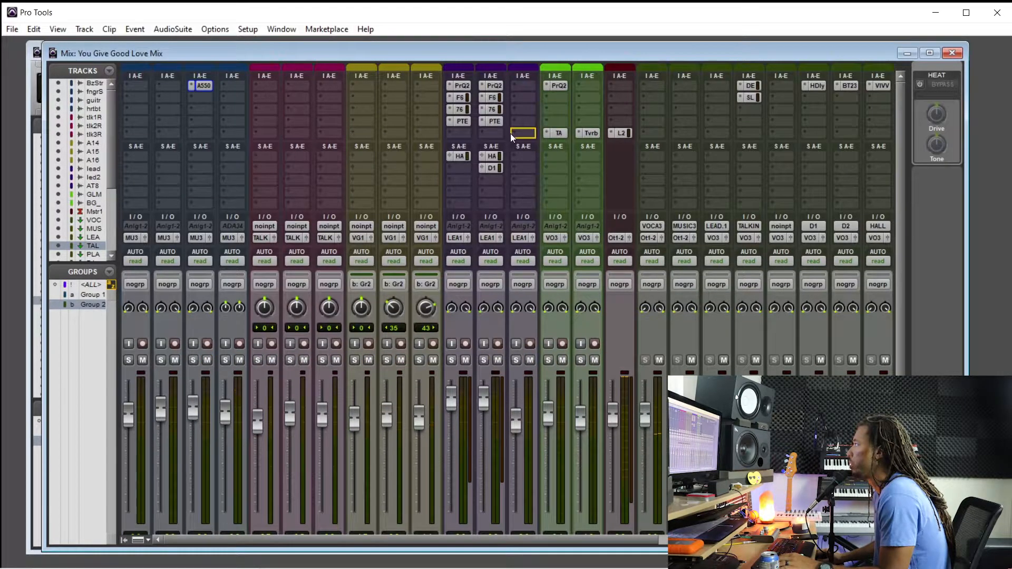
Select the ad lib track, Audio Track 8, and locate its vocal phrases in the Edit window
left_click(492, 157)
left_click(540, 79)
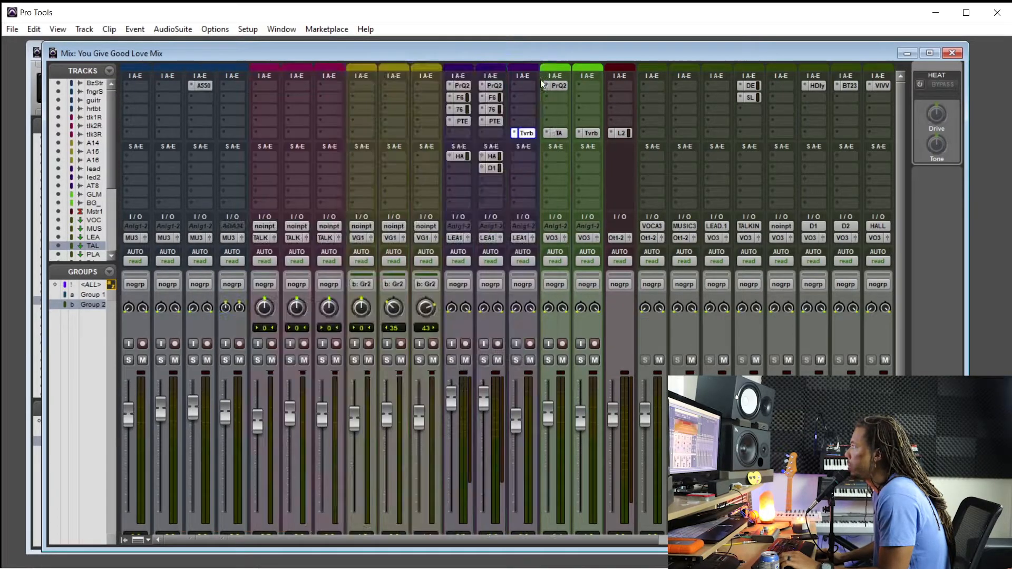
scroll(507, 308, "down", 4)
left_click(525, 499)
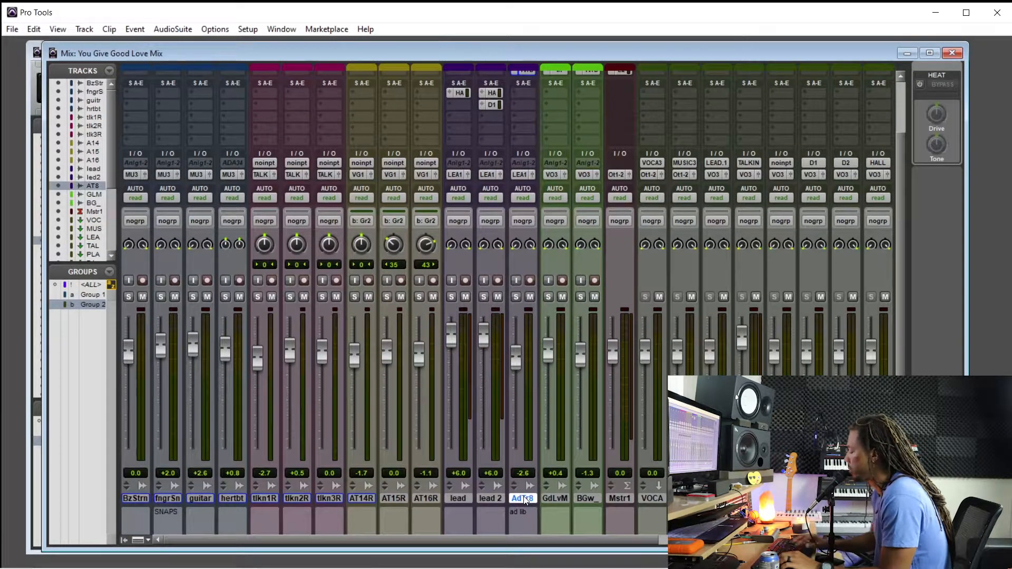
key("ctrl+equal")
scroll(525, 477, "down", 10)
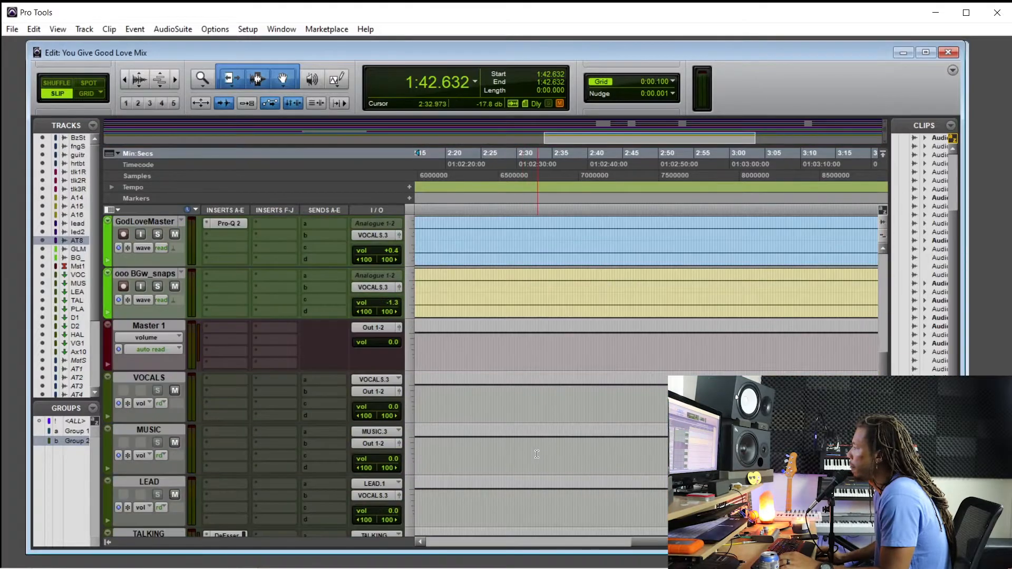
scroll(536, 455, "up", 5)
scroll(548, 451, "left", 5)
scroll(588, 449, "down", 2)
scroll(614, 432, "right", 4)
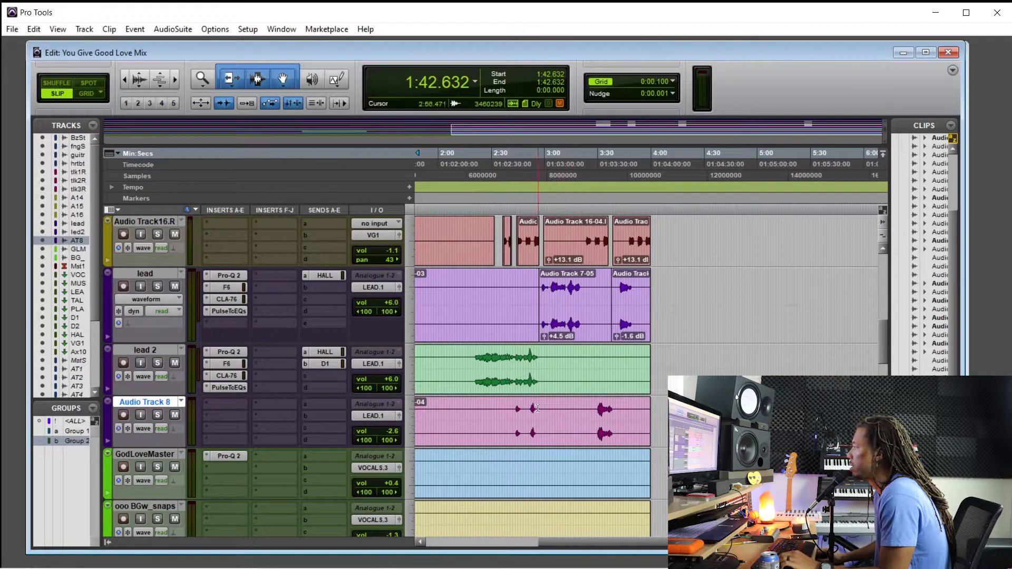
Play the ad lib phrases on Audio Track 8 from just before 2:45 and raise the track's volume to +0.4 dB
left_click(518, 410)
key("ctrl+bracketright")
key("ctrl+bracketright")
key("ctrl+bracketright")
key("ctrl+bracketright")
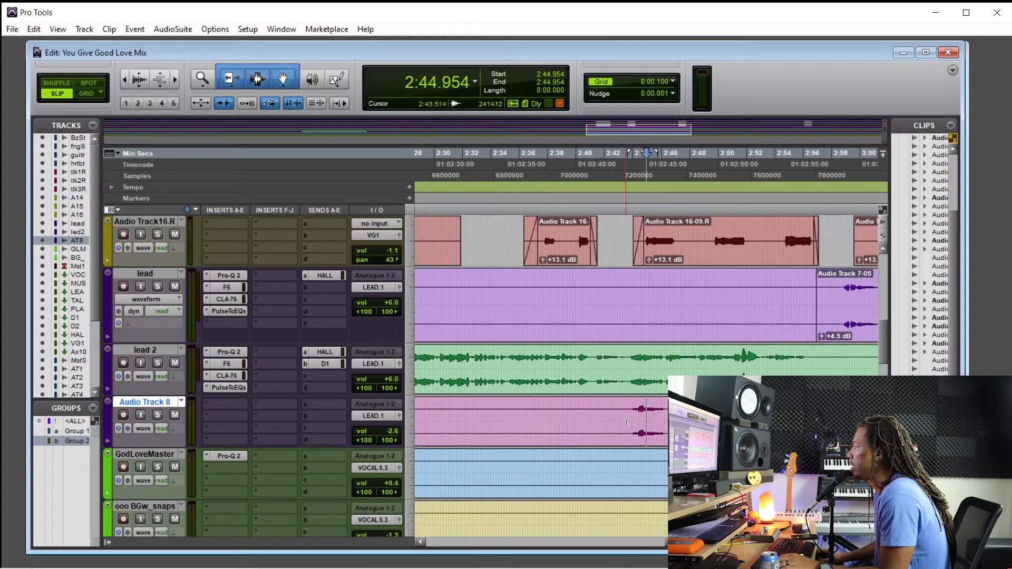
left_click(605, 420)
key("space")
left_click_drag(385, 432, 392, 404)
left_click(642, 413)
scroll(645, 426, "down", 2)
key("space")
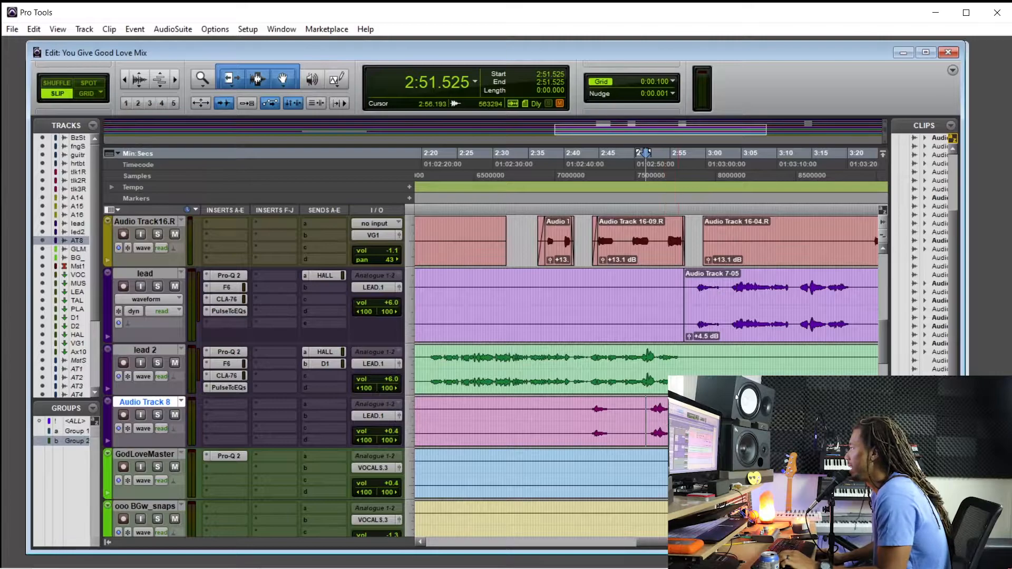
Play the second ad lib phrase from about 2:51.6 and set Audio Track 8's volume to +0.5 dB
scroll(648, 369, "right", 5)
scroll(569, 414, "left", 3)
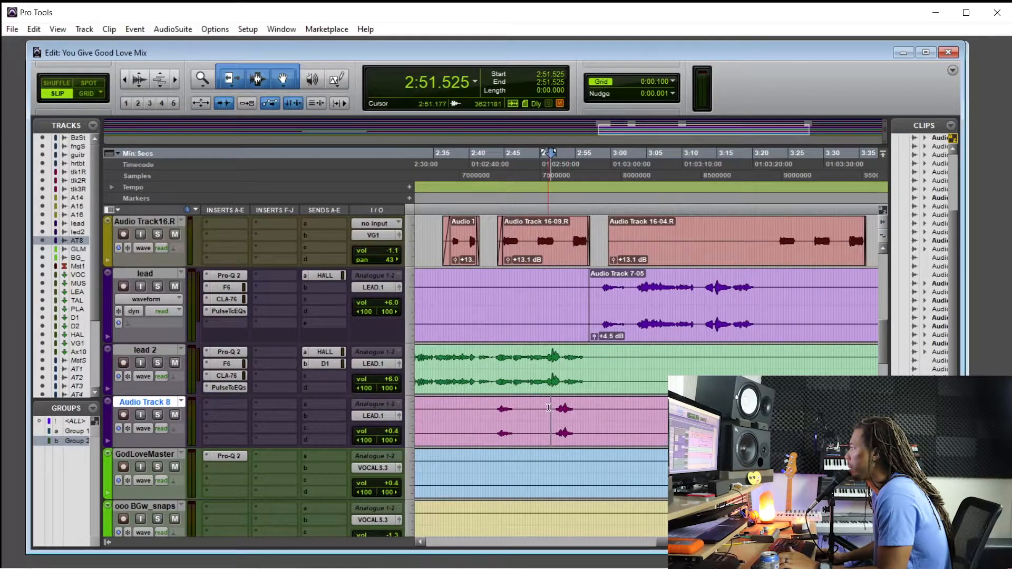
key("space")
left_click_drag(389, 431, 390, 434)
scroll(580, 428, "right", 3)
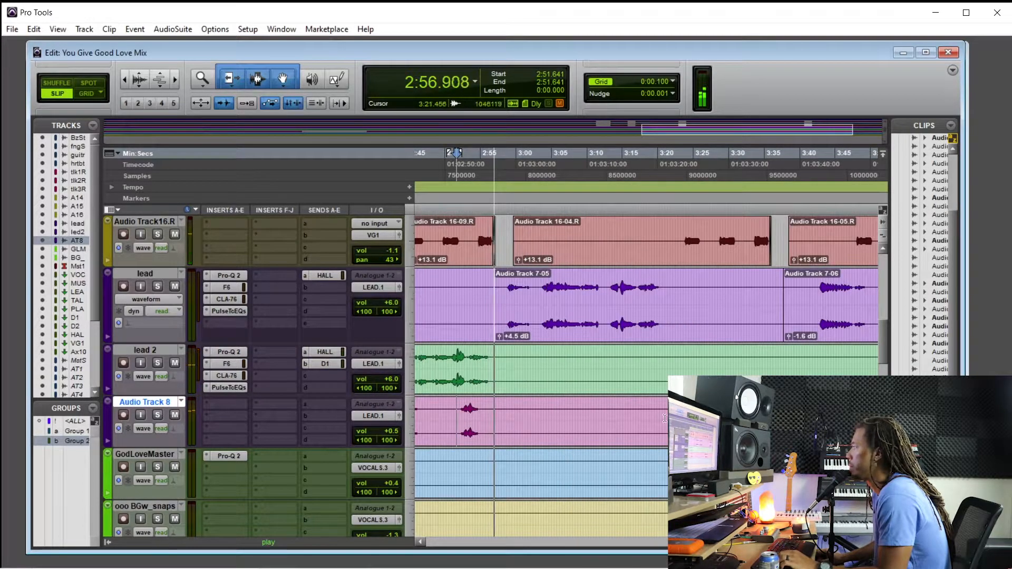
scroll(527, 387, "up", 3)
key("space")
scroll(468, 429, "down", 1)
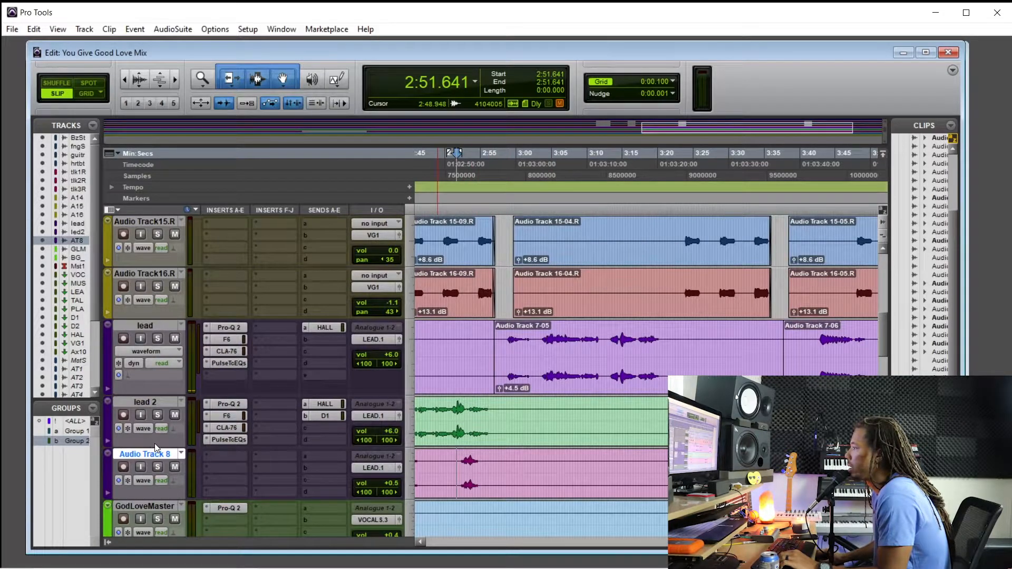
Increase the lead 2 track's height and magnify the waveforms to inspect the end of its vocal
left_click_drag(154, 447, 153, 484)
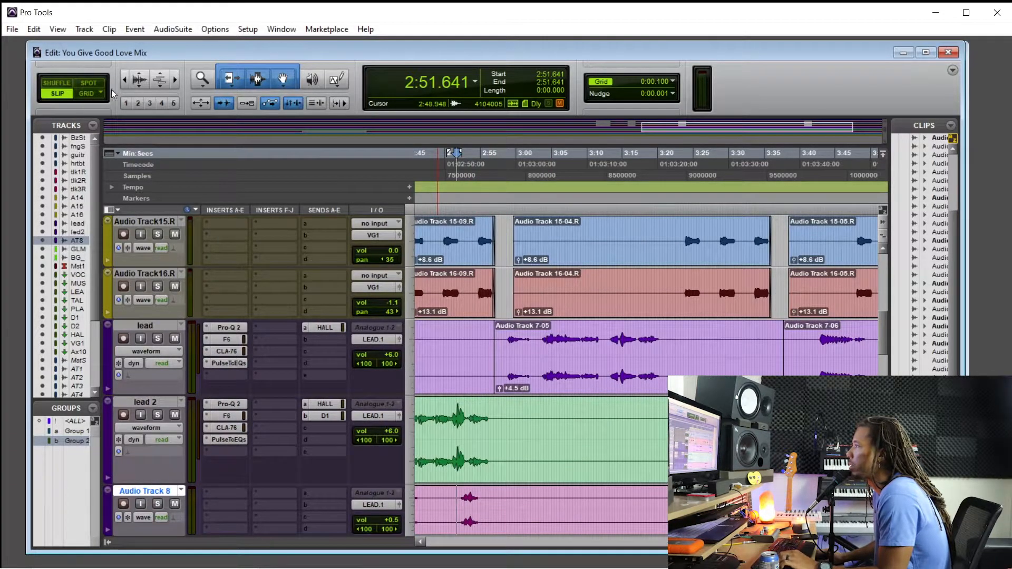
left_click(139, 77)
left_click(139, 77)
key("ctrl+]")
key("ctrl+]")
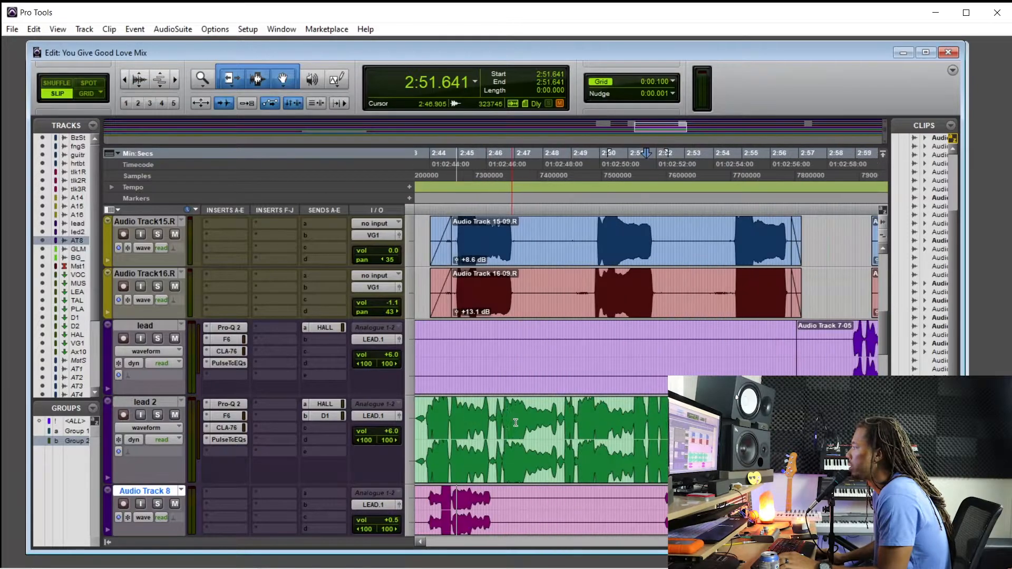
Delete the lead 2 audio from about 2:56.4 to 2:57.9 and fade out the last 0.191 seconds before the gap
left_click(818, 419)
key("ctrl+]")
key("ctrl+]")
left_click_drag(643, 415, 493, 422)
key("Delete")
left_click_drag(496, 406, 478, 406)
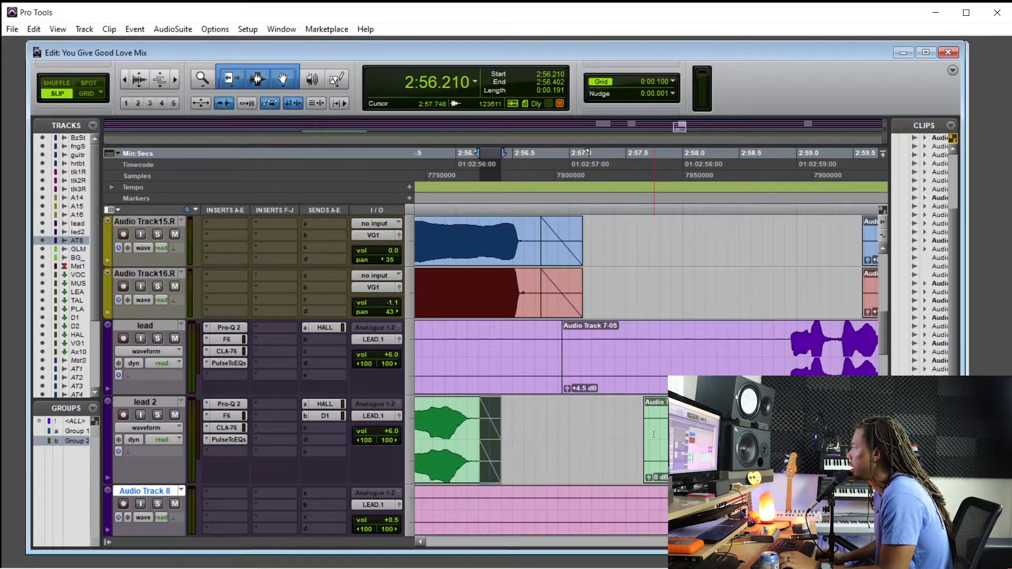
Return the waveforms to their normal display size and play the mix from 2:57.911
double_click(649, 431)
key("ctrl+[")
key("ctrl+[")
key("ctrl+[")
scroll(531, 391, "down", 2)
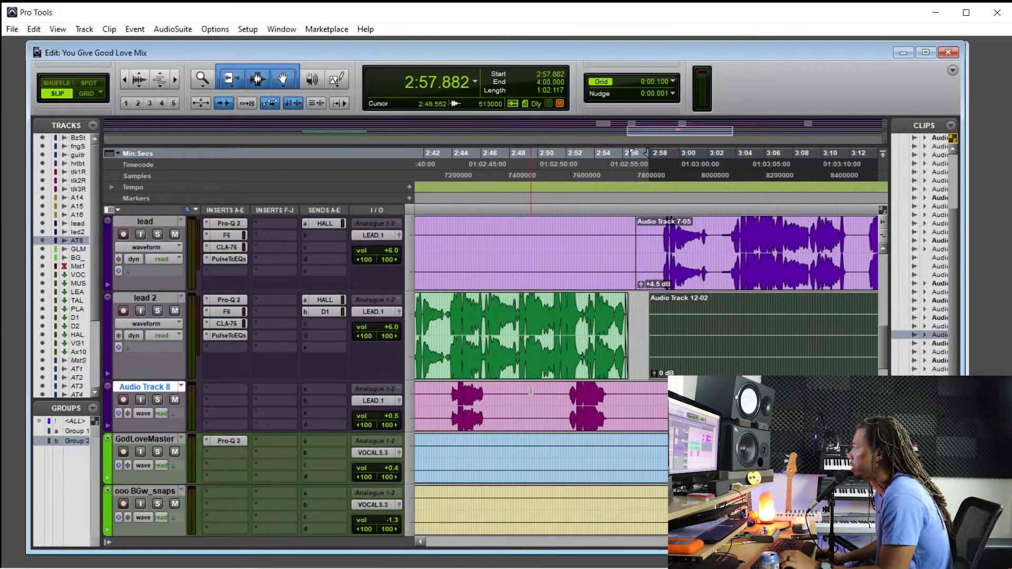
left_click(139, 88)
left_click(139, 88)
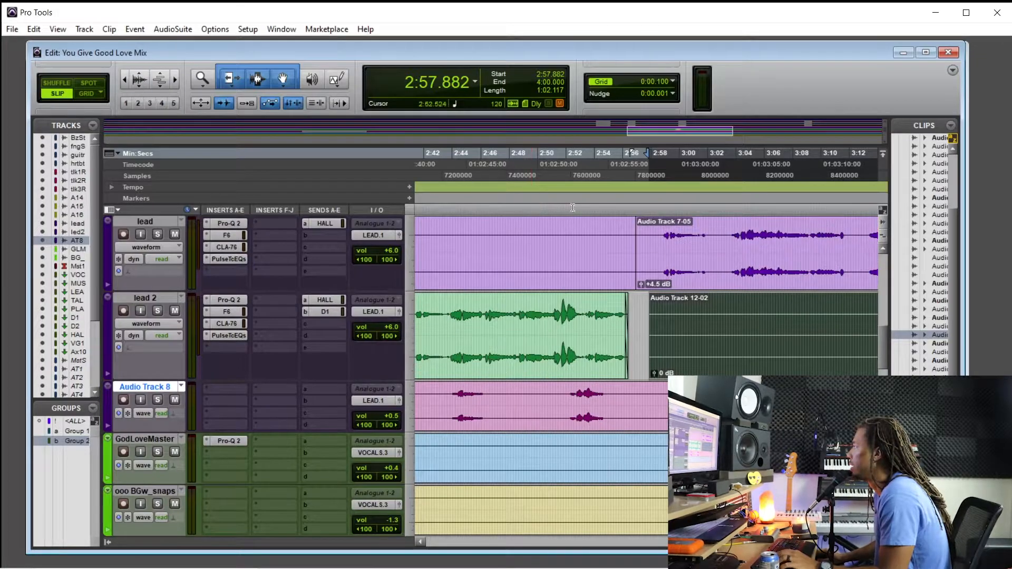
left_click(649, 192)
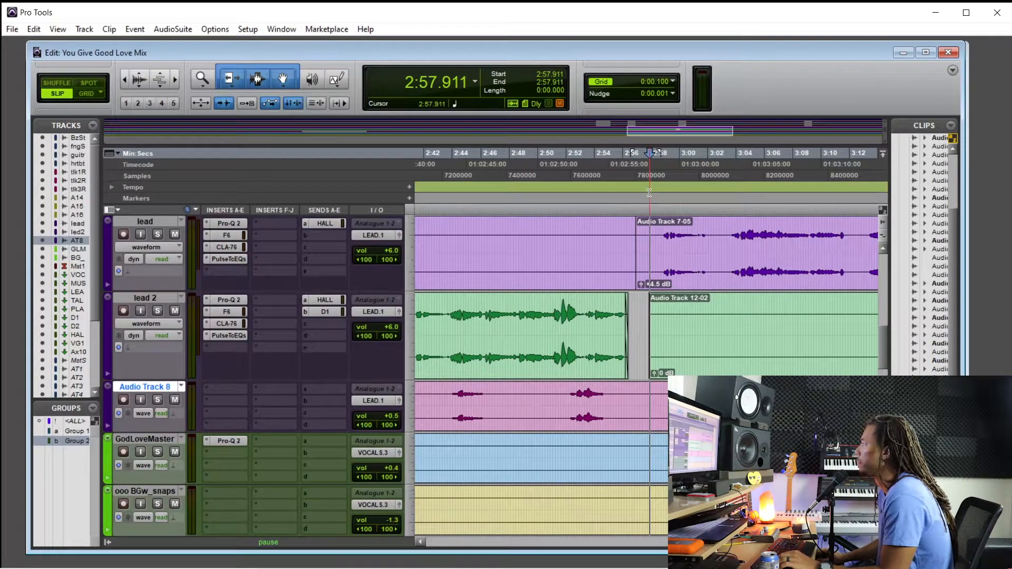
key("space")
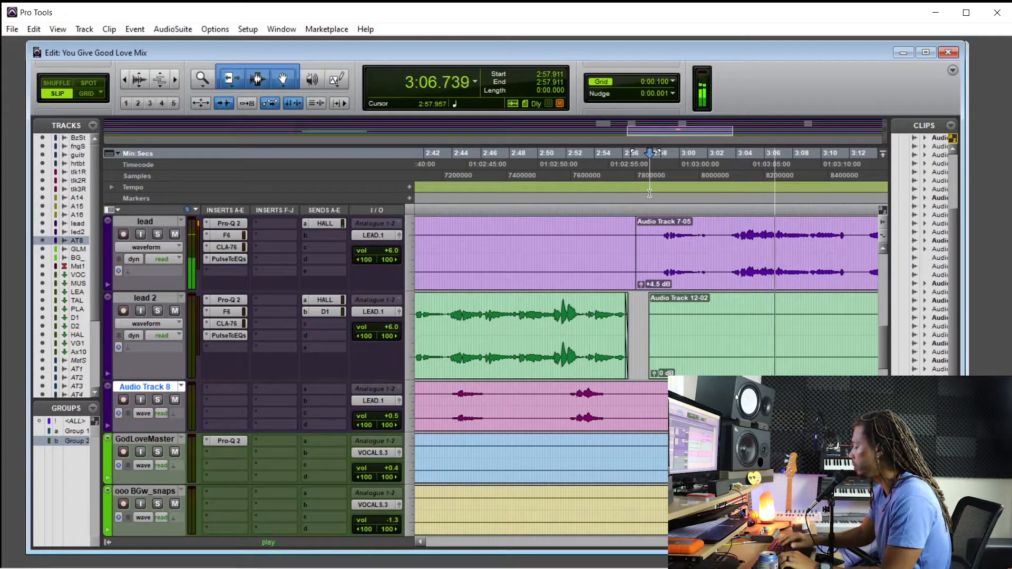
Group the BzStrn, fngrSn, guitar and hertbt tracks together in the Mix window
key("ctrl+equal")
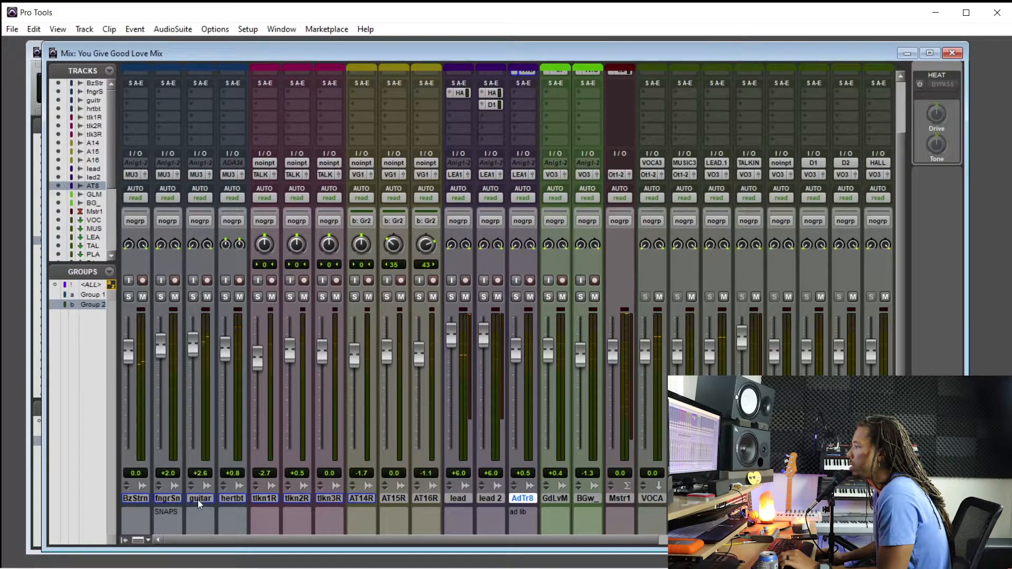
left_click(222, 497)
left_click(140, 500, "shift")
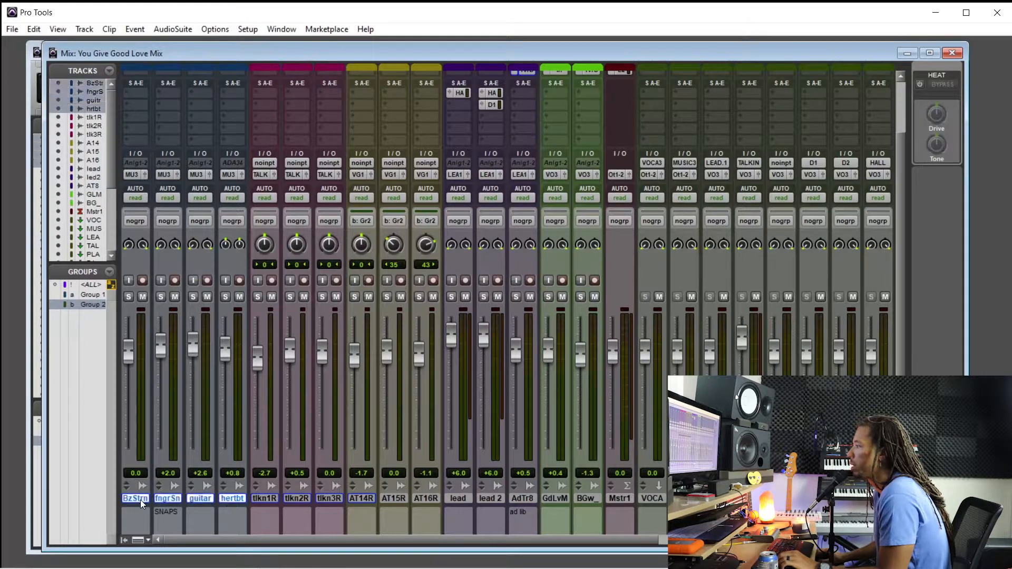
key("ctrl+g")
key("Return")
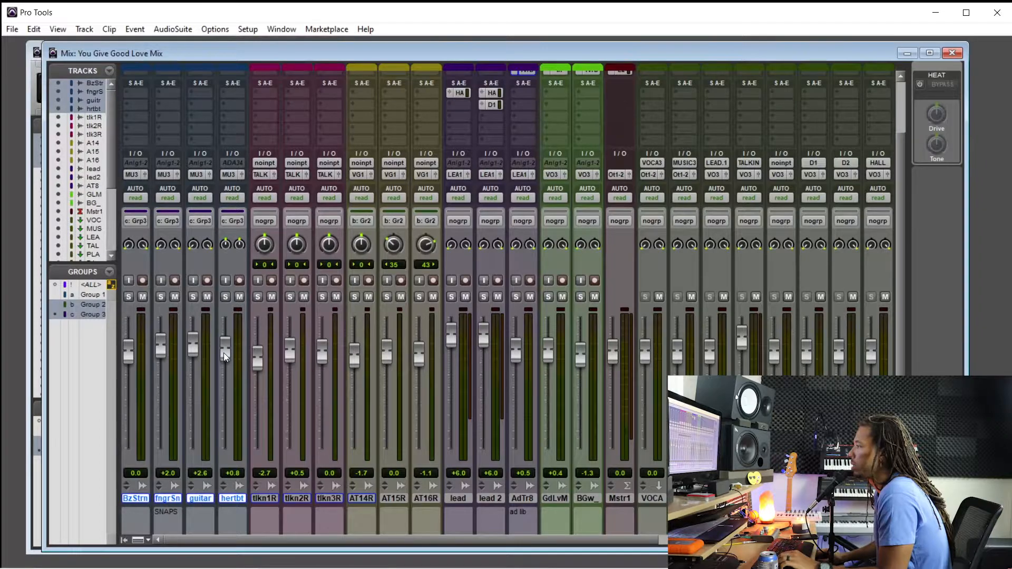
Lower the four grouped music faders together while checking playback, bringing BzStrn to about -3.0 dB
left_click_drag(223, 353, 225, 358)
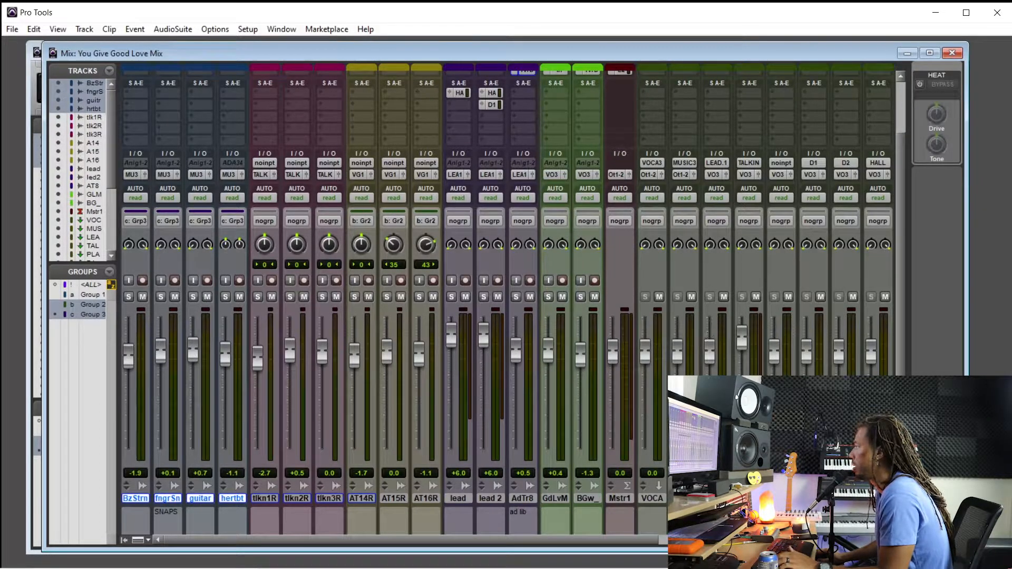
key("space")
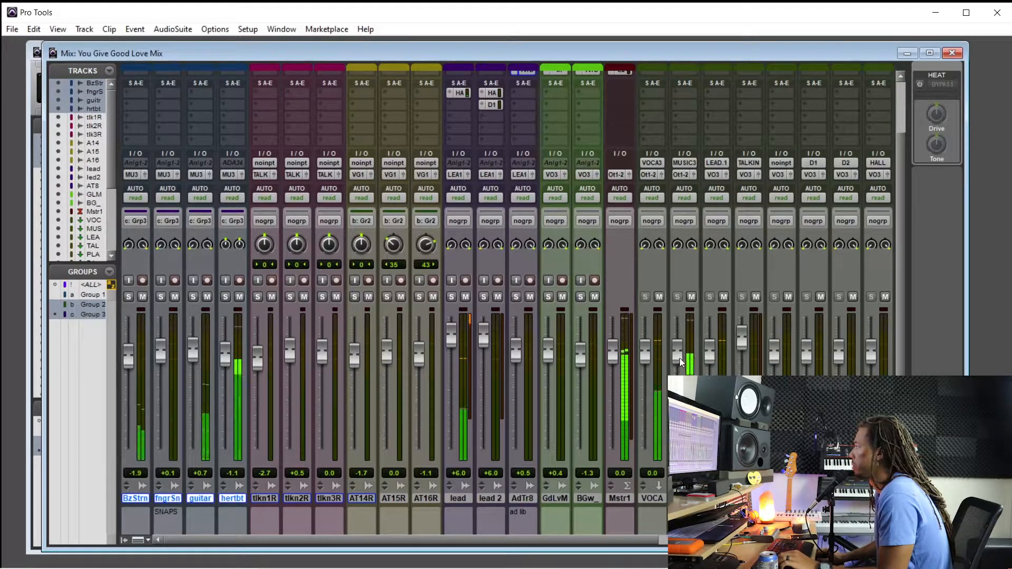
left_click_drag(219, 348, 224, 355)
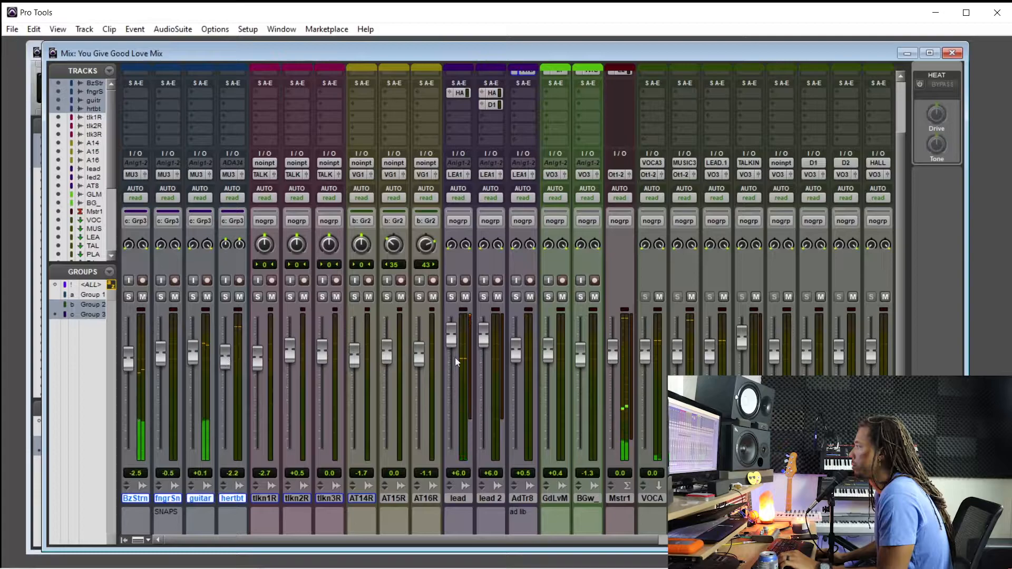
Raise the MUSIC bus fader slightly and deactivate the group linking the four music tracks
left_click_drag(682, 361, 676, 351)
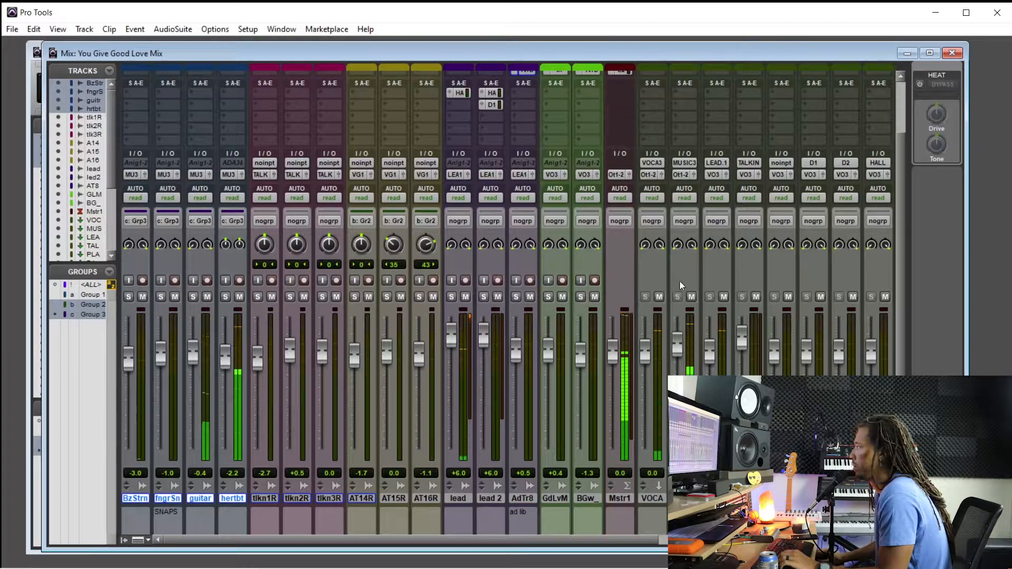
key("c")
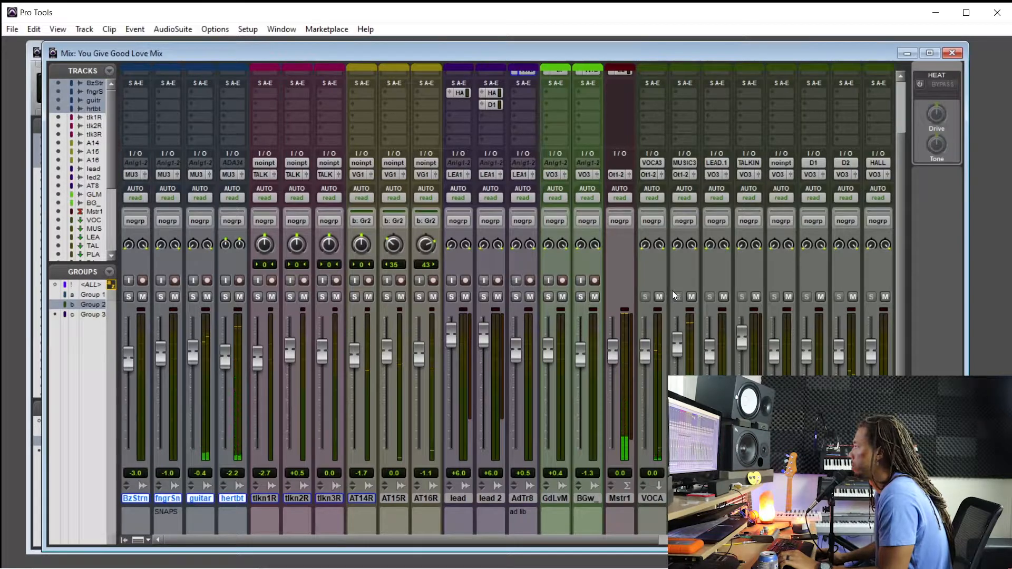
scroll(672, 291, "up", 1)
Separate the ad lib phrase from 3:29.536 to 3:39.939 on Audio Track 8 and move it onto the lead 2 track
key("ctrl+equal")
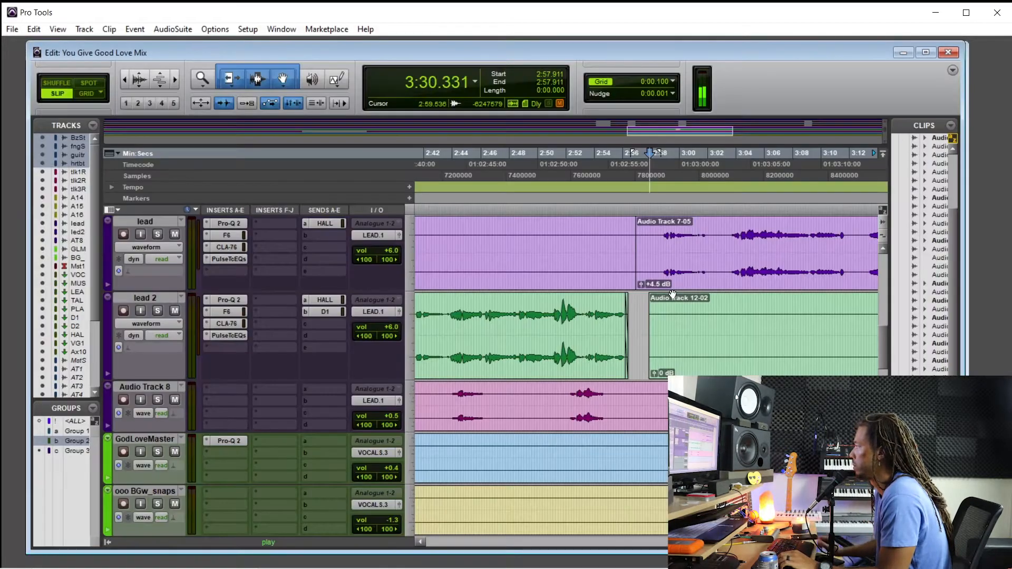
scroll(673, 293, "down", 1)
scroll(673, 294, "up", 2)
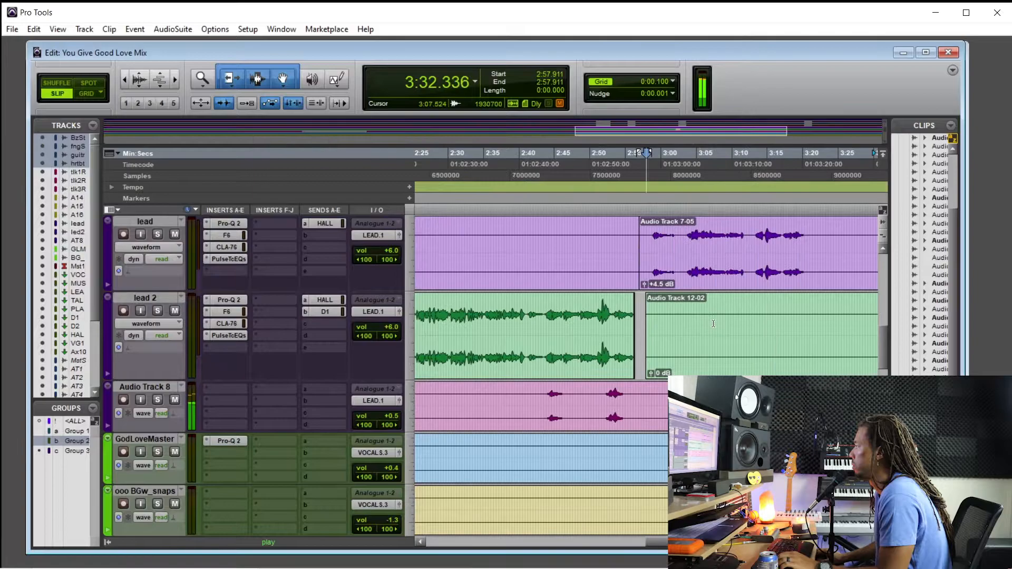
scroll(674, 294, "right", 4)
scroll(543, 381, "left", 3)
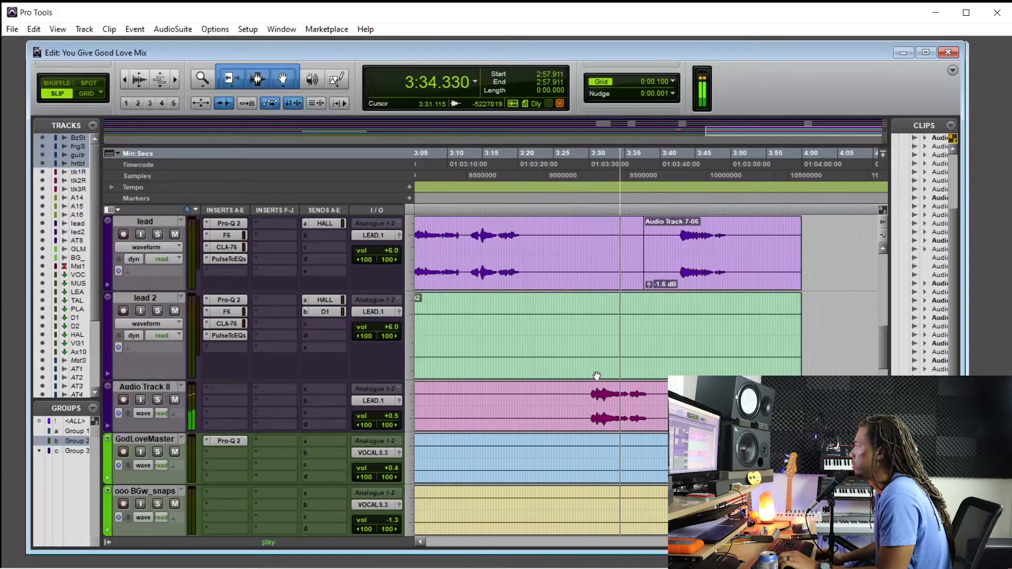
scroll(599, 374, "up", 1)
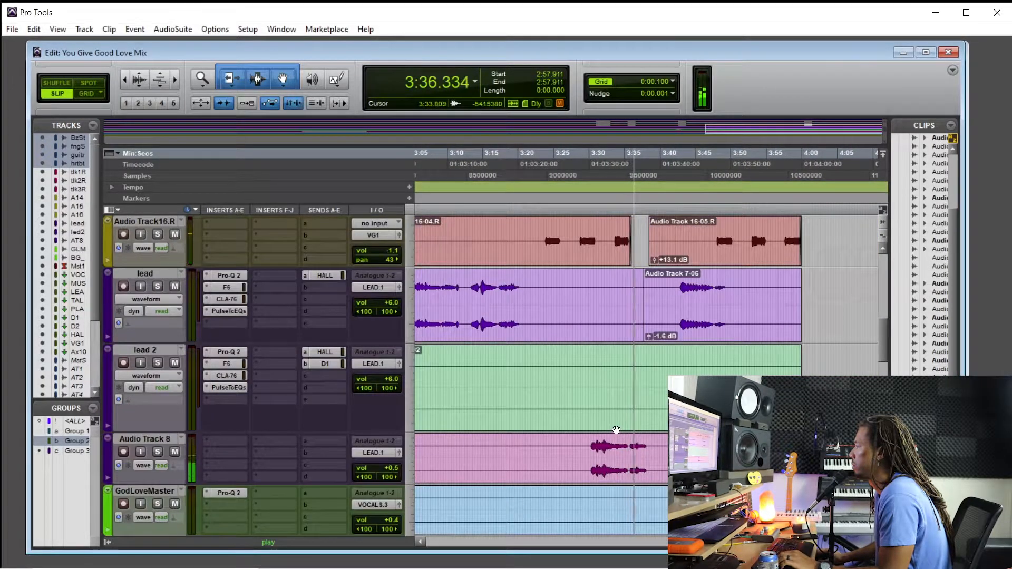
left_click(586, 452)
left_click_drag(585, 452, 627, 384)
key("ctrl+e")
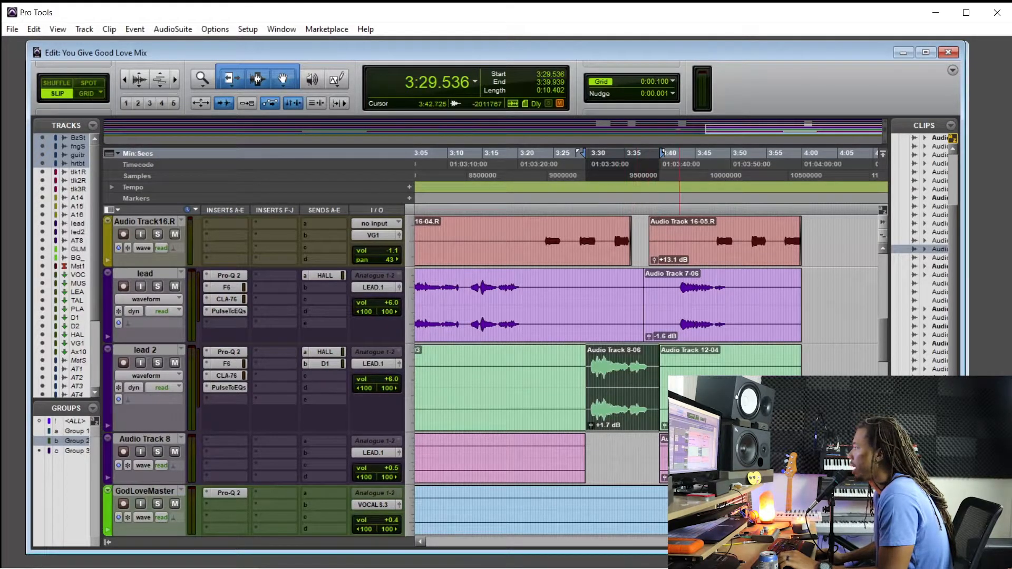
Delete the leftover Audio Track 8 clip after 3:39.939 and select the moved phrase on lead 2
left_click(682, 471)
left_click_drag(805, 153, 660, 154)
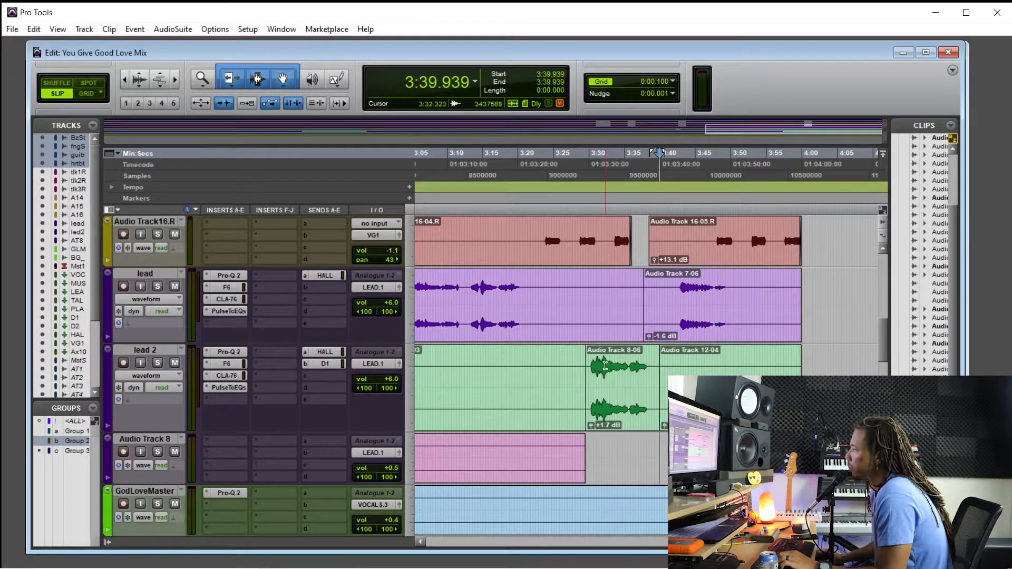
left_click(611, 392)
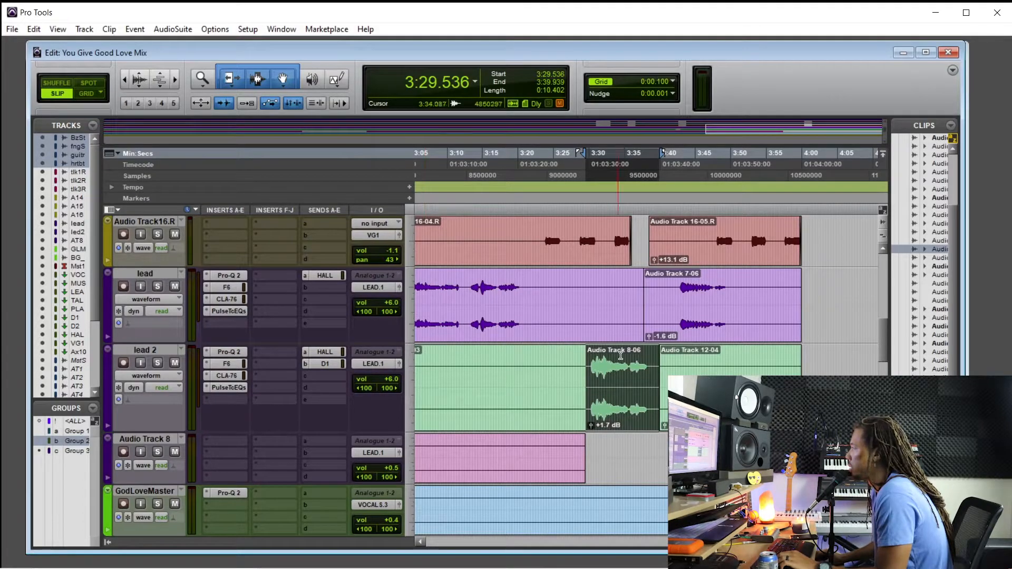
Play from 3:29.815 and lower the moved ad lib clip's gain on lead 2 to -7.2 dB
left_click(591, 427)
key("space")
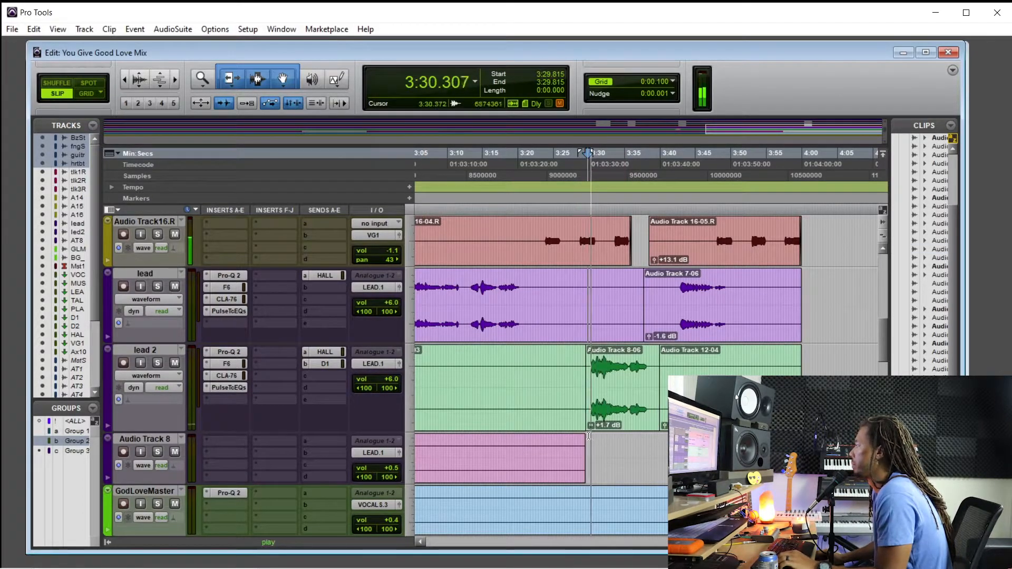
left_click_drag(592, 427, 591, 453)
key("space")
key("space")
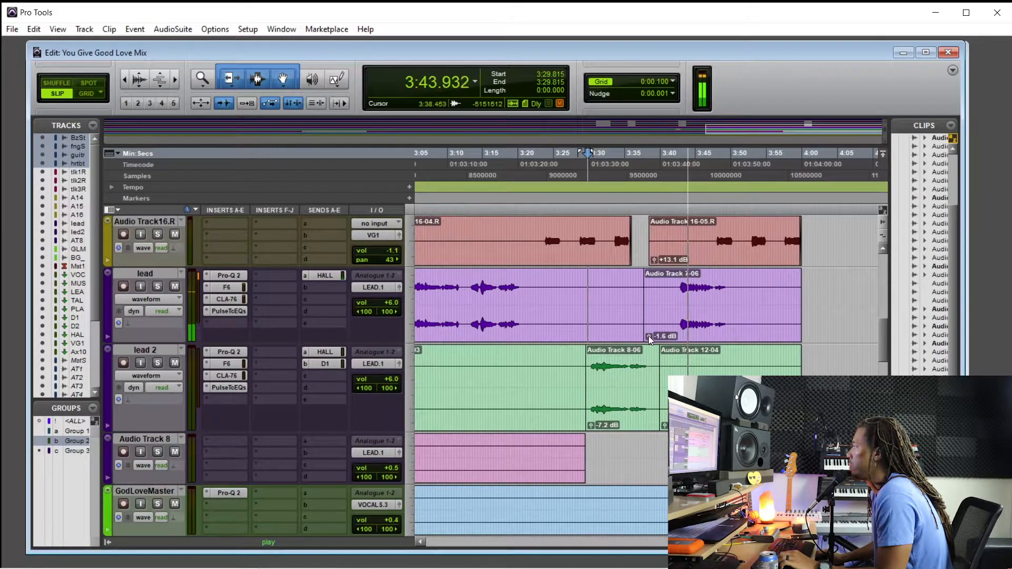
Lower the clip gain of the lead track's final clip to -2.8 dB during playback
left_click_drag(649, 336, 650, 338)
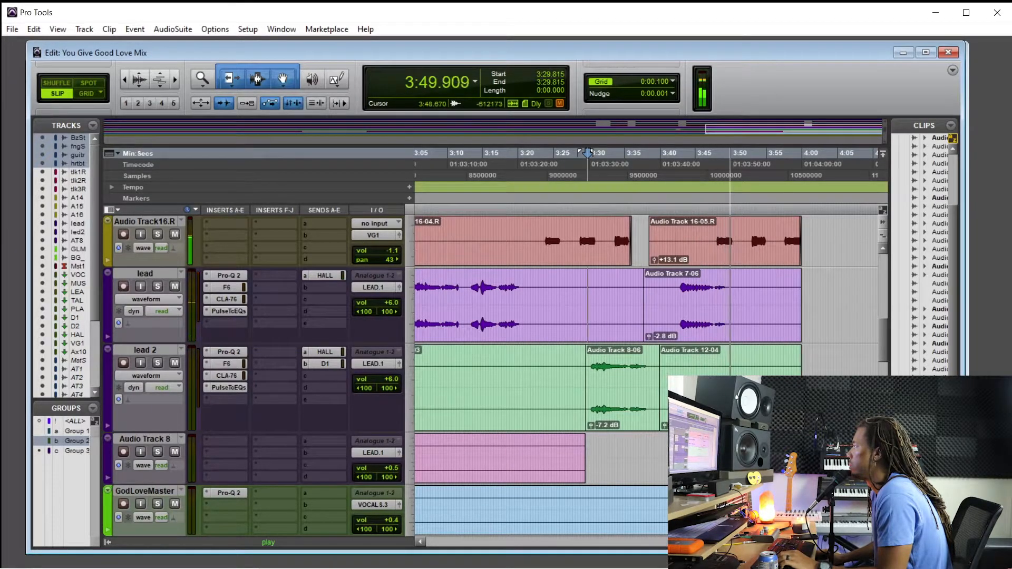
scroll(588, 154, "down", 4)
scroll(744, 374, "up", 2)
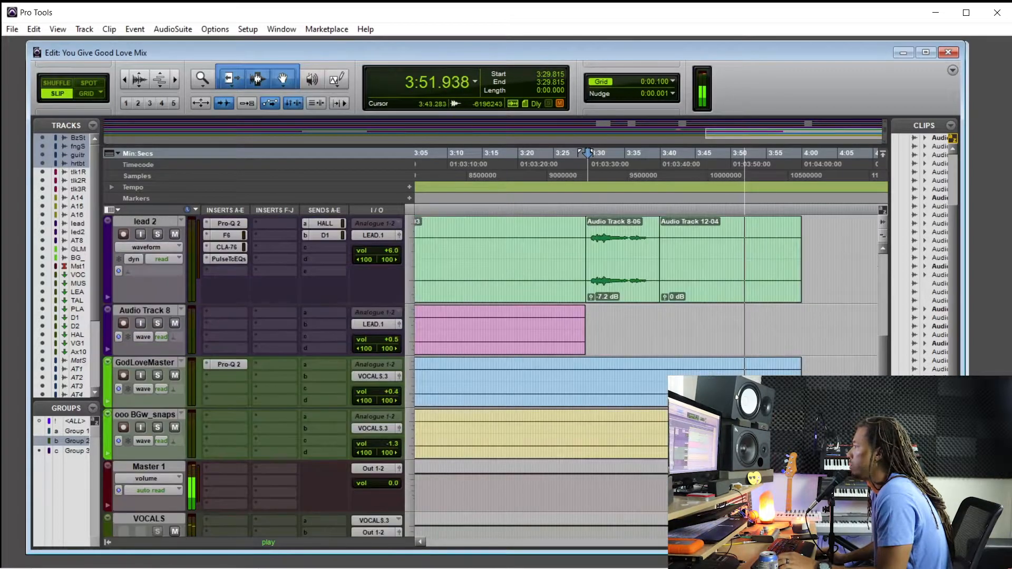
Review the tracks during playback and audition the gap before the final background vocal phrase on Audio Track14.R, 15.R and 16.R from 3:56.448
scroll(557, 400, "down", 3)
scroll(556, 401, "up", 10)
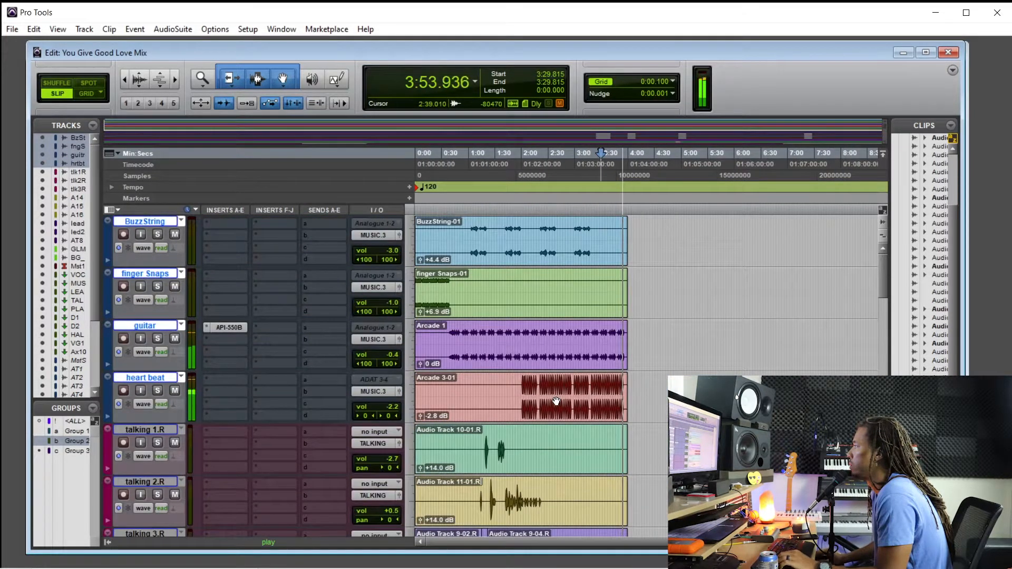
scroll(557, 401, "down", 9)
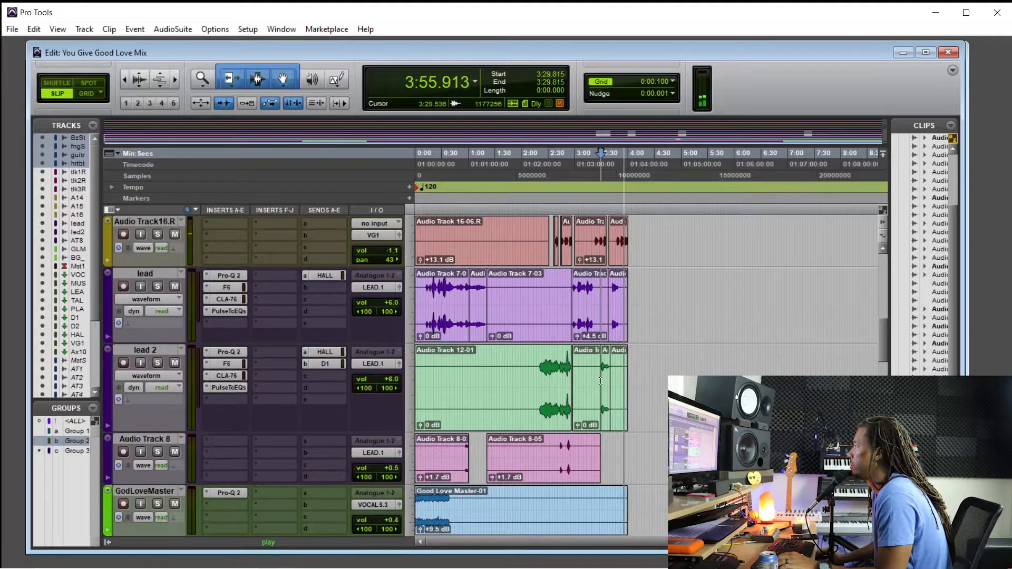
scroll(599, 379, "up", 3)
key("space")
scroll(843, 290, "up", 2)
left_click(846, 236)
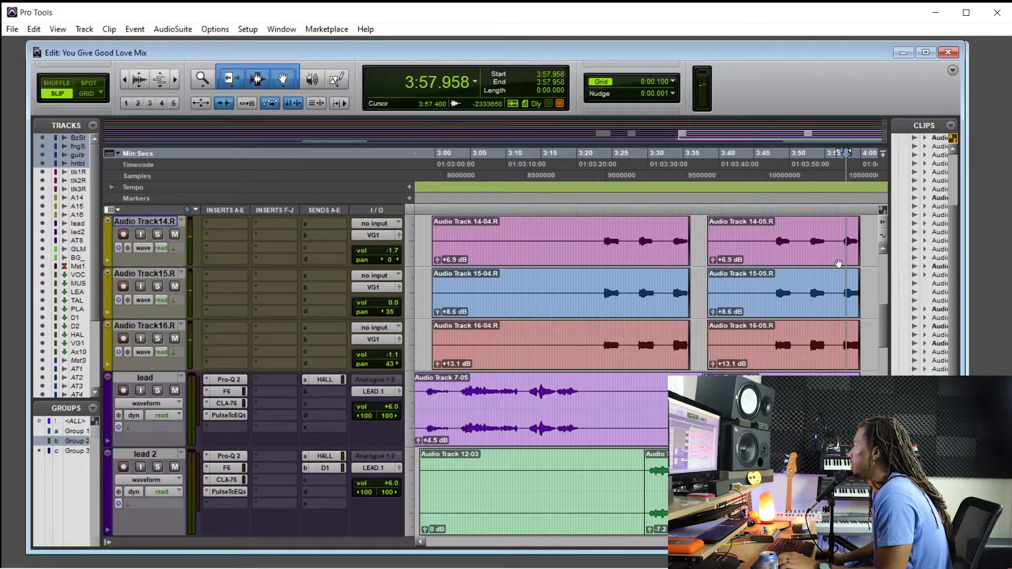
scroll(825, 287, "up", 2)
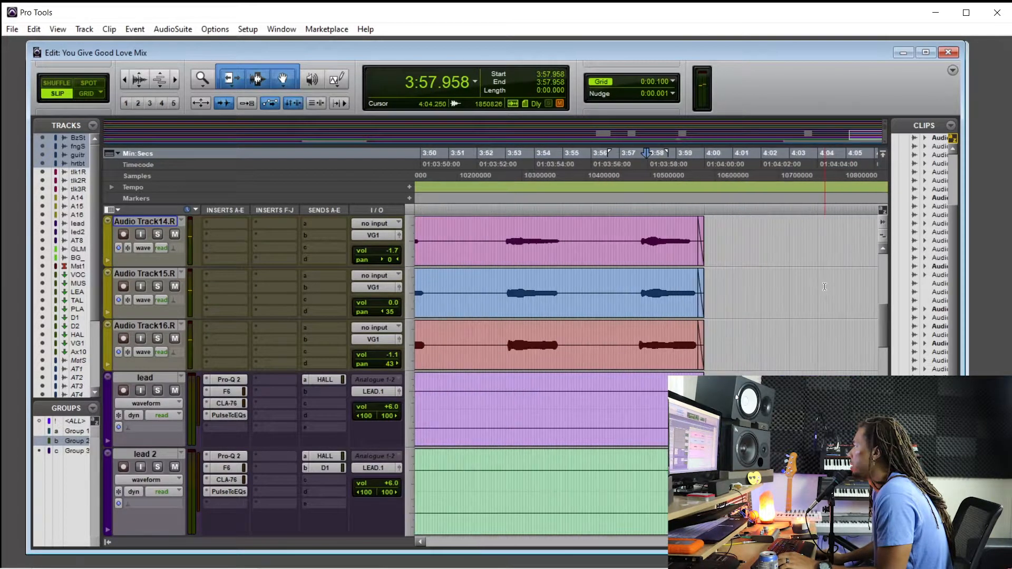
double_click(141, 77)
key("space")
scroll(672, 268, "up", 2)
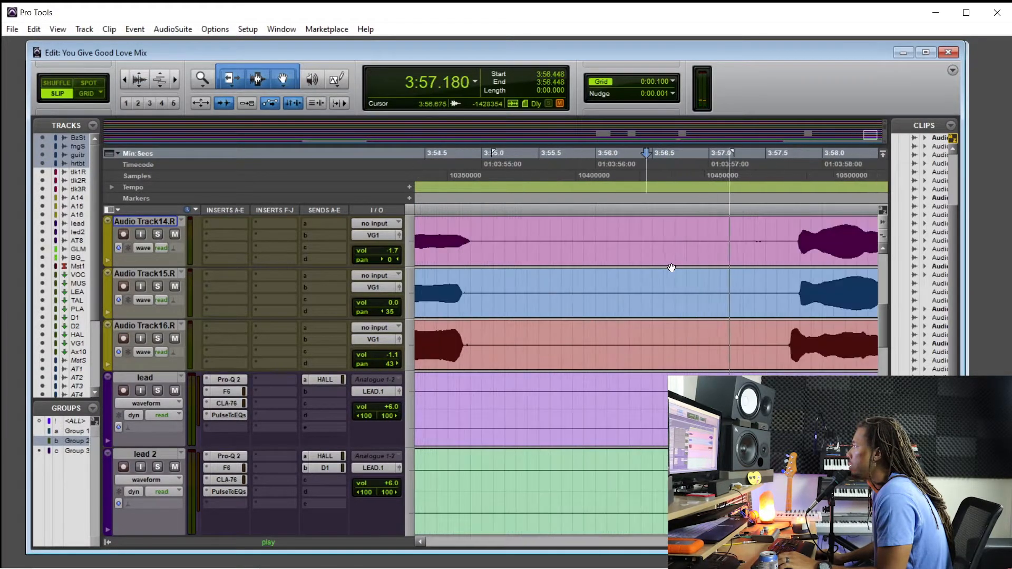
Remove the silent gap from 3:55.403 to the final phrase on Audio Track14.R, 15.R and 16.R, with fades on both clip edges
key("space")
left_click_drag(720, 237, 771, 300)
key("Delete")
left_click_drag(777, 223, 790, 223)
mouse_move(732, 237)
left_mouse_down()
mouse_move(464, 239)
mouse_move(527, 240)
mouse_move(490, 223)
left_mouse_up()
key("Delete")
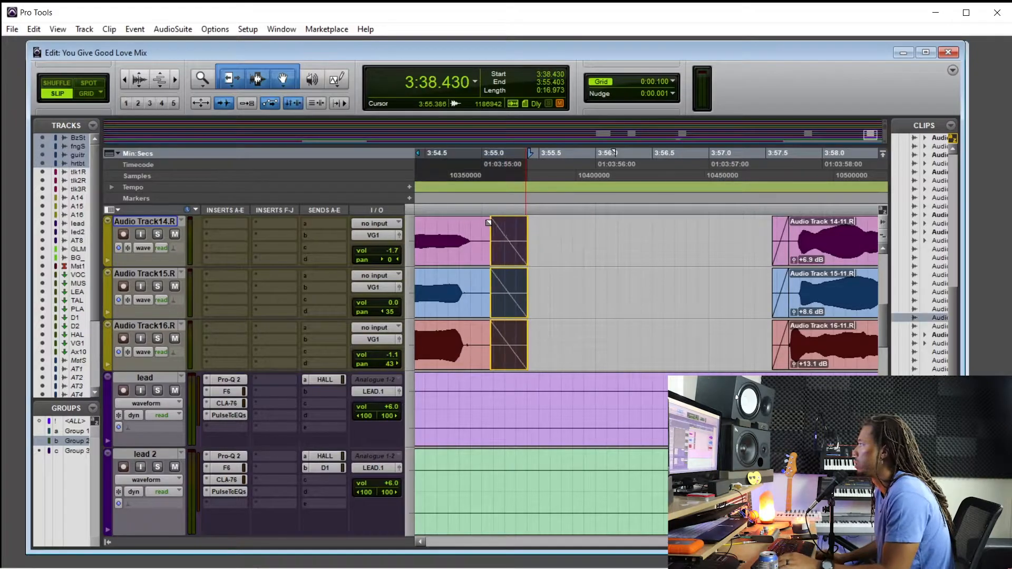
scroll(617, 227, "down", 3)
scroll(616, 227, "down", 5)
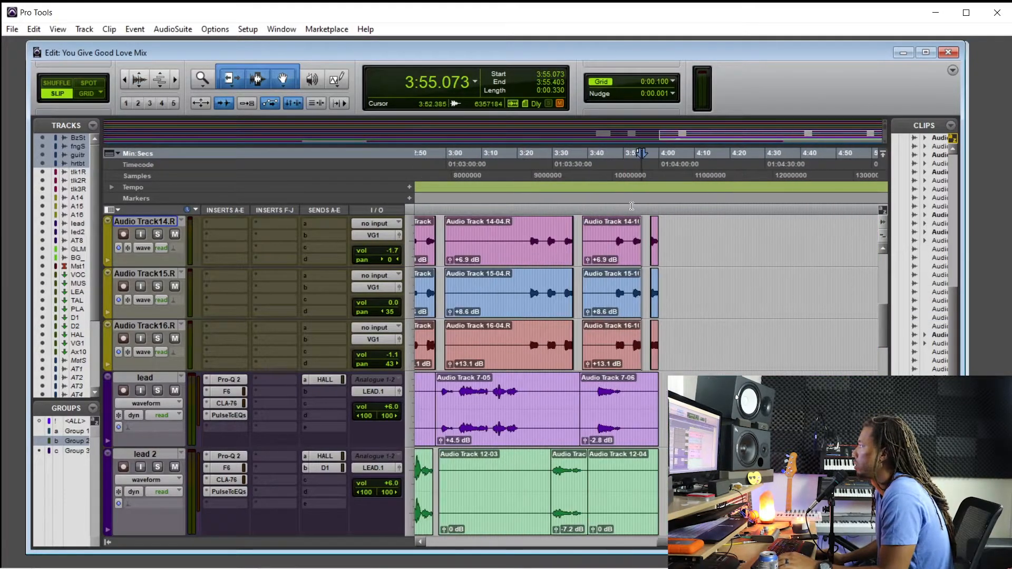
Play from 3:28.236 and lower the gain of the moved ad lib clip on lead 2 to -8.5 dB
key("space")
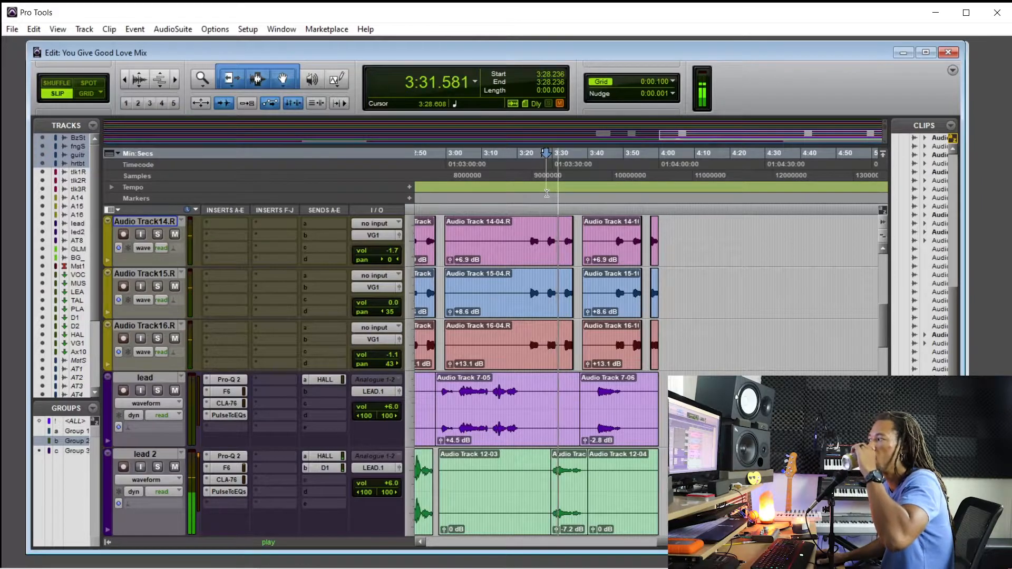
scroll(556, 474, "down", 1)
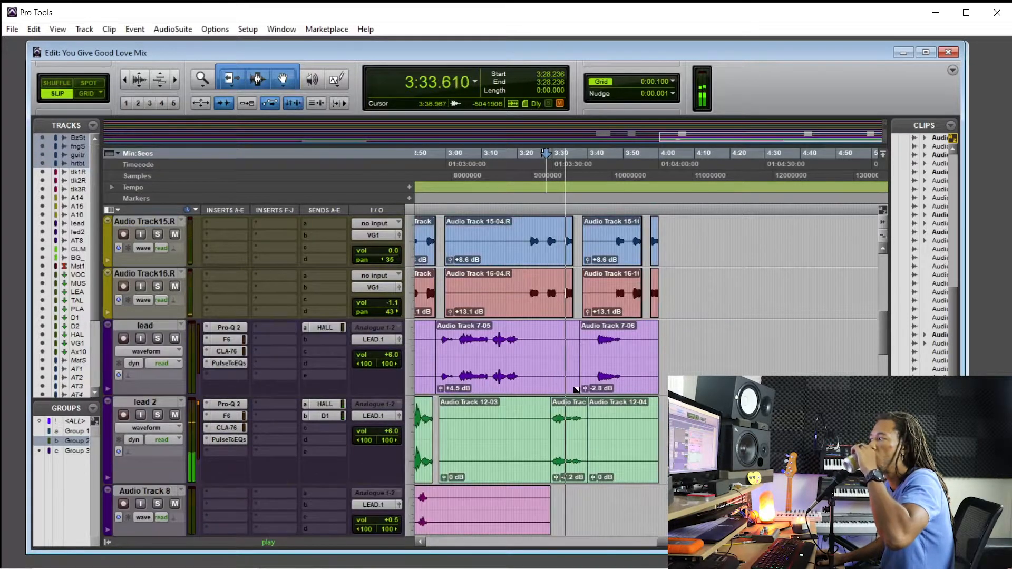
left_click_drag(556, 478, 555, 494)
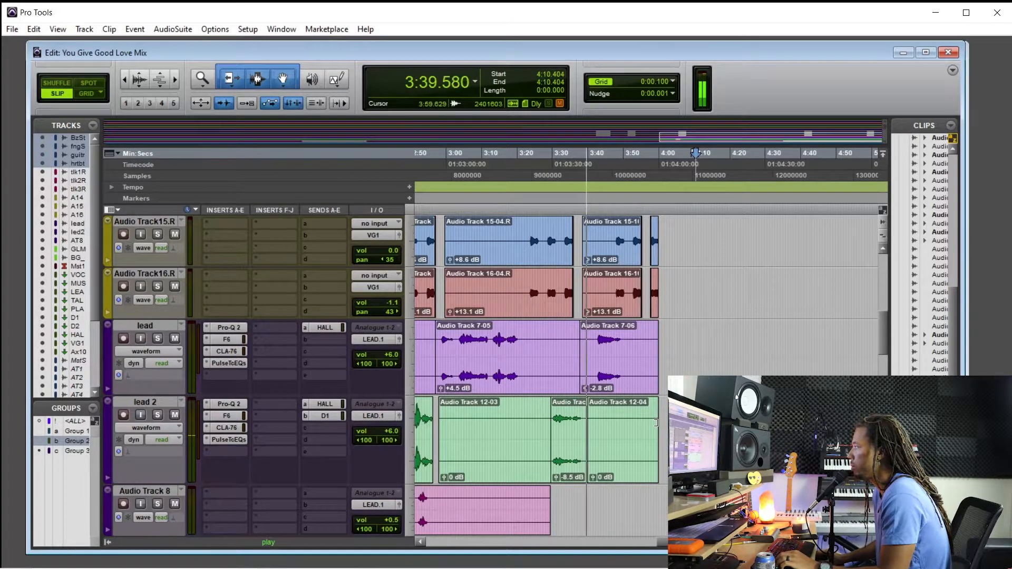
Deselect the music tracks, return to the song's beginning and set the playback position to 0:47.368
scroll(529, 380, "up", 4)
scroll(529, 381, "up", 4)
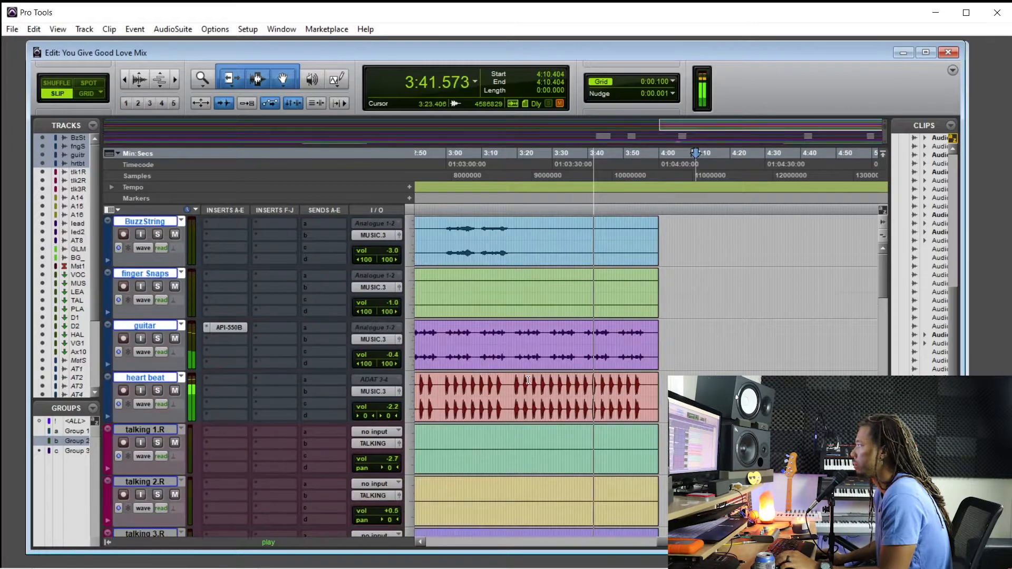
left_click(173, 327)
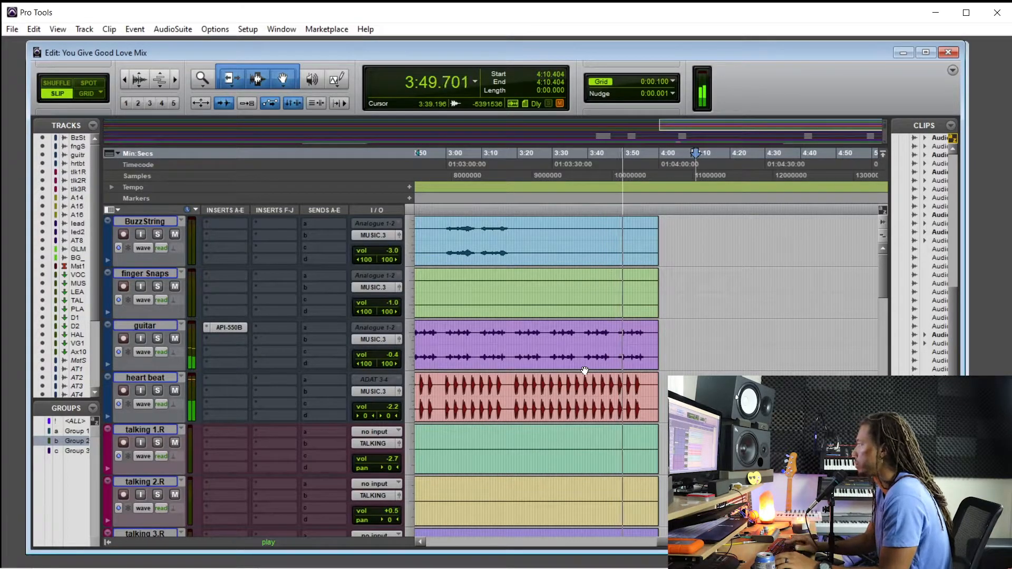
key("Return")
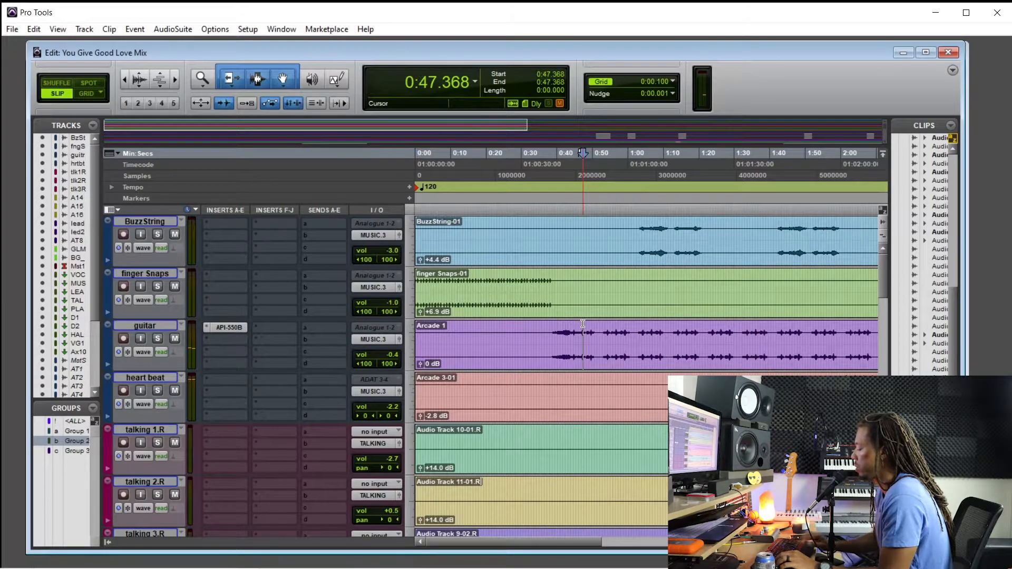
Move the L2 insert up one slot on Master 1 and add the multichannel WLM Meter in the slot below it
key("ctrl+equal")
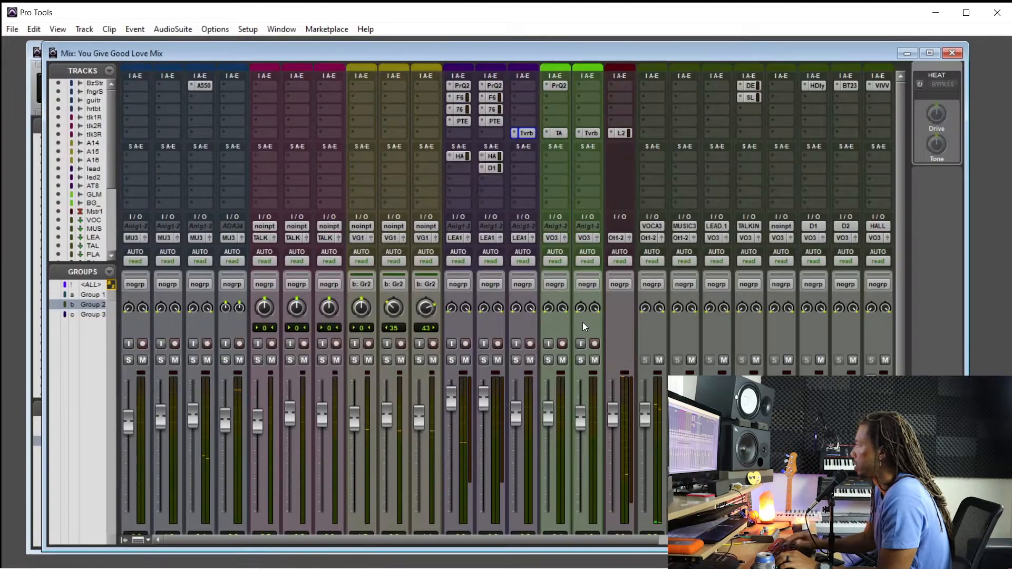
left_click_drag(624, 123, 624, 123)
left_click(619, 134)
mouse_move(681, 154)
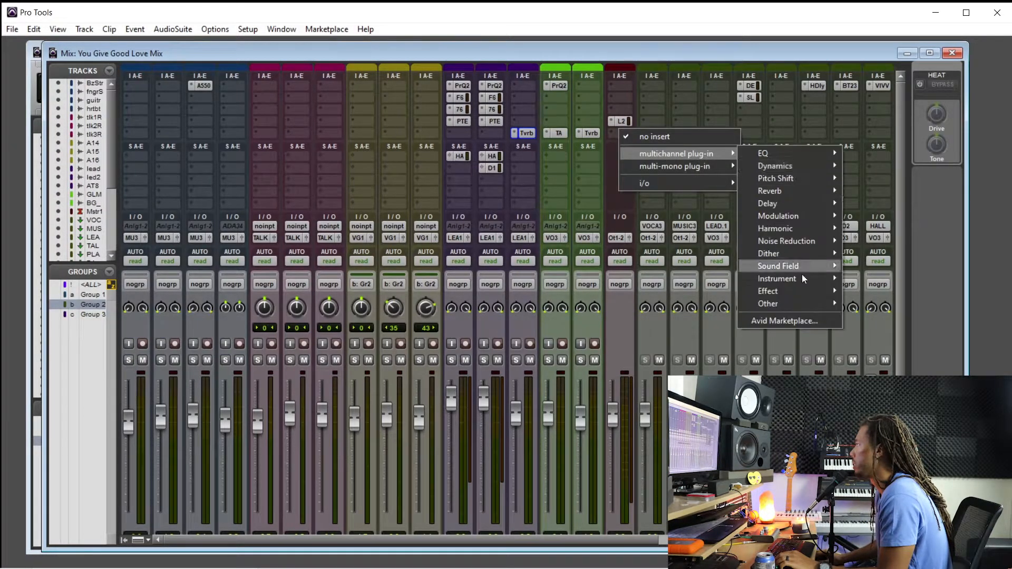
mouse_move(806, 303)
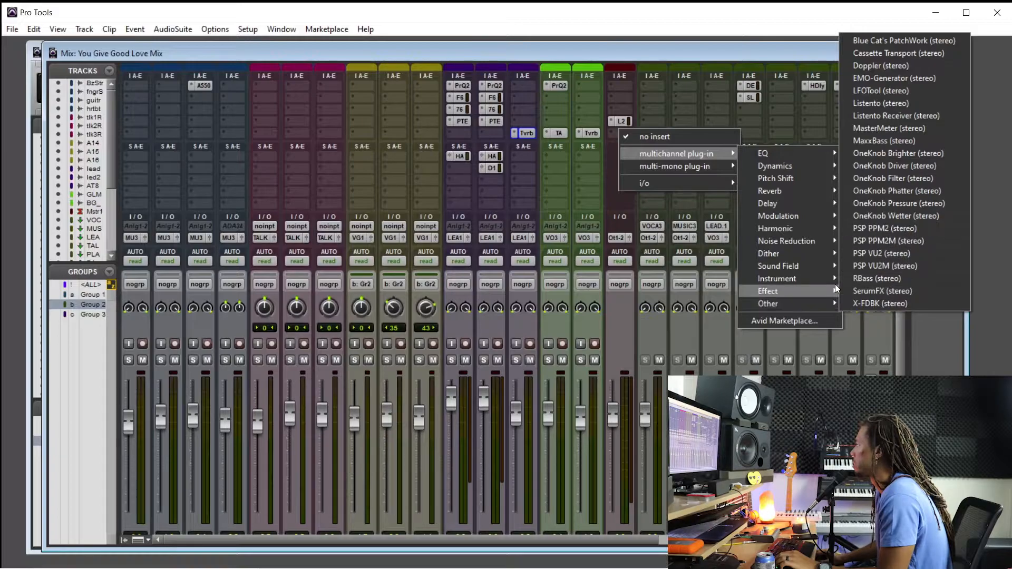
mouse_move(821, 266)
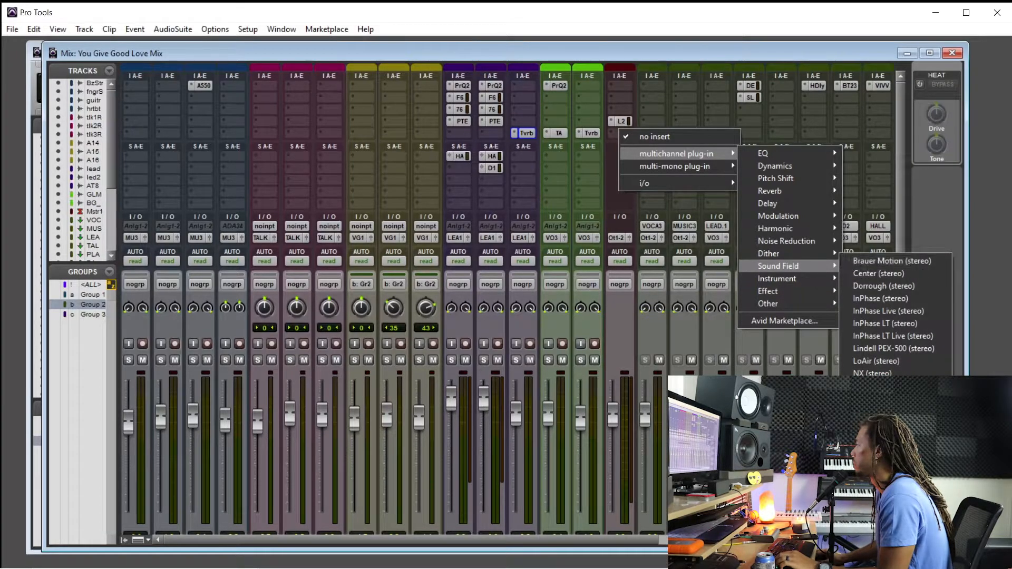
left_click(876, 511)
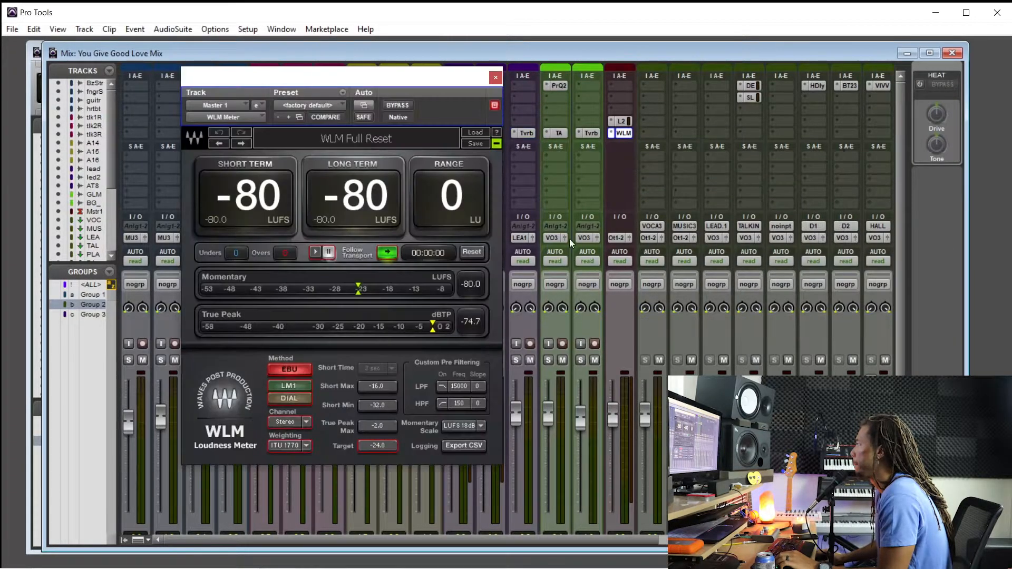
left_click_drag(448, 79, 425, 143)
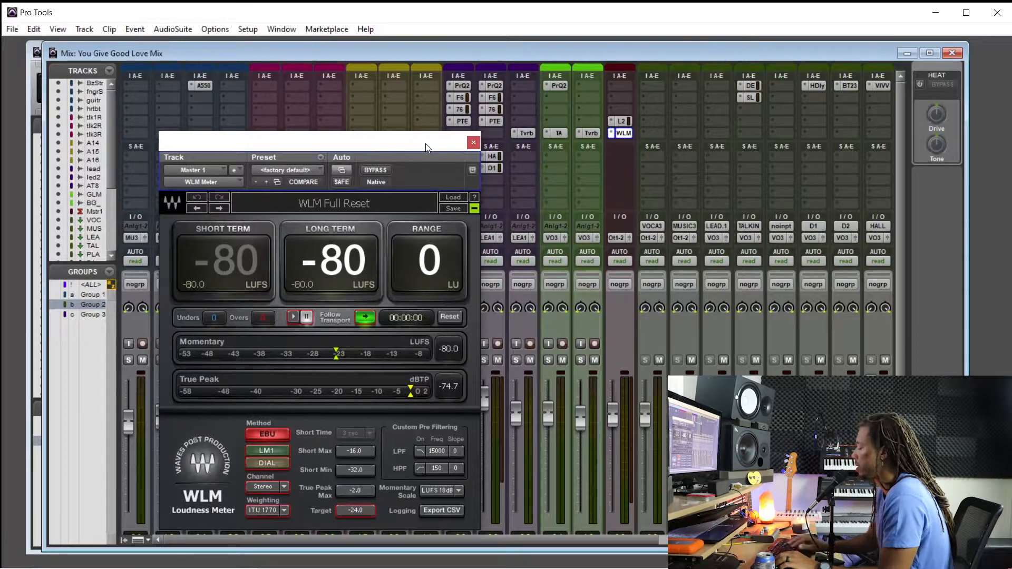
key("ctrl+equal")
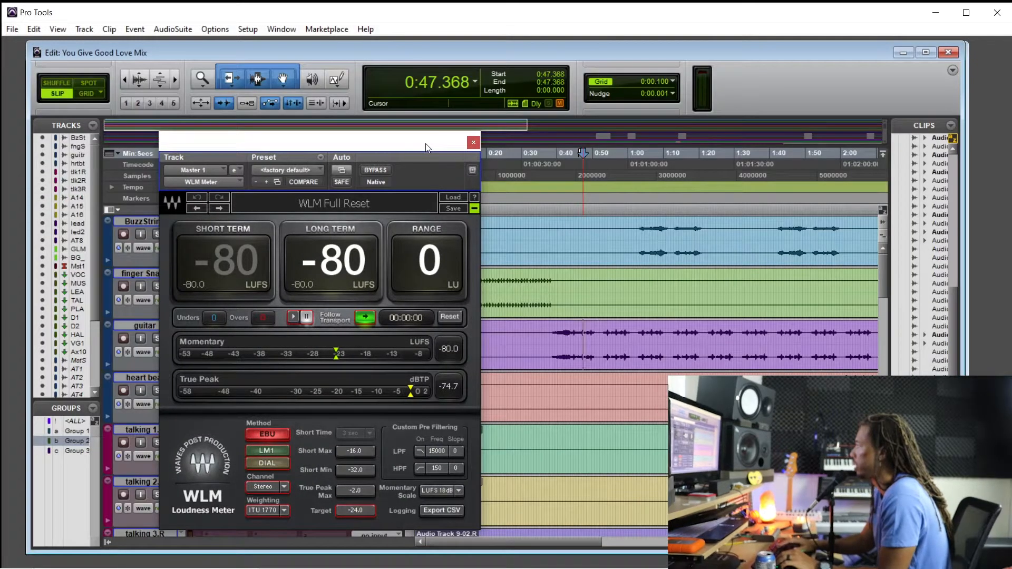
key("ctrl+equal")
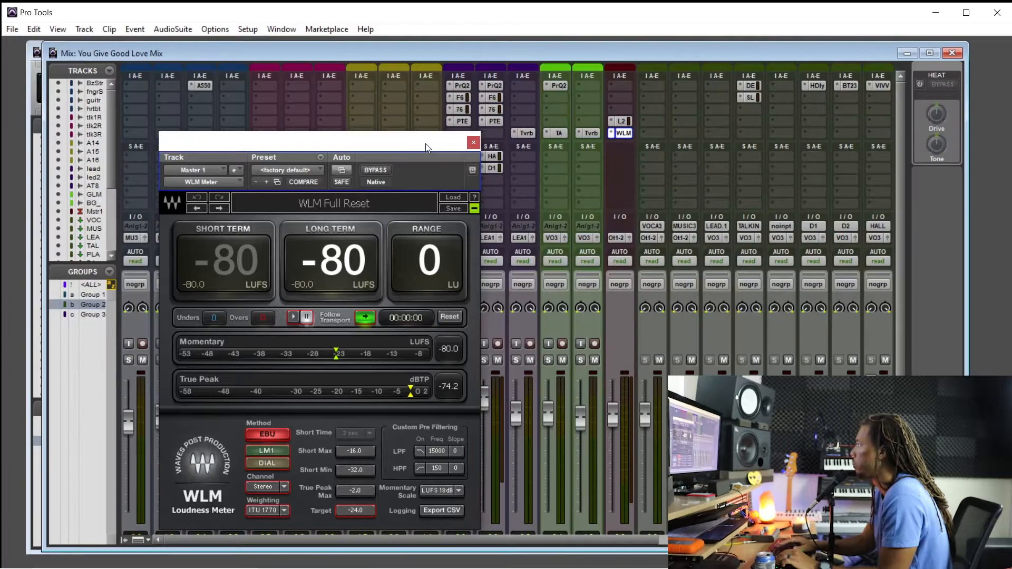
Set the Pro-L 2 limiter on Master 1 to the Allround style and raise its gain to +7.5 dB during playback
key("space")
left_click(621, 122)
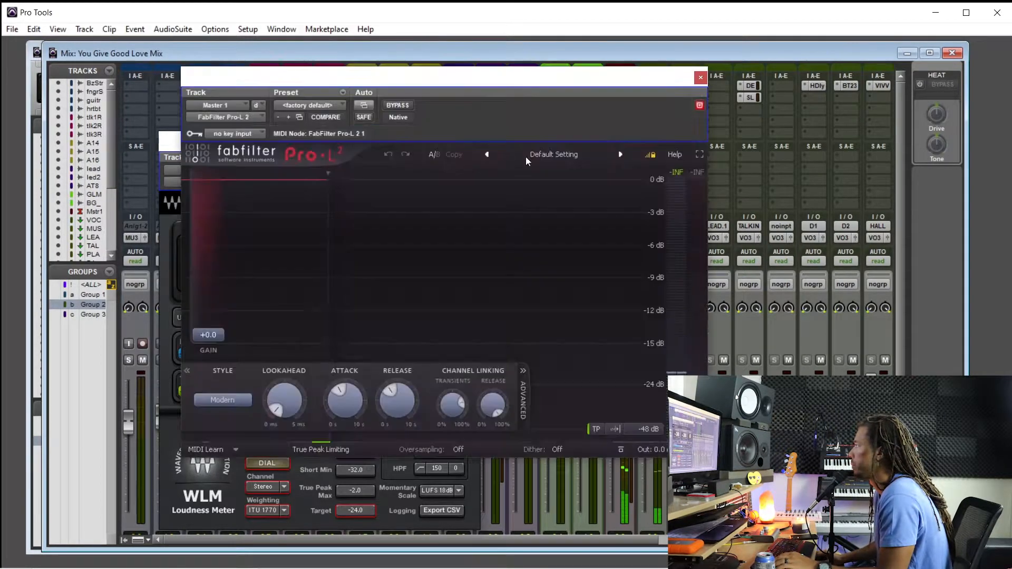
left_click_drag(404, 73, 670, 112)
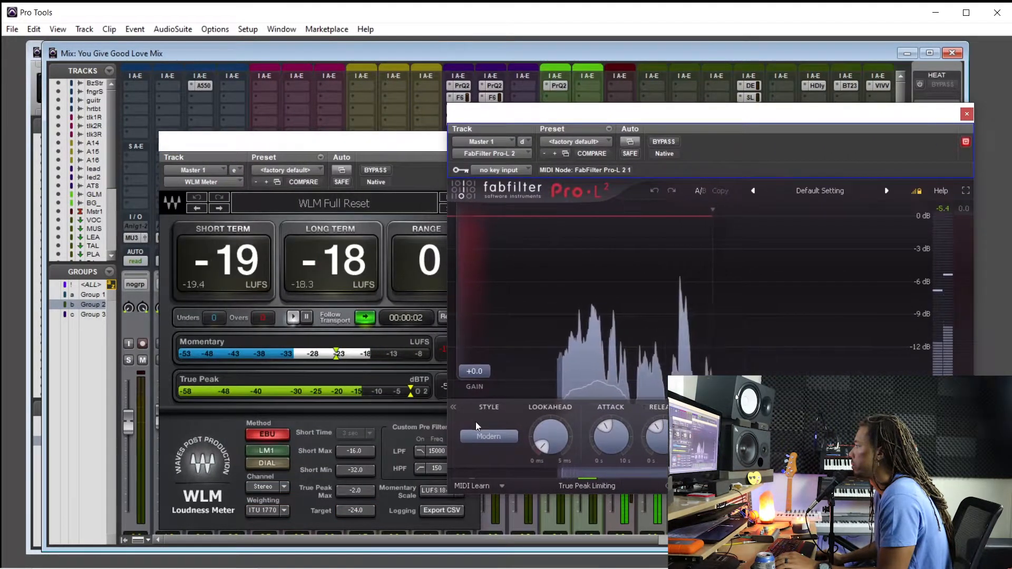
left_click(490, 437)
left_click(506, 498)
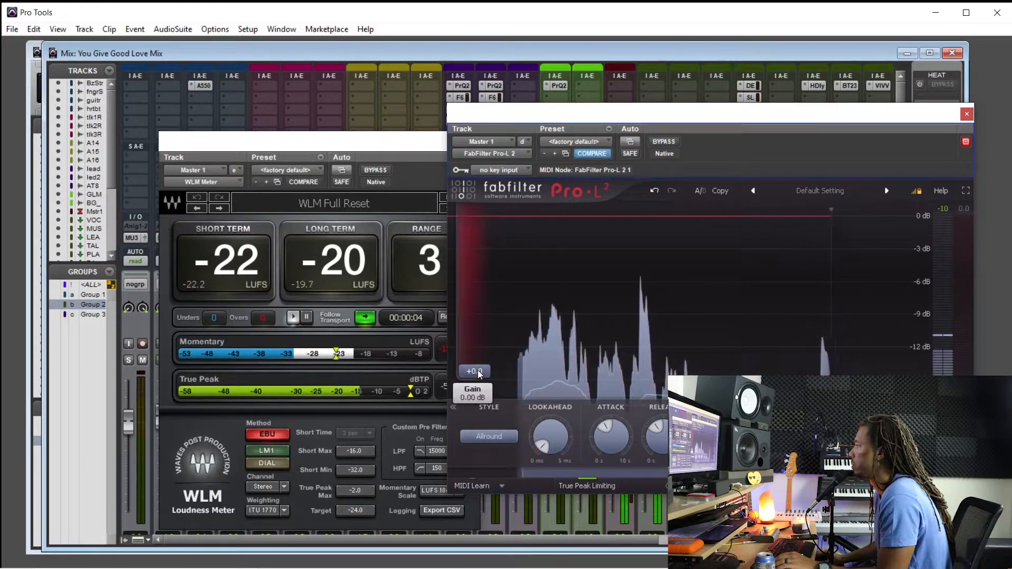
mouse_move(479, 371)
key("space")
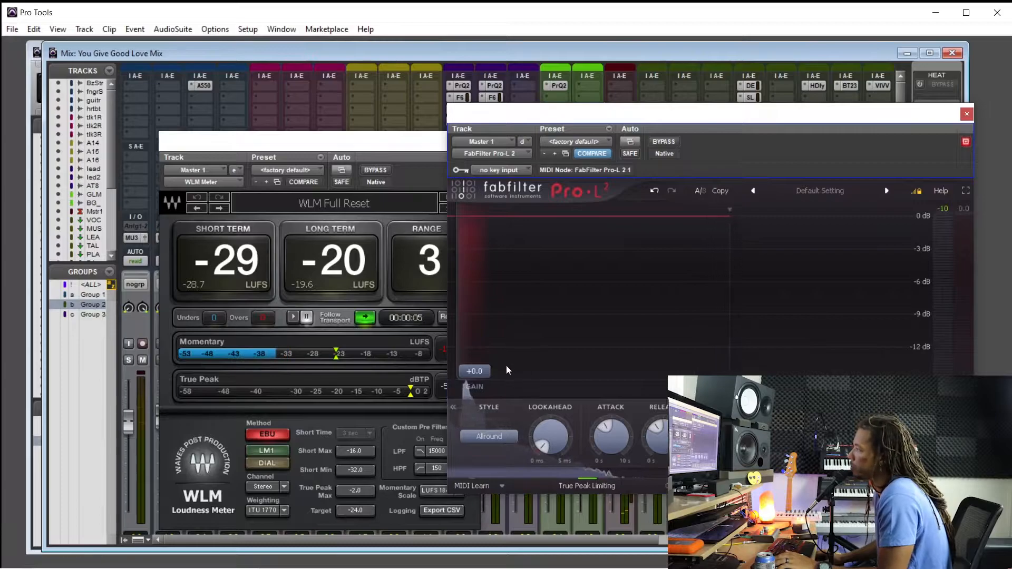
key("space")
left_click_drag(480, 372, 484, 333)
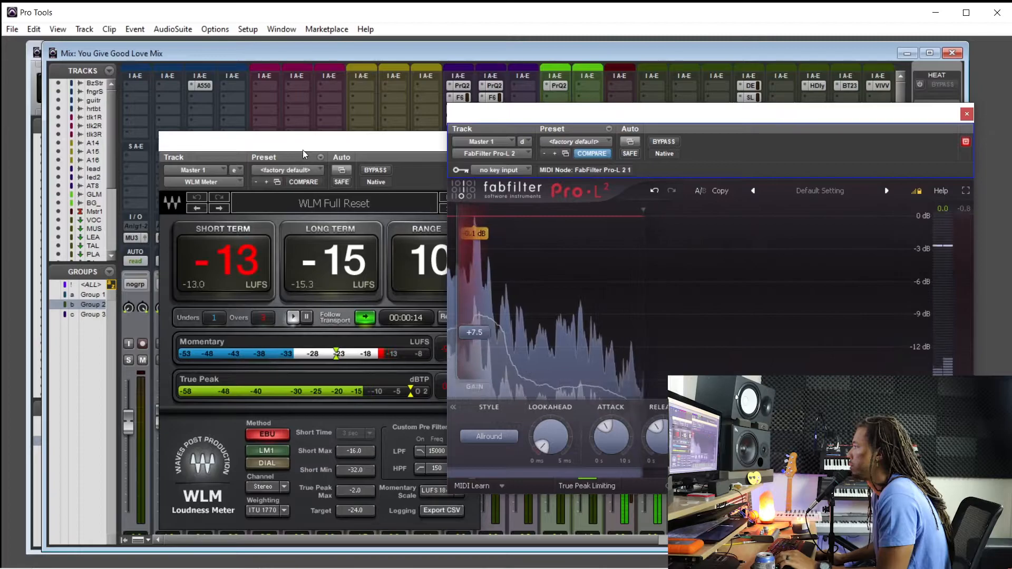
Arrange the meter and limiter windows over the Edit window and play the song from 1:59.629
left_click_drag(312, 149, 229, 125)
key("ctrl+equal")
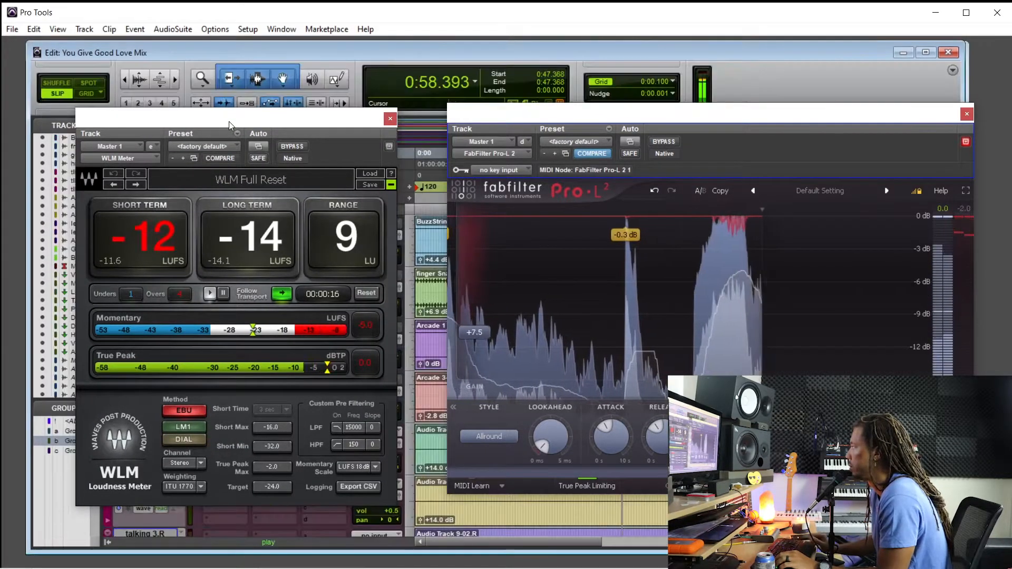
left_click_drag(526, 110, 828, 153)
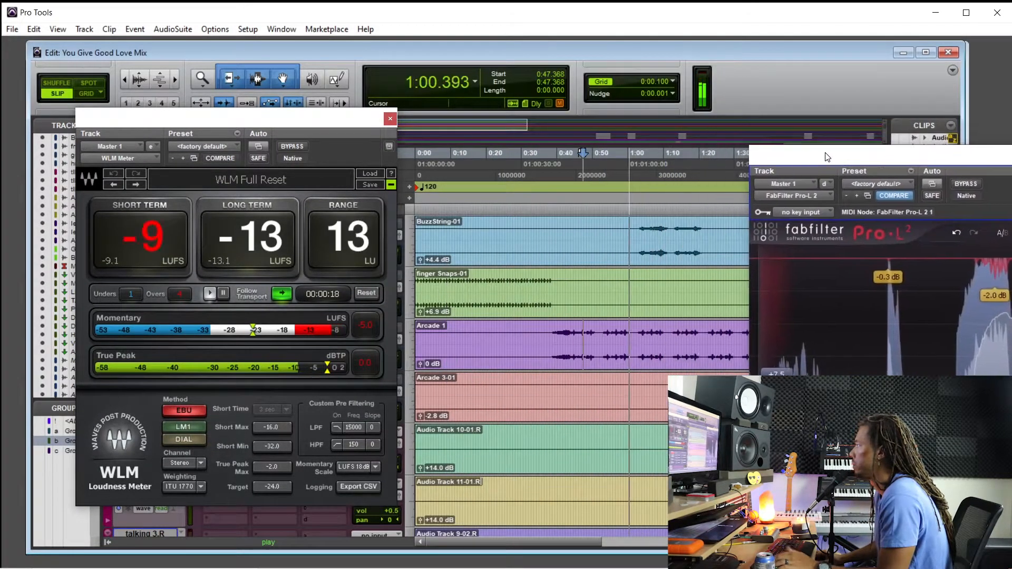
scroll(691, 283, "right", 3)
scroll(685, 290, "left", 2)
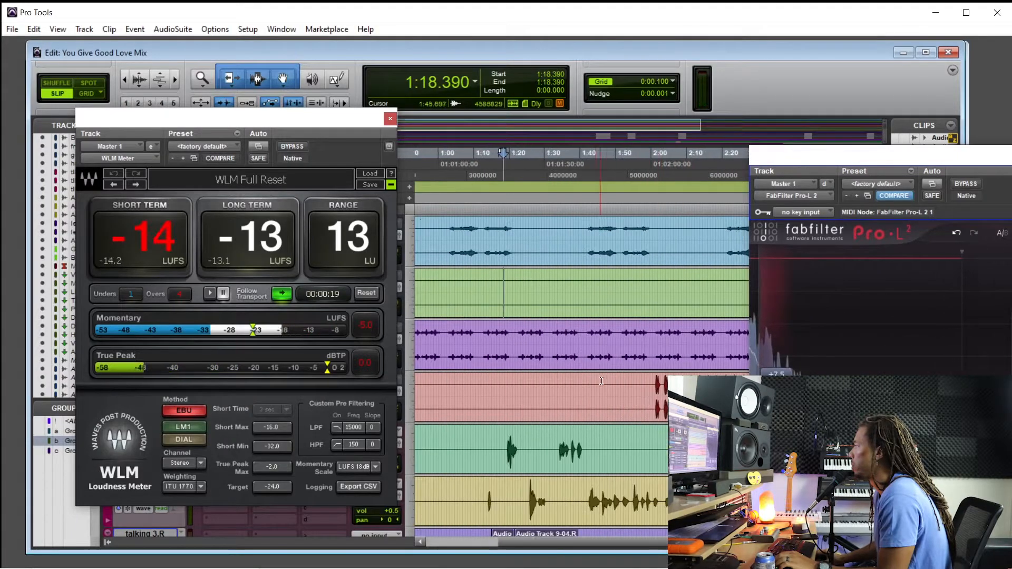
left_click(650, 381)
key("space")
Adjust the Pro-L 2 gain on Master 1 during playback, settling at +5.6 dB, and close the limiter
left_click_drag(797, 164, 613, 156)
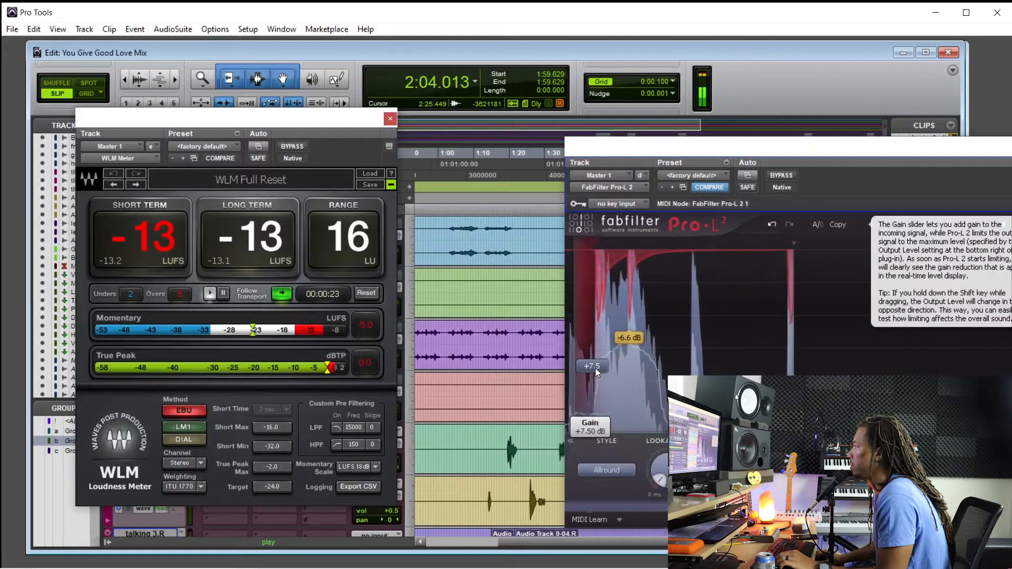
left_click_drag(597, 372, 604, 359)
left_click_drag(682, 152, 579, 153)
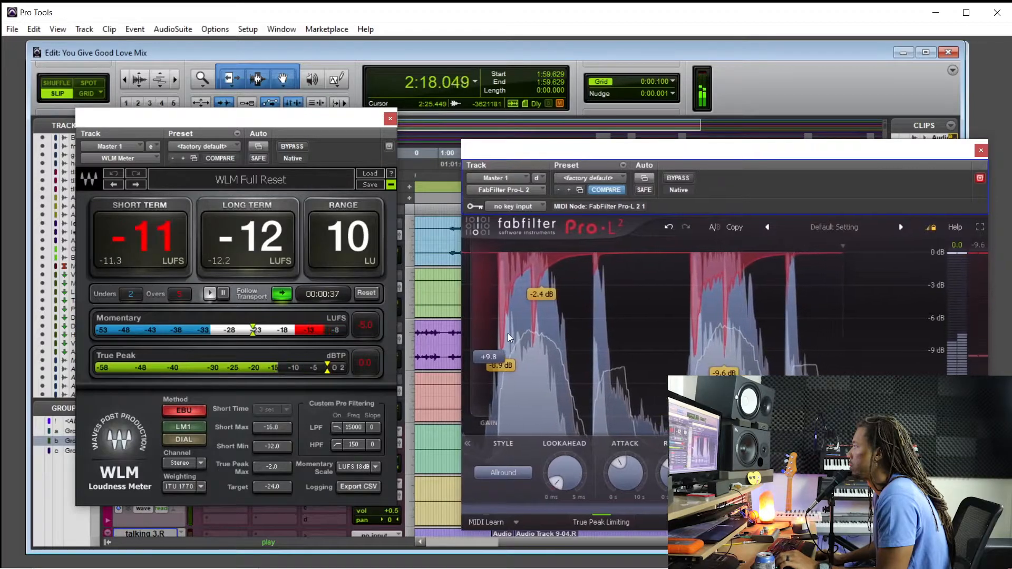
left_click_drag(494, 357, 495, 360)
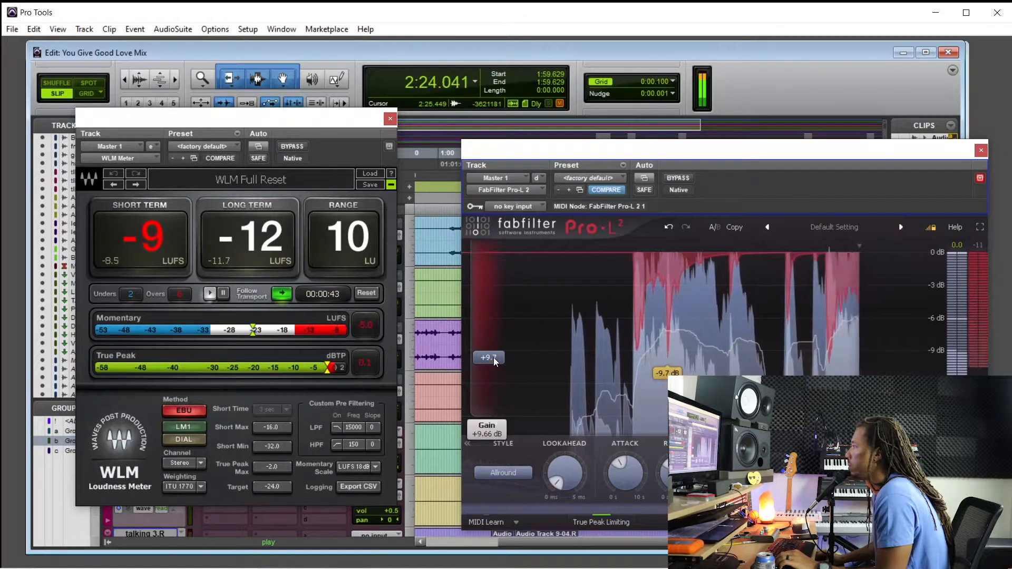
left_click_drag(494, 358, 495, 382)
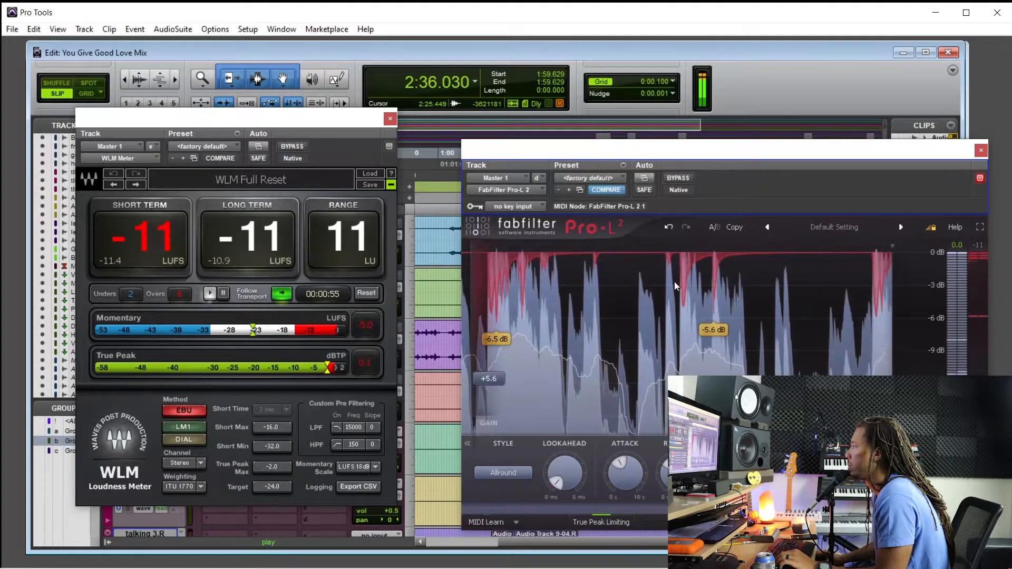
left_click(981, 150)
key("space")
Place the playback position at 2:01.115 where the heart beat part starts and close the WLM Meter window
left_click(749, 153)
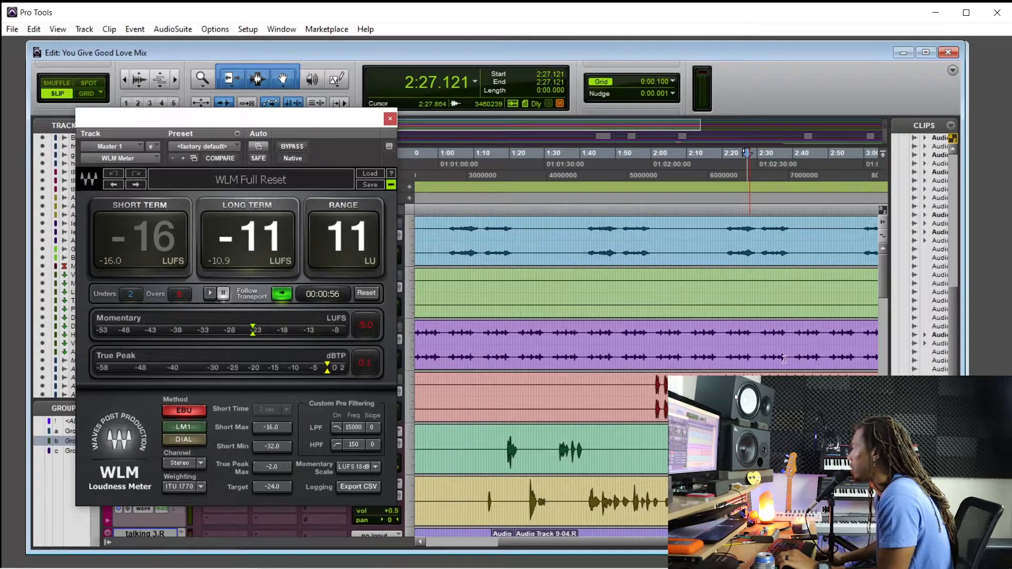
left_click_drag(656, 381, 736, 390)
key("ctrl+z")
scroll(738, 393, "right", 3)
left_click_drag(557, 382, 624, 381)
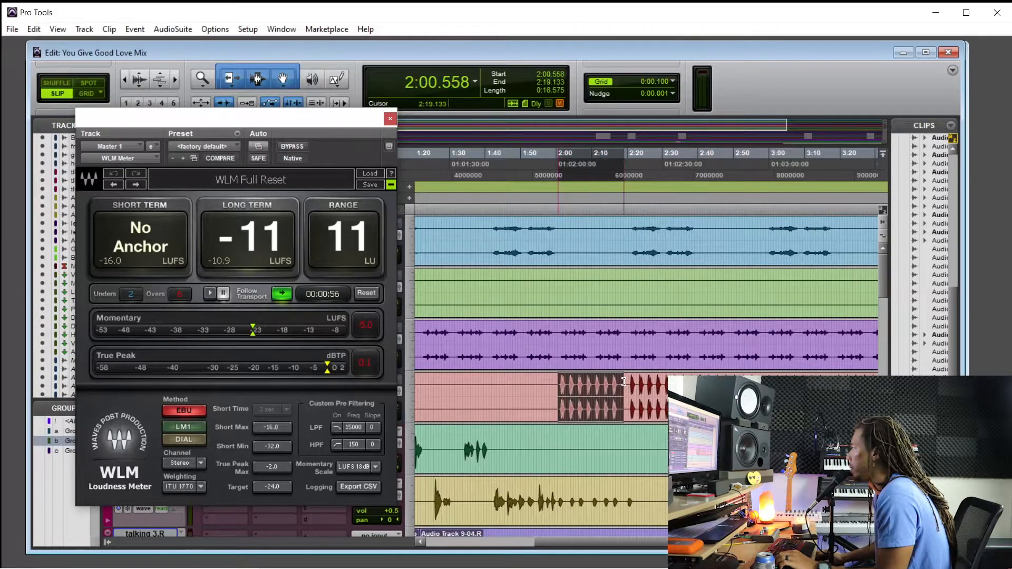
left_click(615, 381)
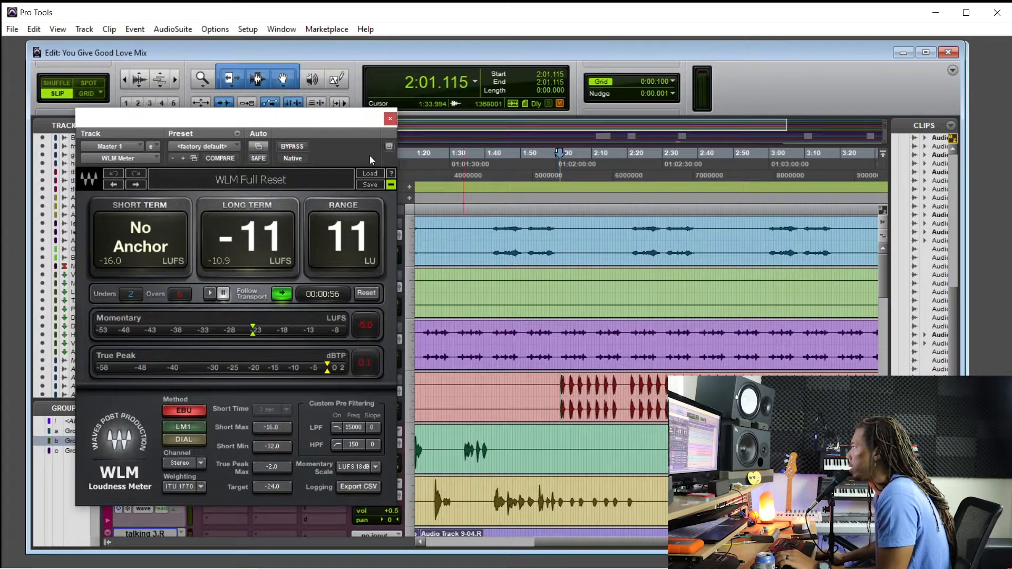
left_click(391, 119)
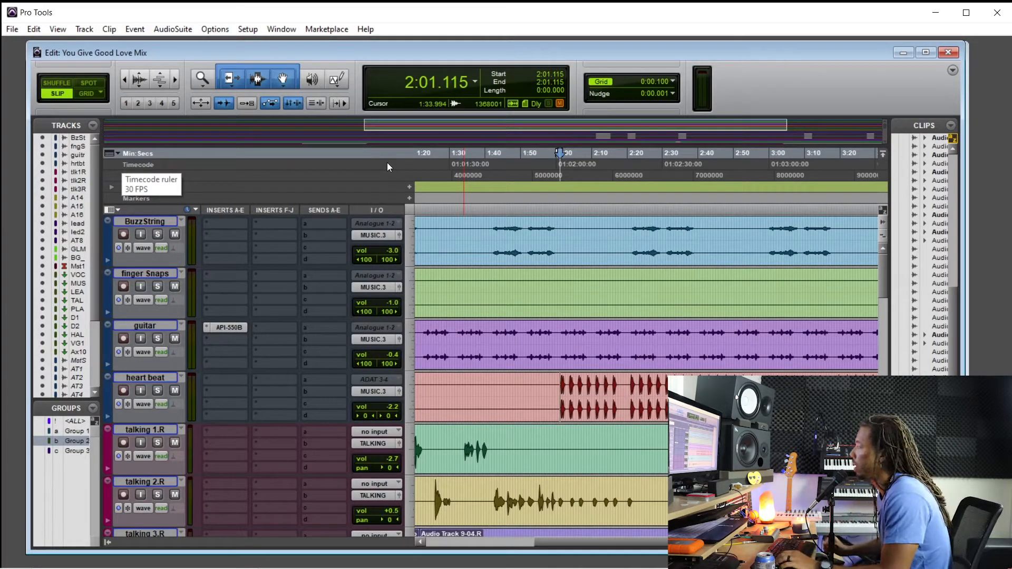
Play the song and raise the BuzzString track's volume to -2.3 dB
key("space")
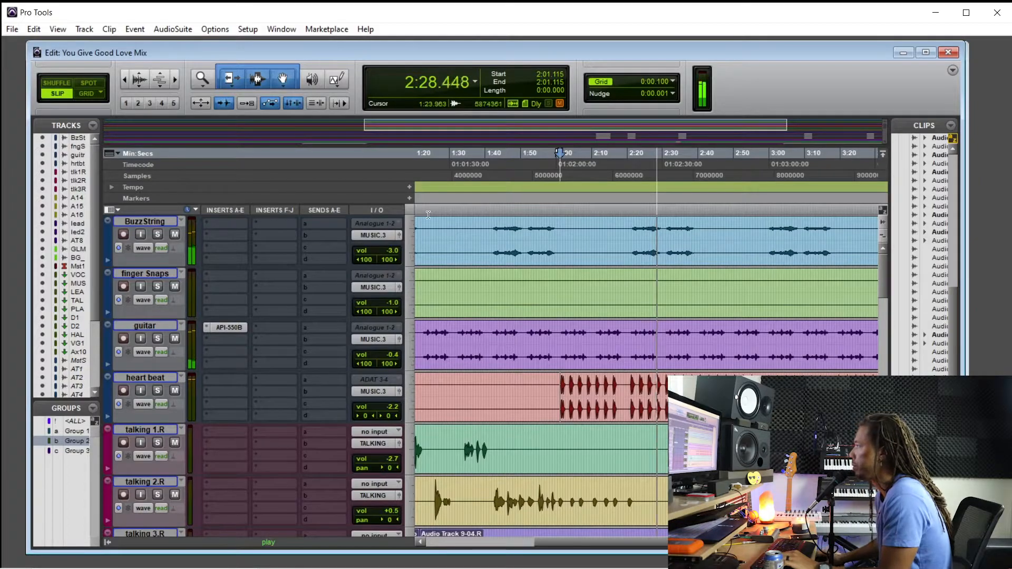
left_click(385, 253)
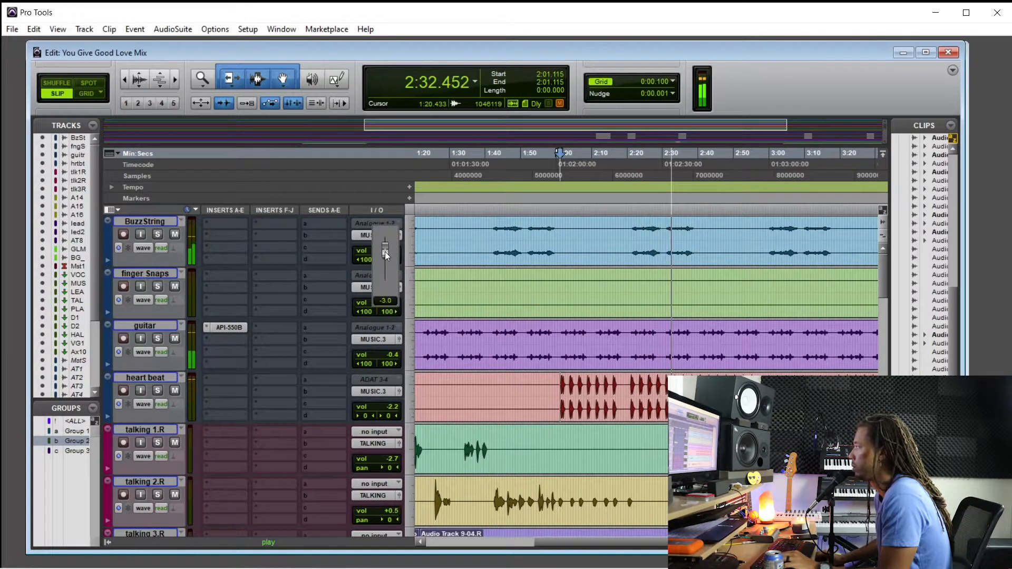
left_click_drag(385, 252, 387, 244)
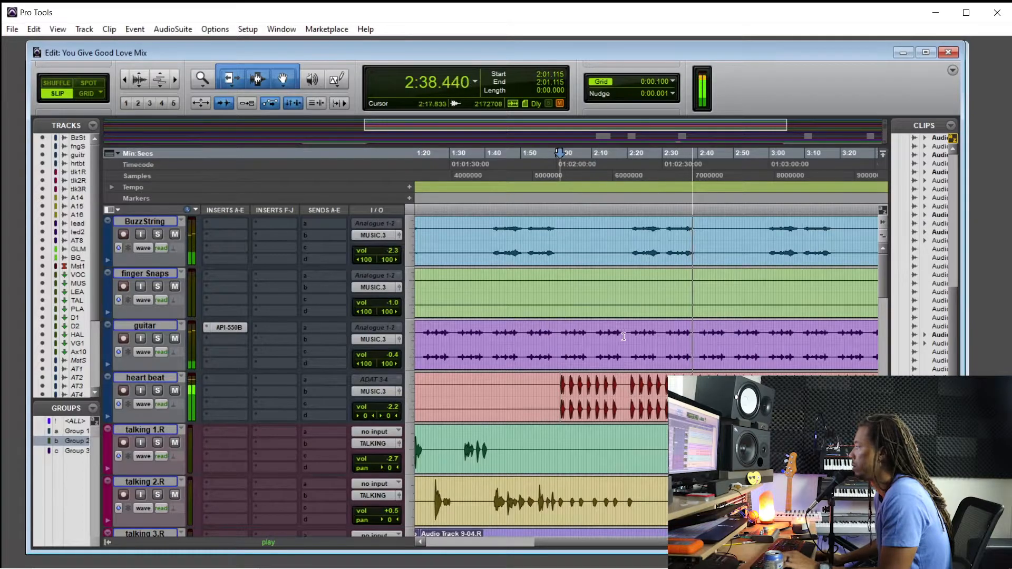
Split the Audio Track 8 clip at 2:39.010, just before its last two ad libs
scroll(637, 333, "down", 3)
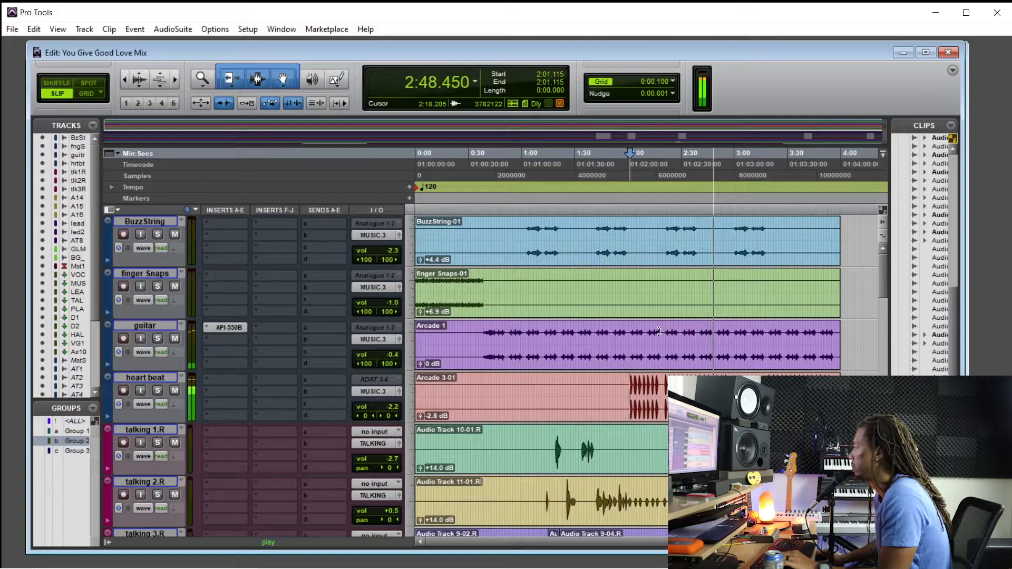
scroll(659, 331, "down", 4)
scroll(655, 349, "down", 5)
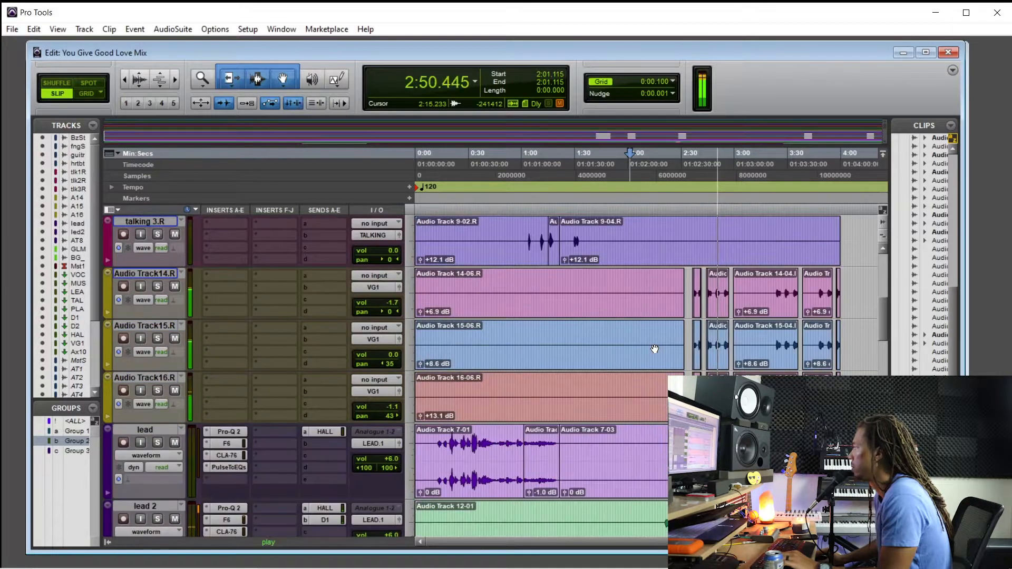
scroll(655, 342, "down", 1)
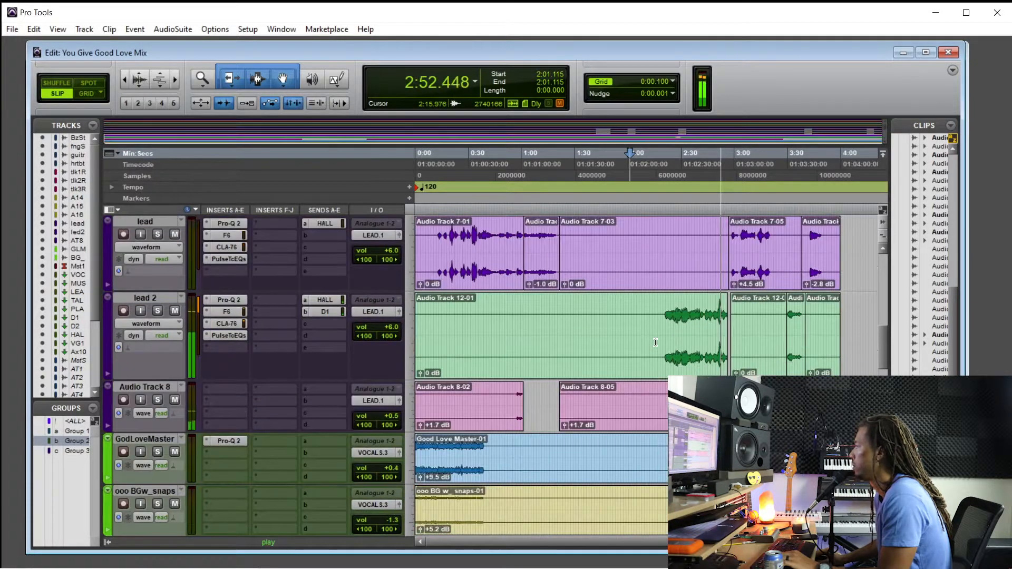
scroll(658, 345, "down", 1)
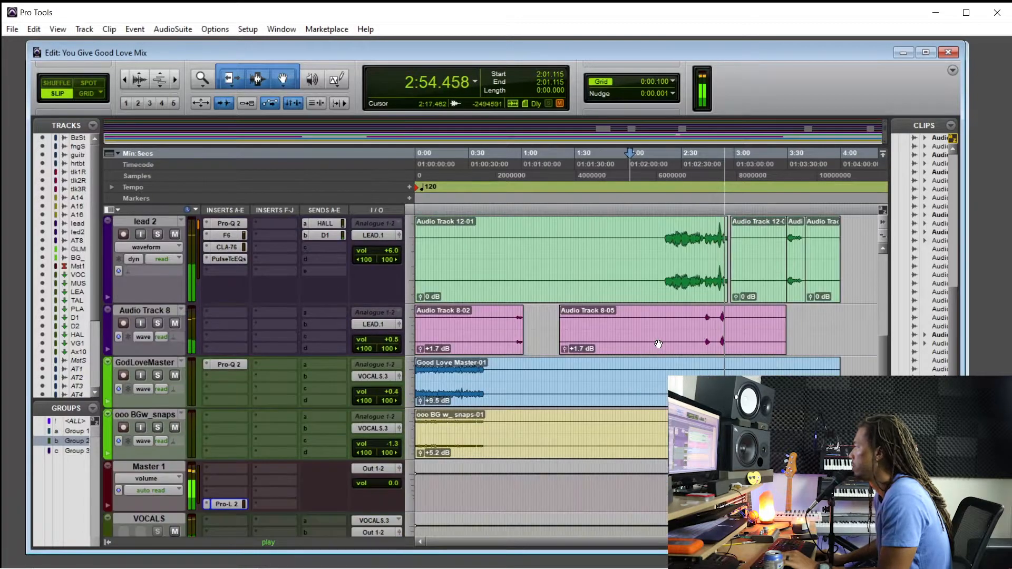
left_click(720, 323)
key("ctrl+]")
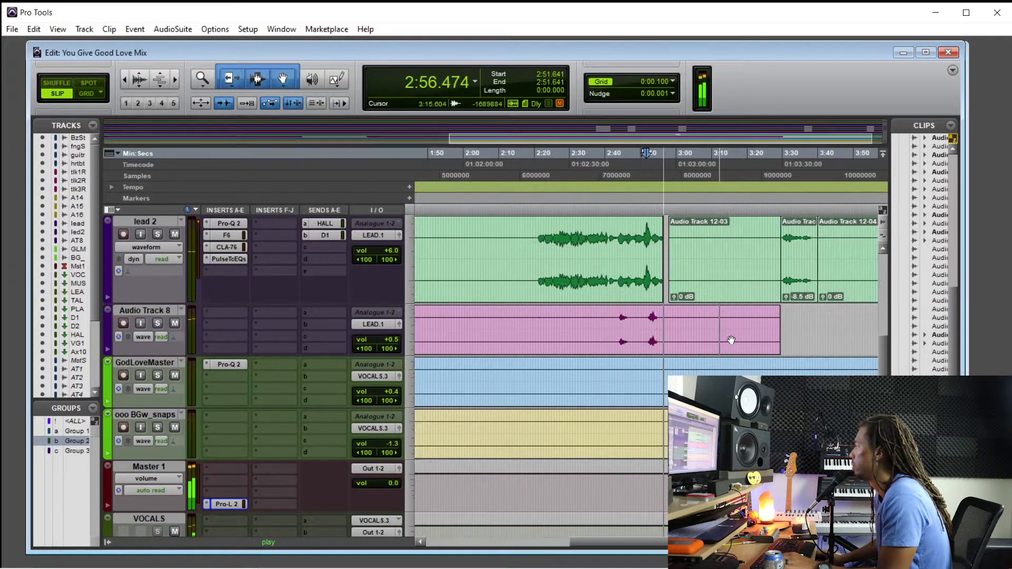
key("ctrl+[")
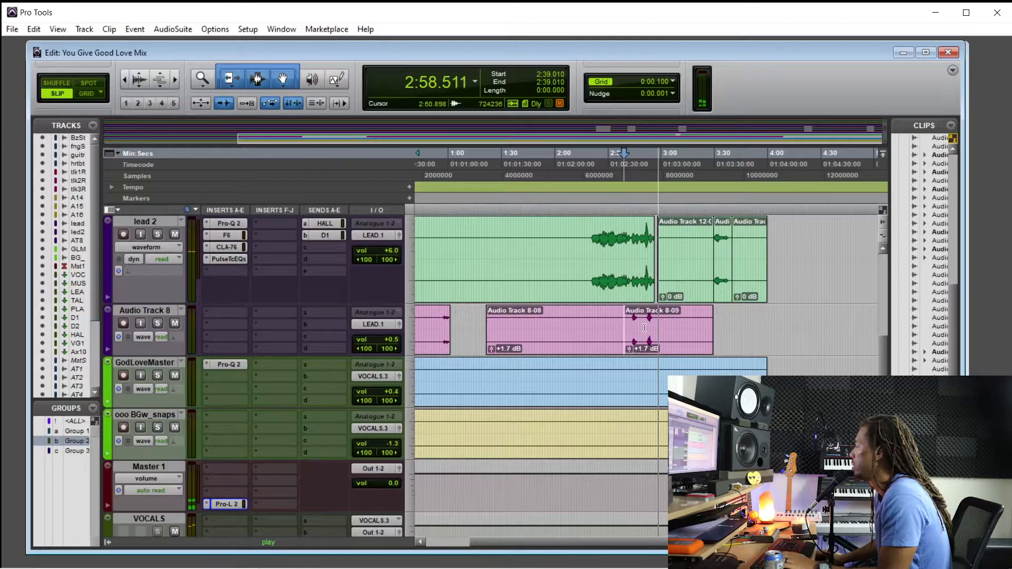
Raise the clip gain of the split ad-lib clip on Audio Track 8 to +2.6 dB and audition it
left_click(649, 325)
key("ctrl+]")
key("ctrl+]")
key("ctrl+]")
left_click(661, 315)
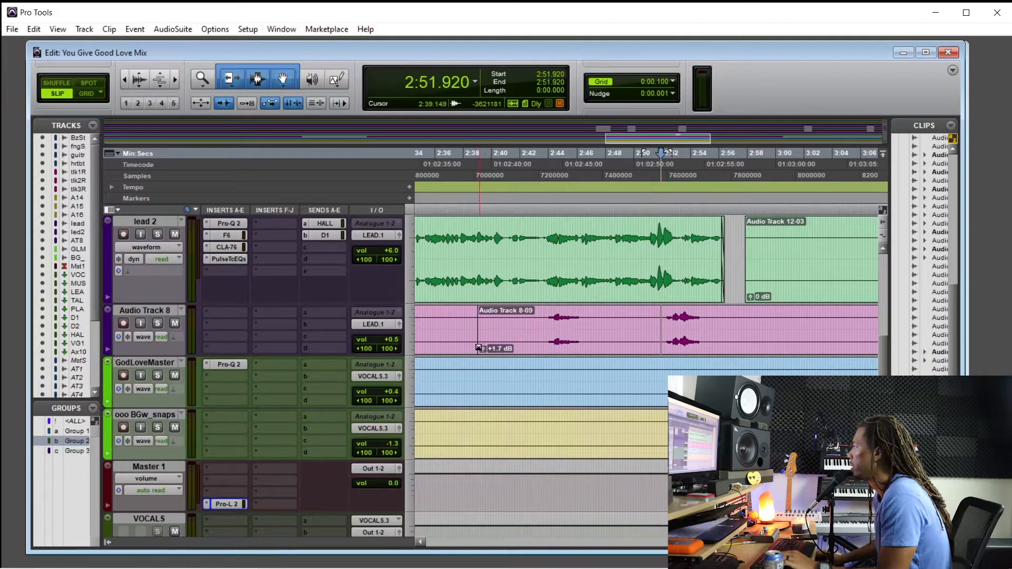
key("space")
left_click_drag(481, 350, 483, 351)
key("space")
left_click(664, 318)
key("space")
Delete the silent end of the Audio Track 8 clip after the last ad lib
left_click(729, 330)
key("ctrl+[")
key("ctrl+[")
key("ctrl+[")
left_click_drag(727, 324, 667, 323)
key("Delete")
left_click(689, 324)
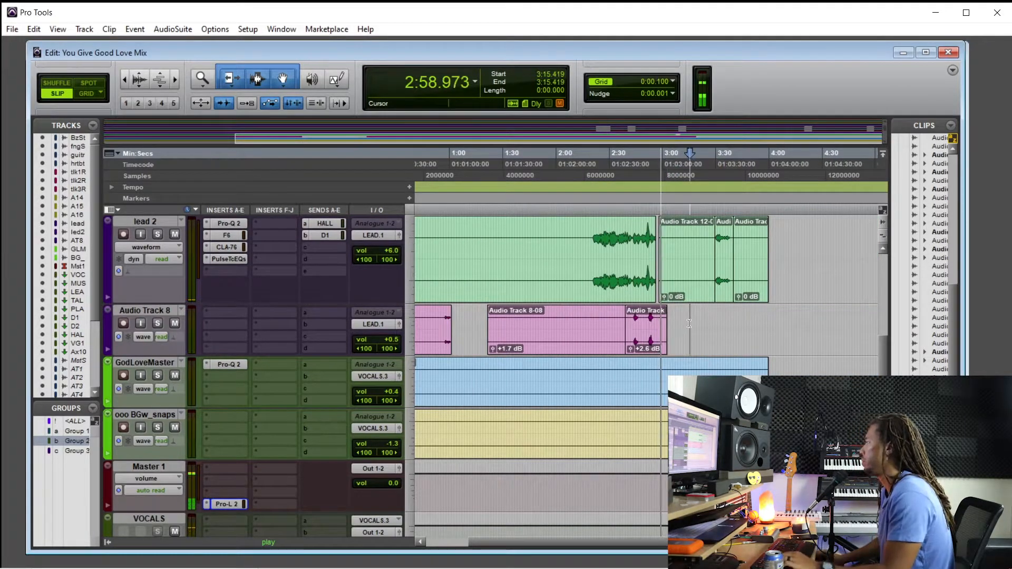
Stop playback and add the multichannel PuigChild 670 compressor to the first insert of the VOCALS aux track
scroll(582, 381, "down", 3)
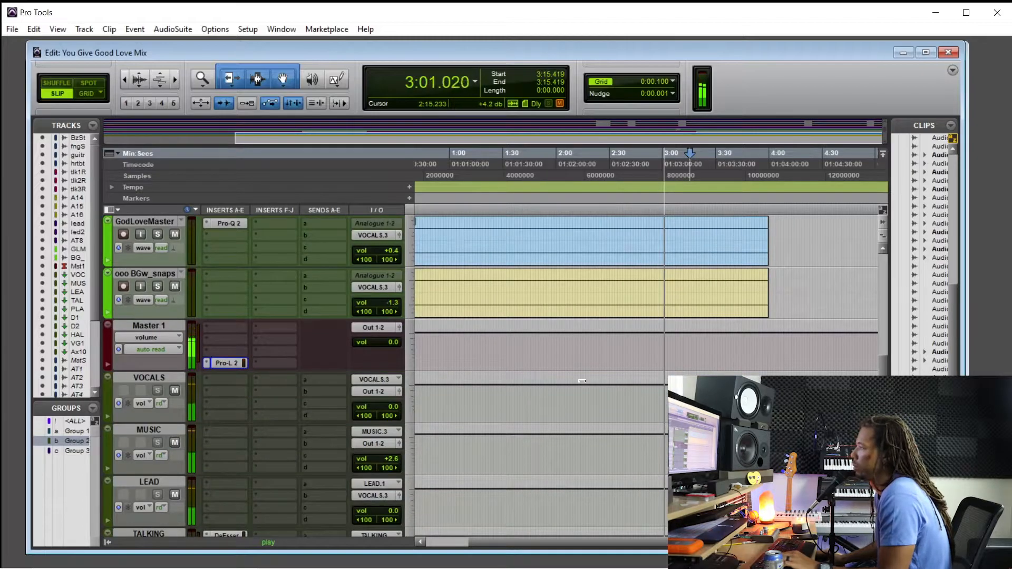
scroll(582, 381, "down", 3)
scroll(625, 374, "up", 3)
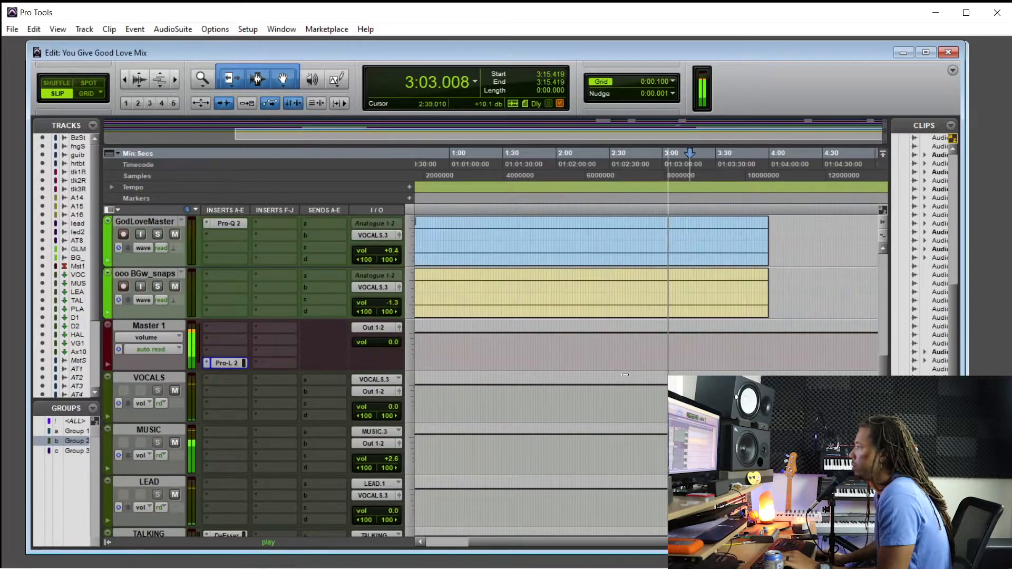
scroll(626, 374, "up", 1)
scroll(520, 425, "up", 3)
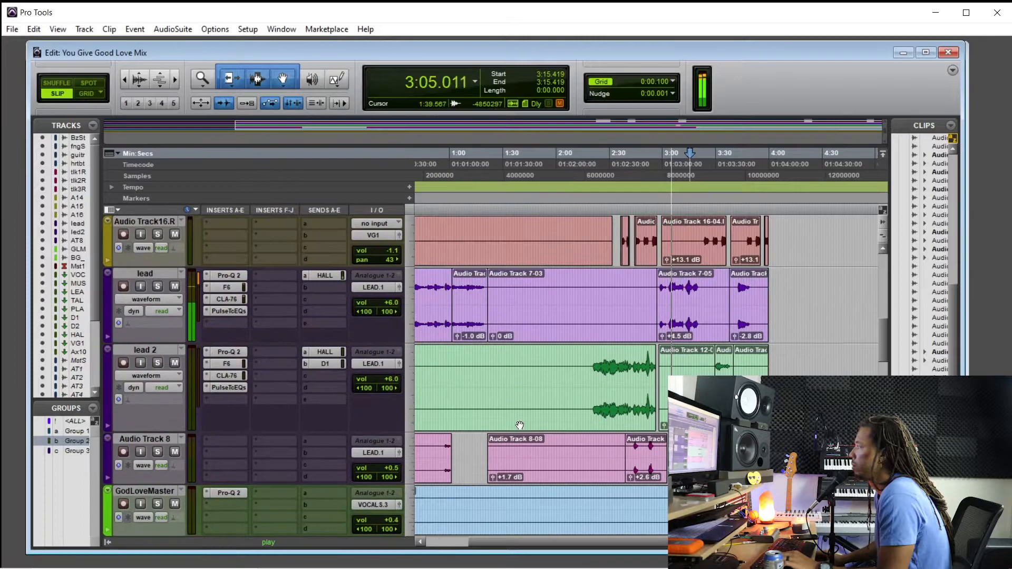
scroll(520, 425, "up", 2)
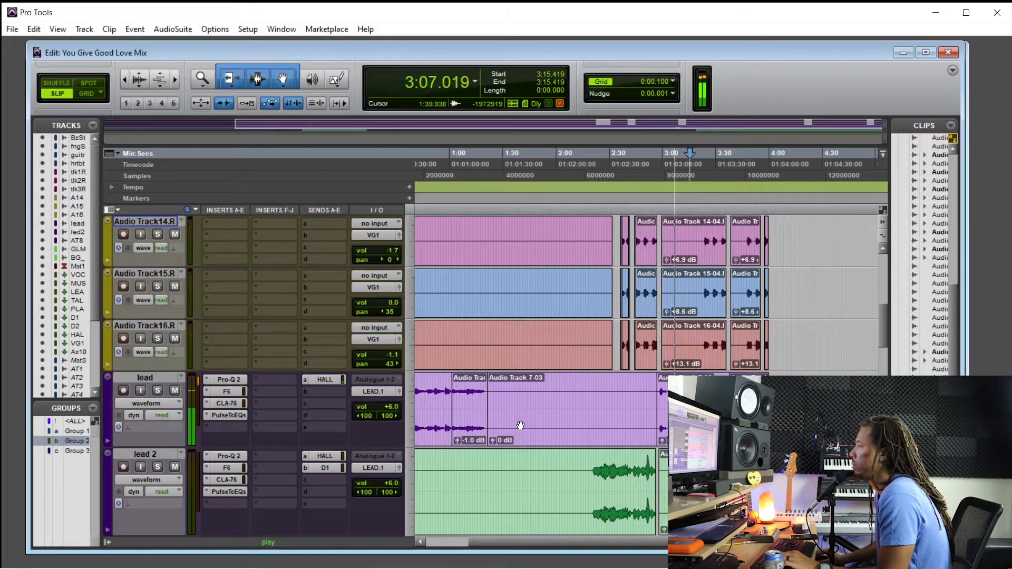
scroll(520, 425, "down", 6)
key("space")
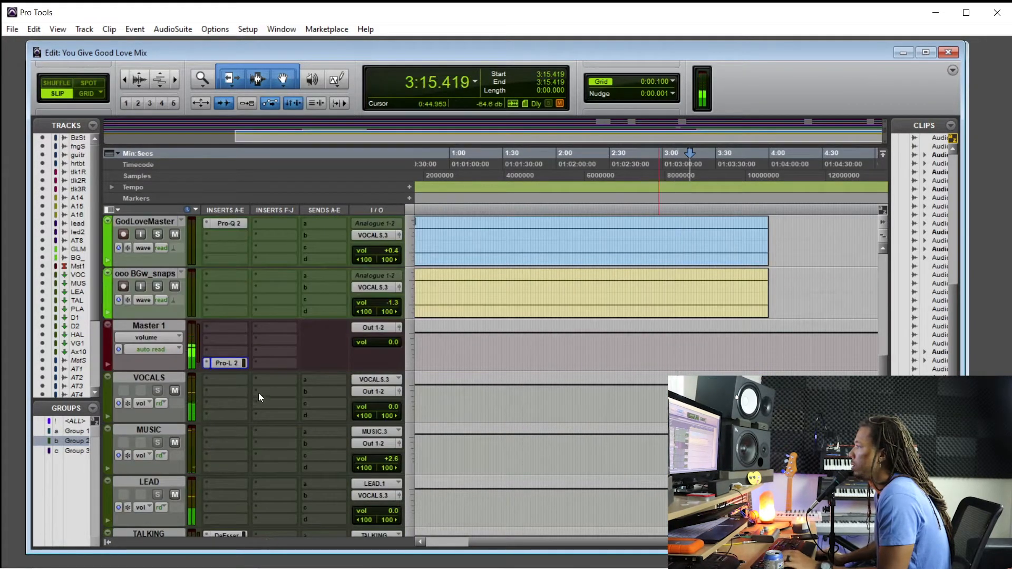
left_click(220, 379)
mouse_move(292, 400)
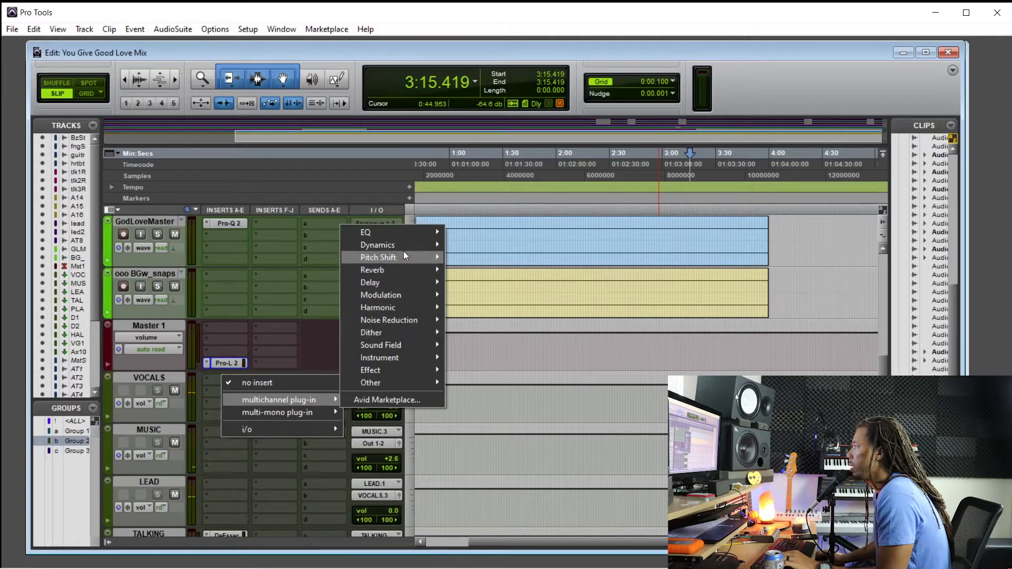
mouse_move(403, 246)
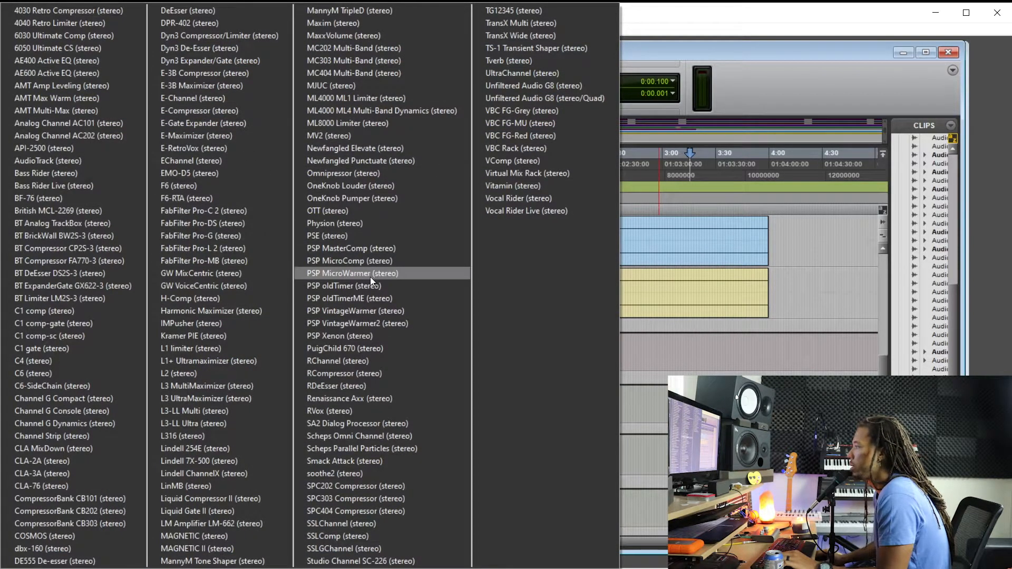
left_click(371, 347)
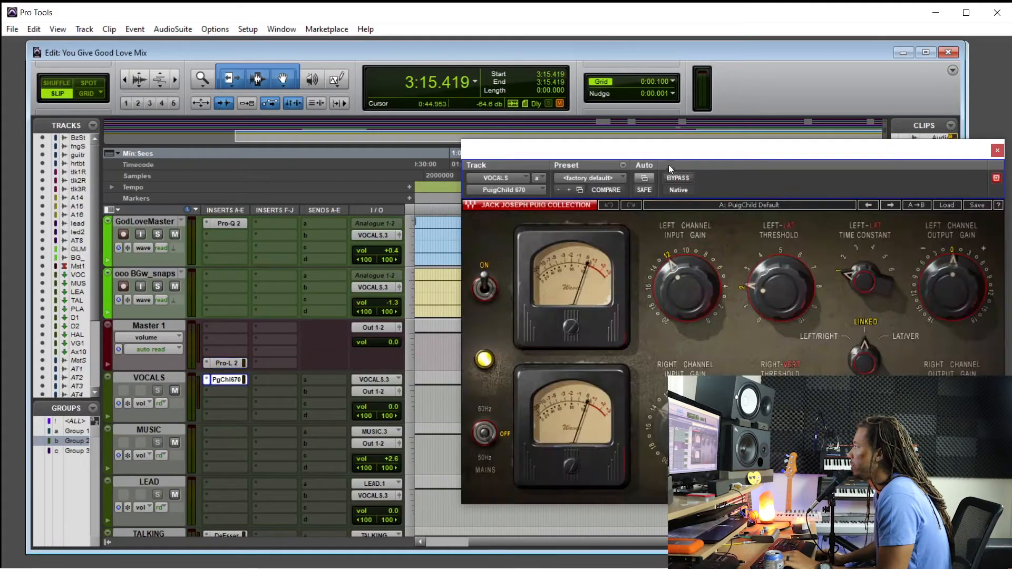
Turn the PuigChild 670 threshold down to its minimum and play the song from 2:20.434
left_click_drag(669, 166, 547, 180)
left_click_drag(648, 303, 649, 337)
left_click_drag(550, 170, 832, 181)
scroll(556, 300, "up", 5)
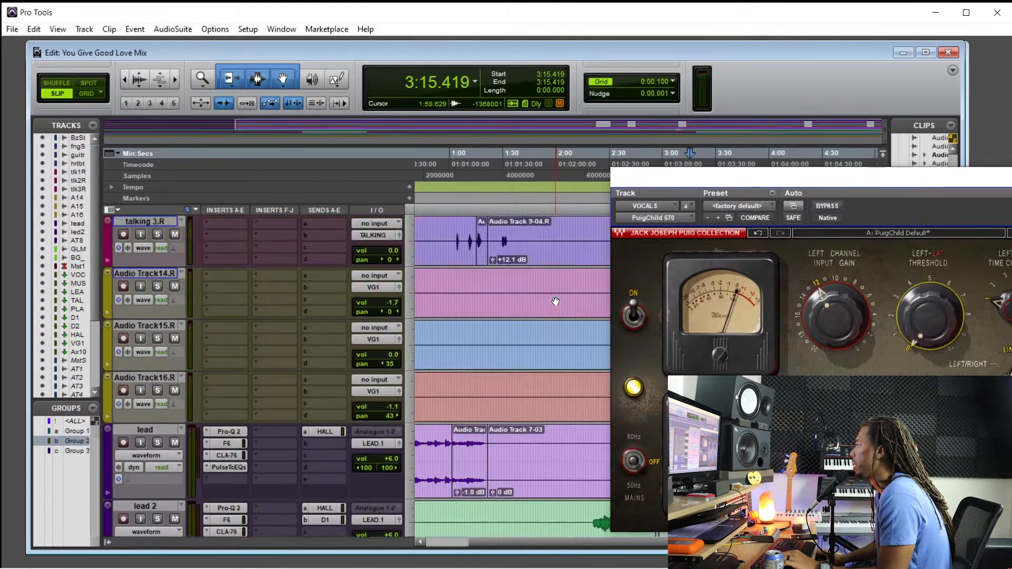
left_click(592, 364)
left_click_drag(759, 180, 526, 161)
key("space")
Compare the PuigChild 670 bypassed and active, then set its output gain to -0.4 dB and close it
left_click(598, 188)
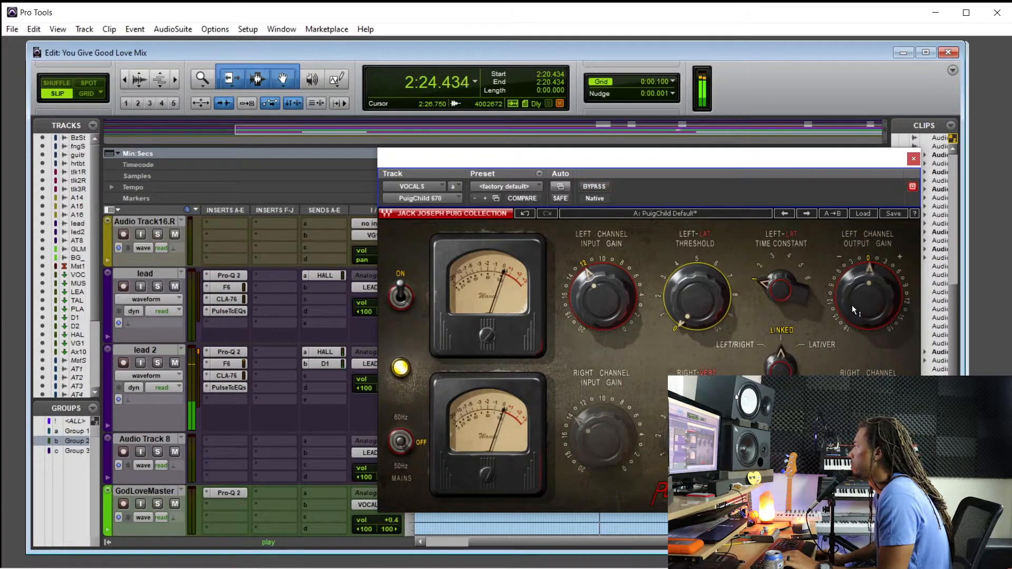
left_click(597, 187)
left_click_drag(867, 296, 868, 298)
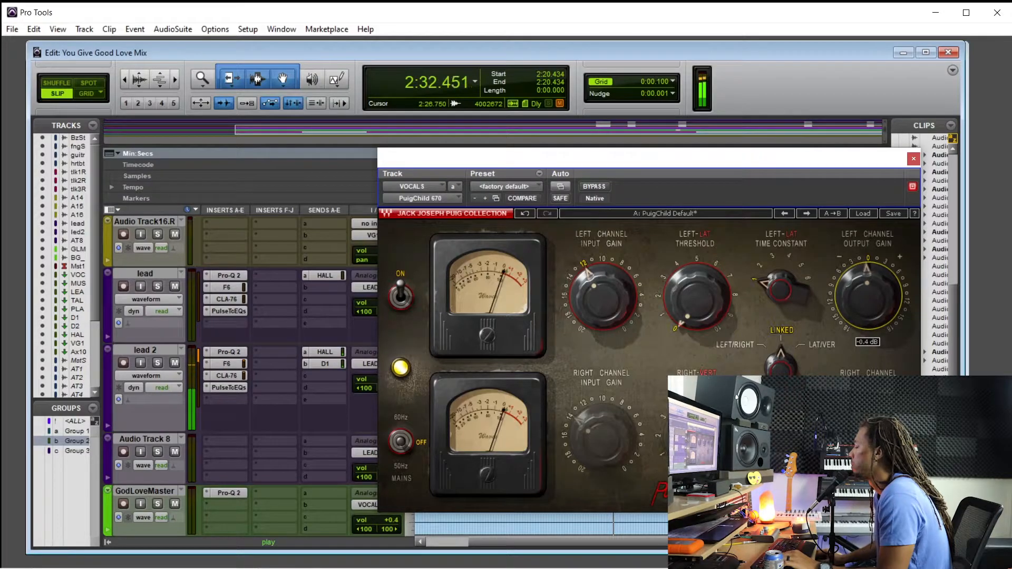
left_click(913, 158)
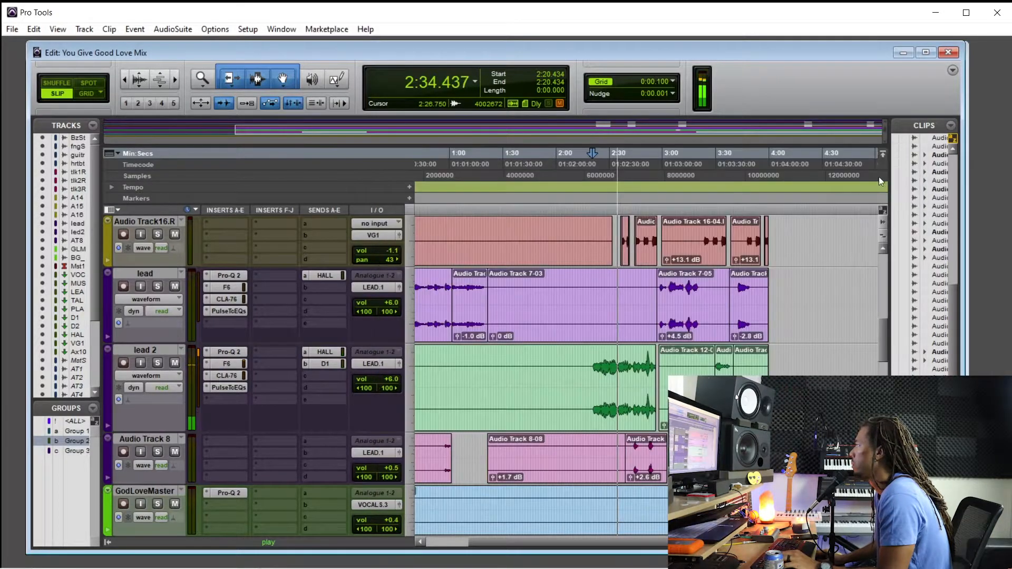
Stop playback, add the multichannel Virtual Tape Machines plug-in to the first insert of Master 1, and reposition its window
scroll(537, 336, "down", 5)
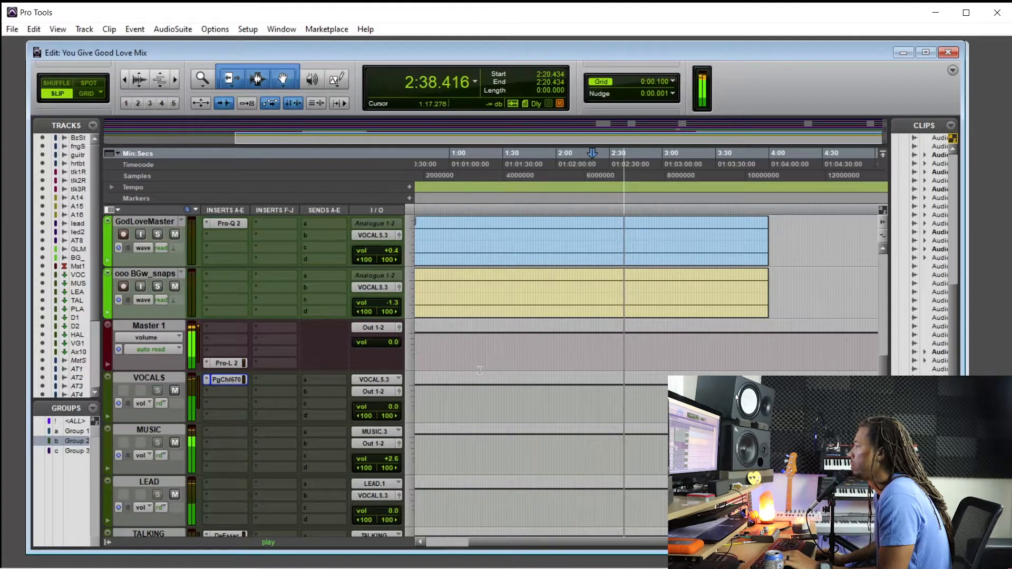
scroll(482, 369, "down", 1)
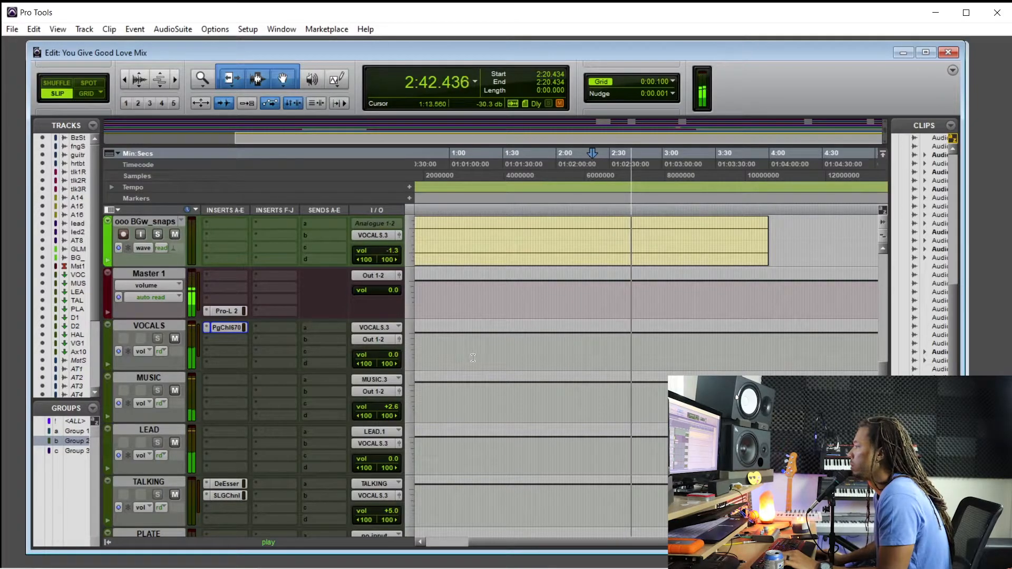
scroll(473, 358, "up", 1)
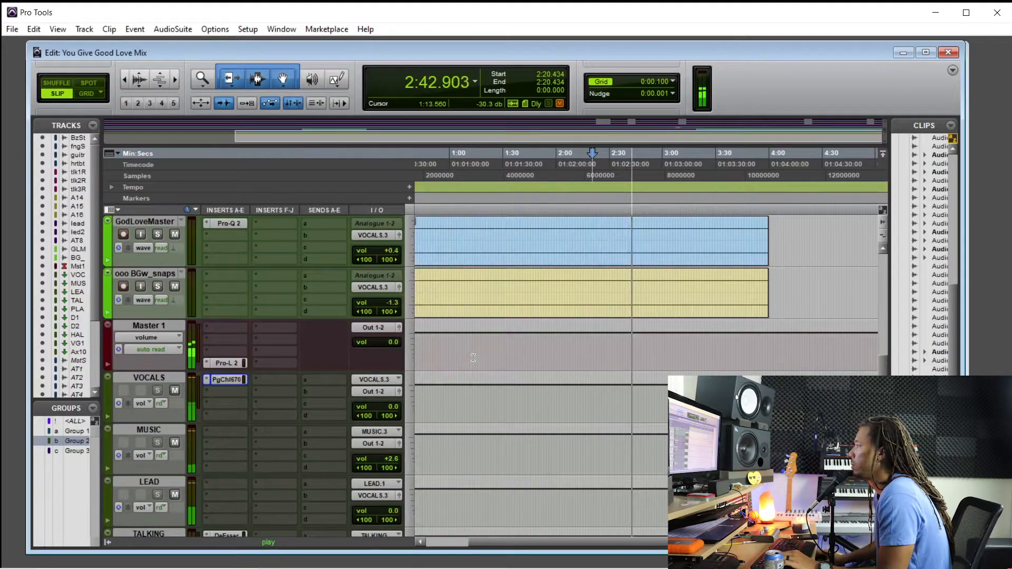
left_click(212, 327)
left_click(166, 327)
key("space")
left_click(222, 328)
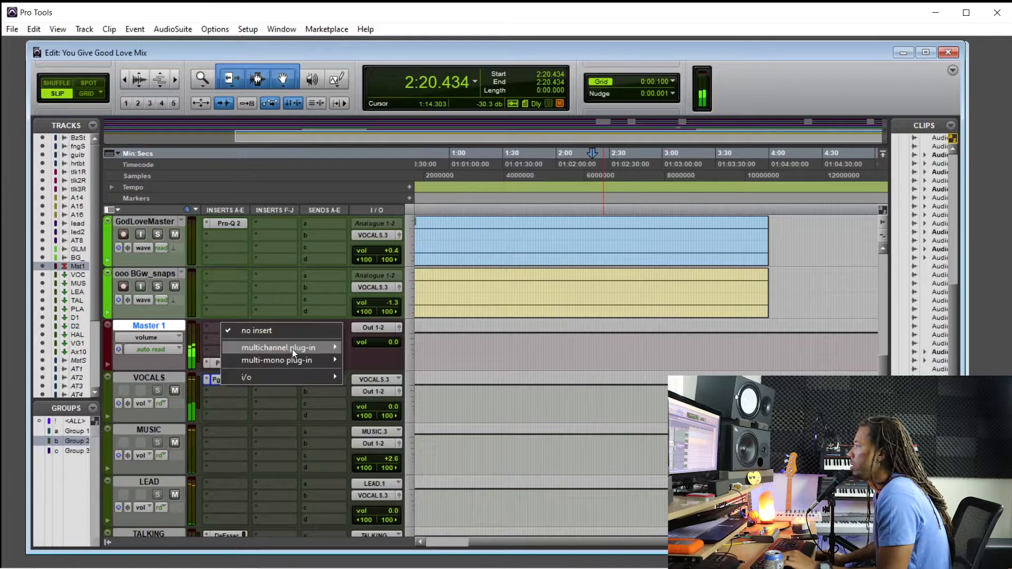
mouse_move(293, 349)
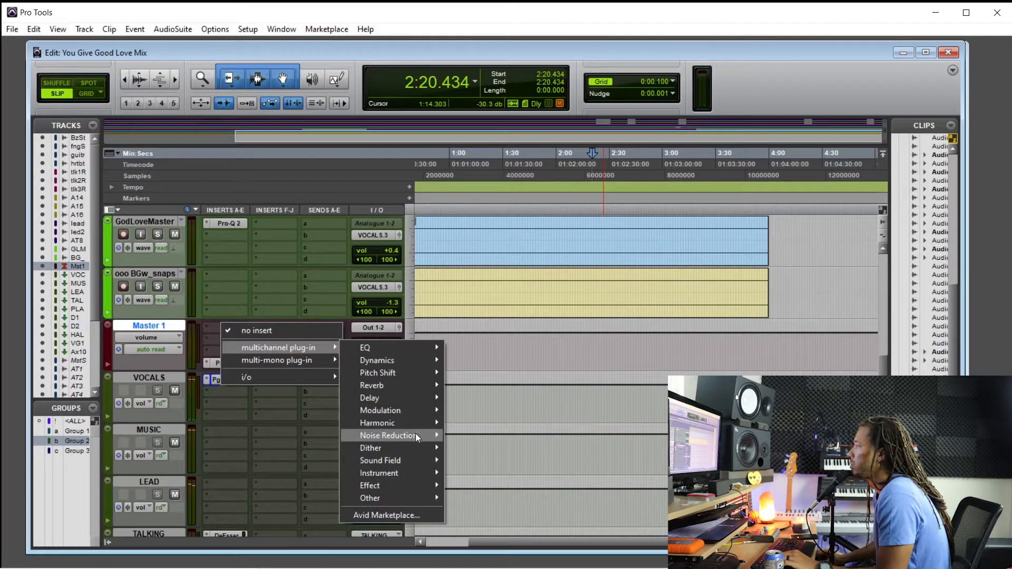
mouse_move(421, 423)
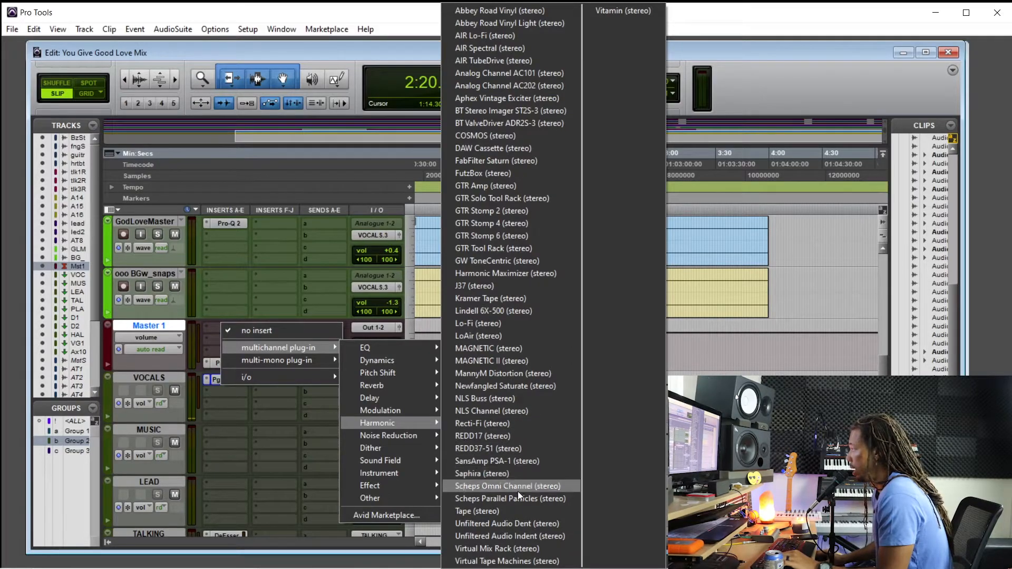
left_click(503, 561)
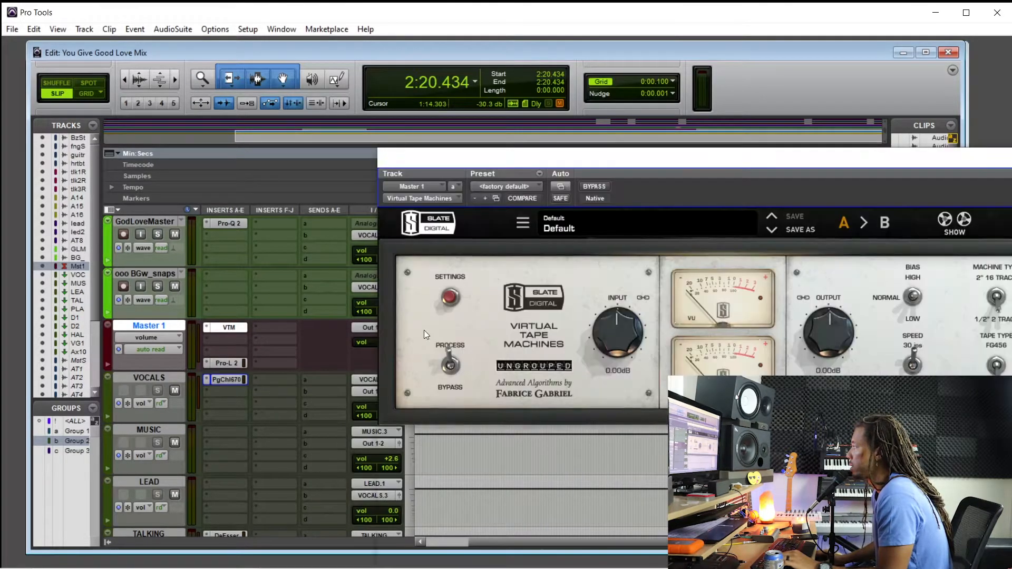
left_click_drag(603, 163, 482, 116)
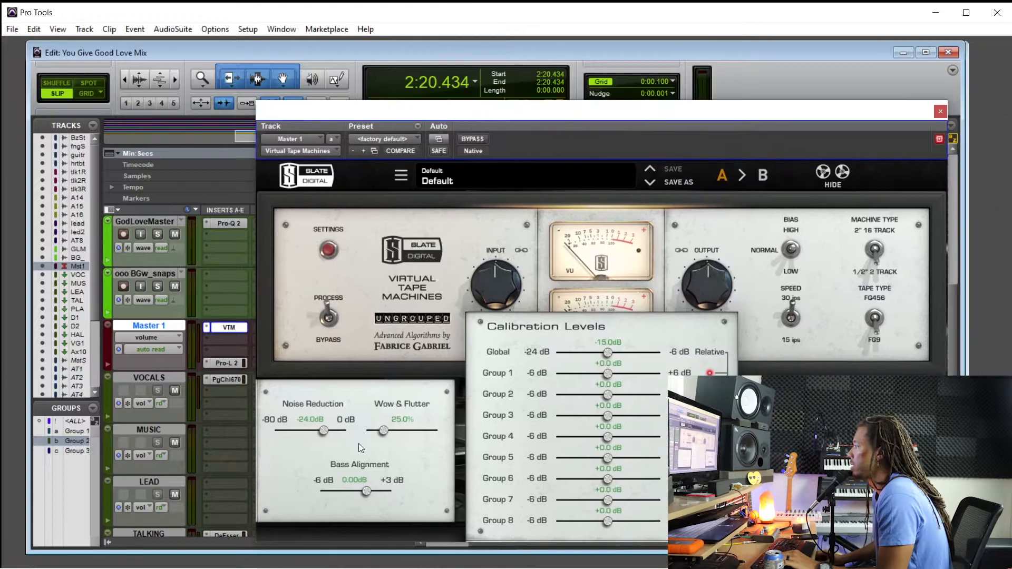
Set the Virtual Tape Machines noise reduction to -80 dB and bass alignment to about -1.58 dB, then lower the input to -18.0 dB
left_click_drag(366, 492, 357, 495)
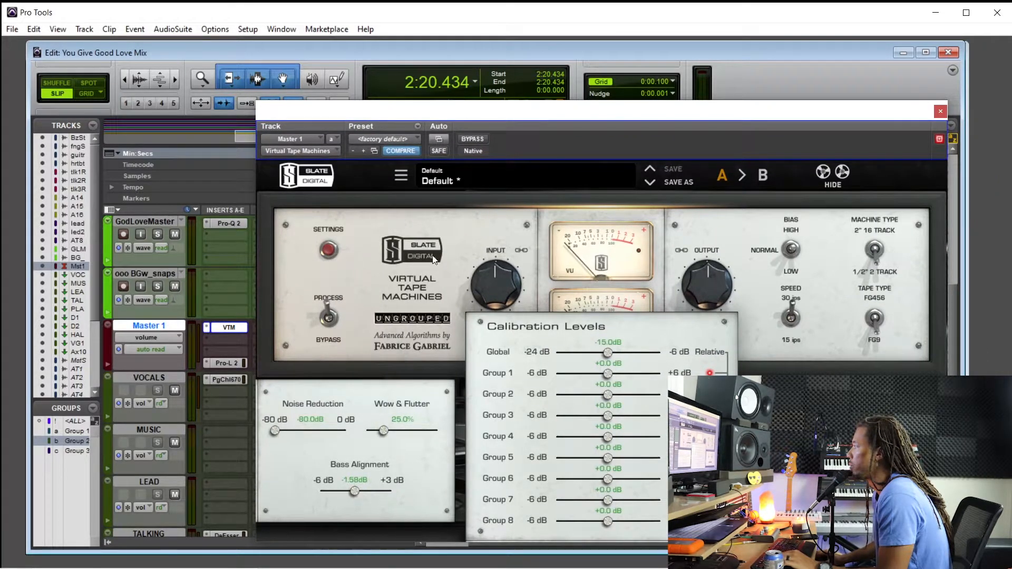
left_click(319, 251)
left_click_drag(488, 306, 499, 271)
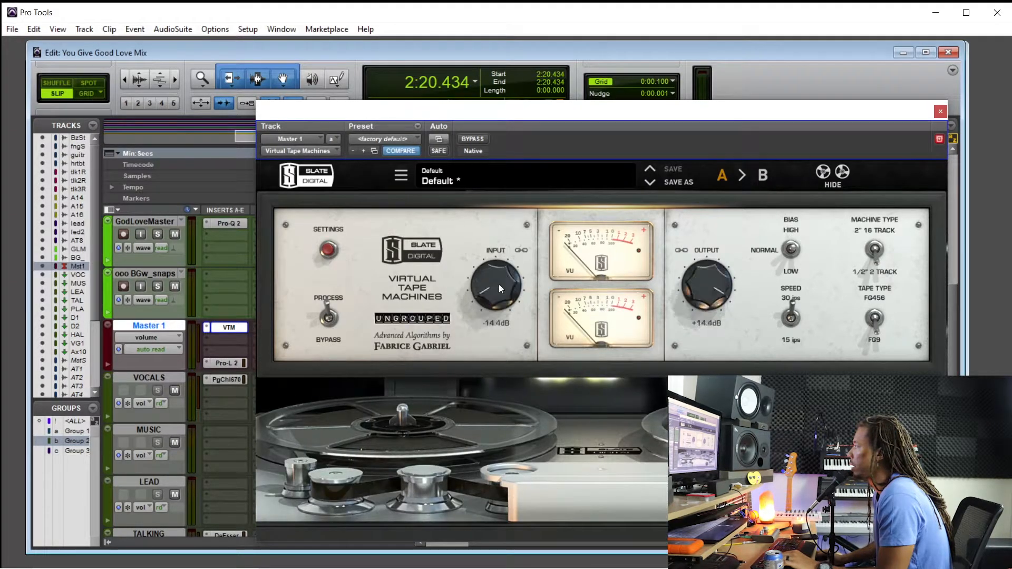
Play the song from 2:20.434 and compare the Virtual Tape Machines plug-in bypassed and active
left_click(474, 138)
left_click_drag(502, 111, 483, 172)
key("space")
left_click(481, 190)
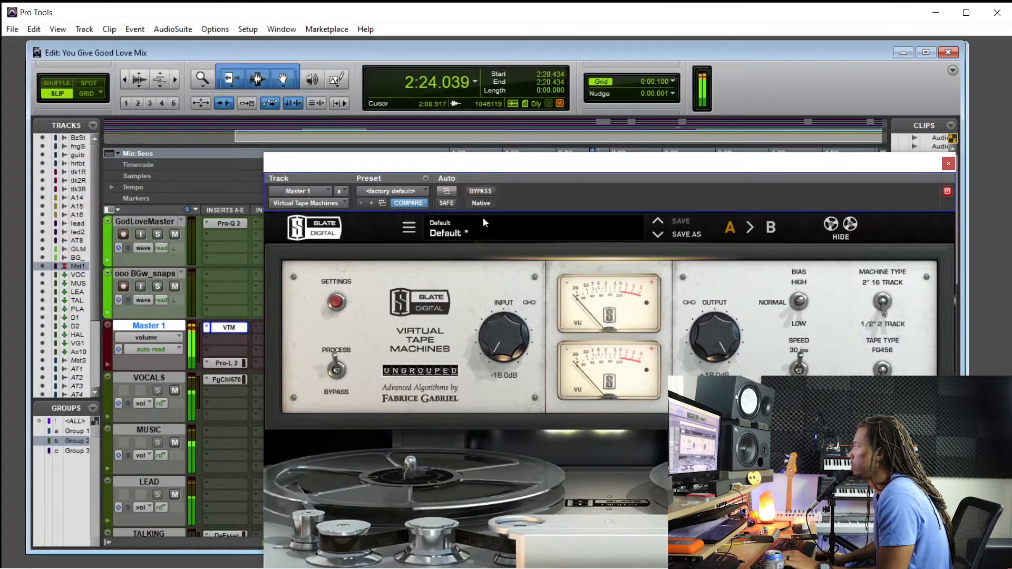
Adjust the tape input during playback, comparing bypassed and active along the way, and settle it at -10.4 dB
scroll(505, 340, "up", 4)
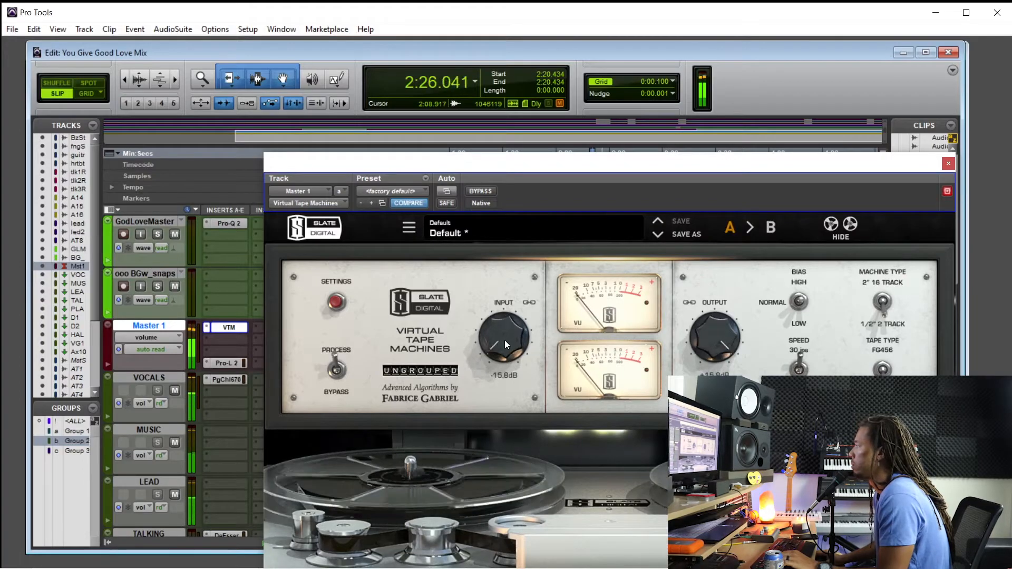
scroll(498, 340, "down", 1)
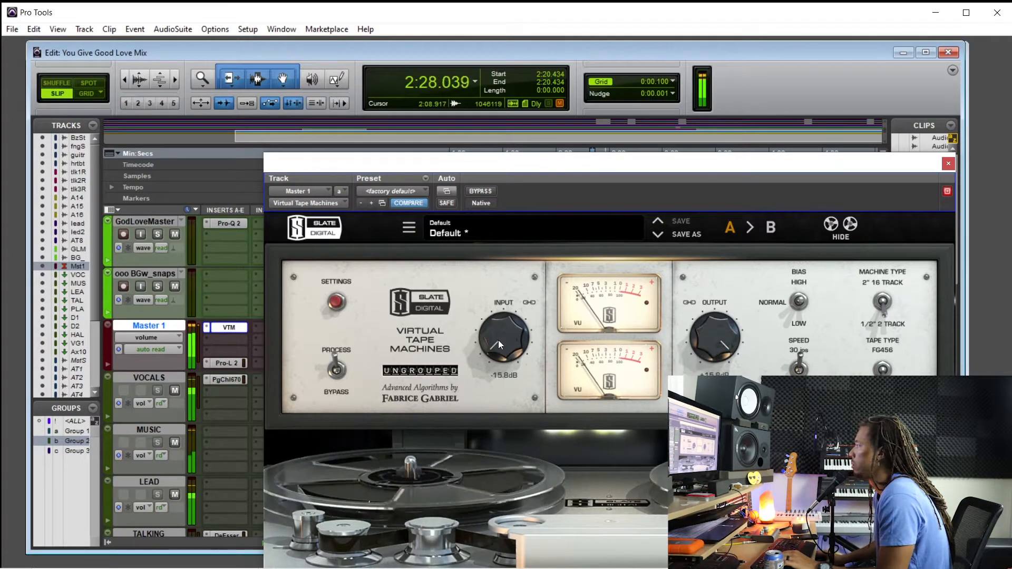
scroll(498, 340, "down", 1)
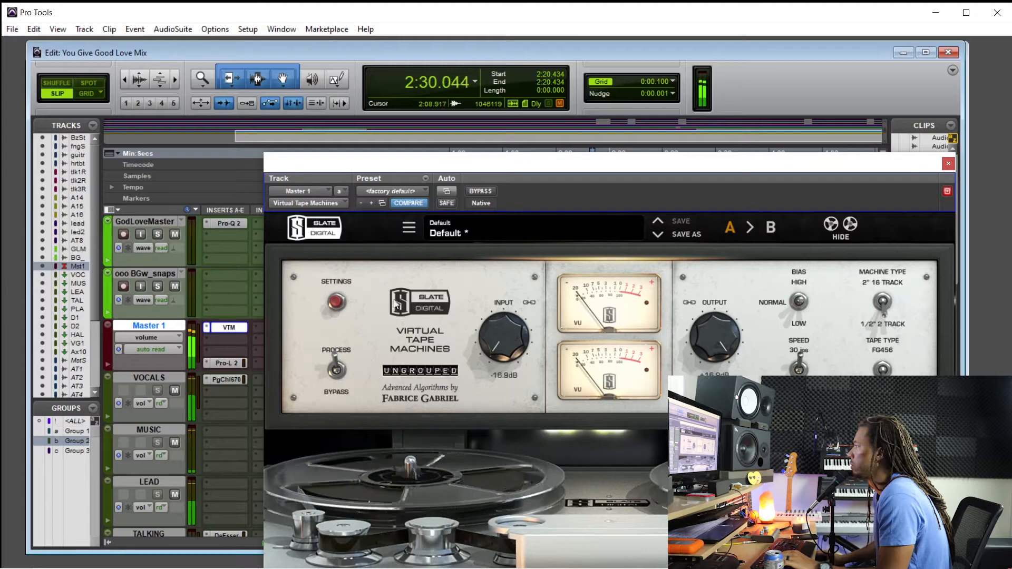
left_click(488, 192)
left_click(483, 192)
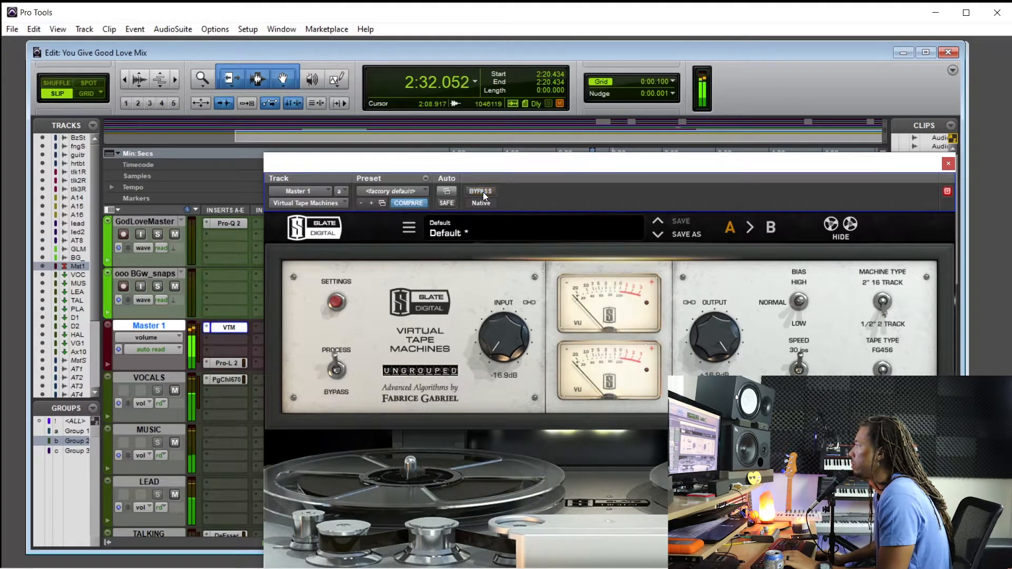
scroll(505, 333, "down", 1)
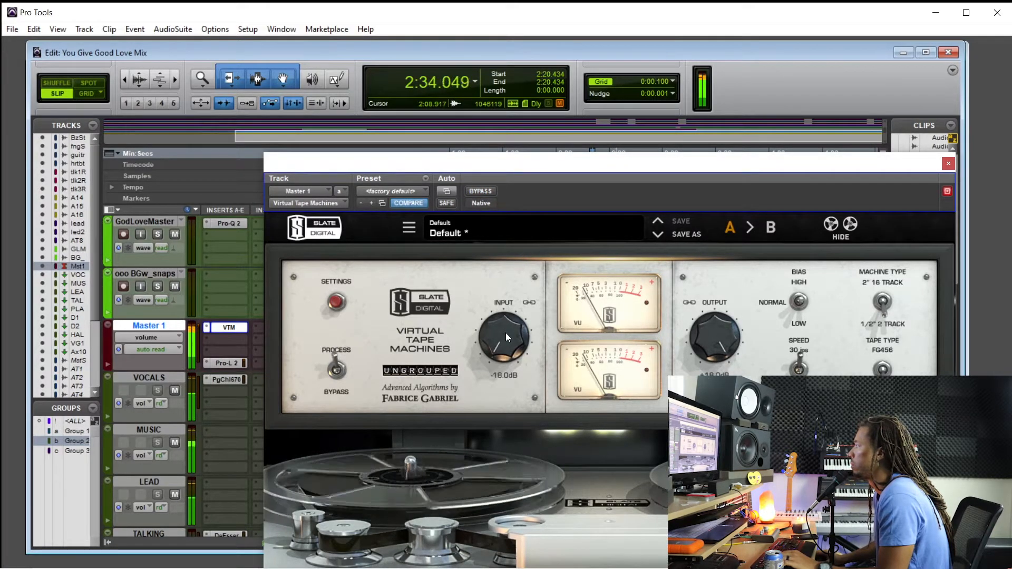
scroll(505, 343, "up", 2)
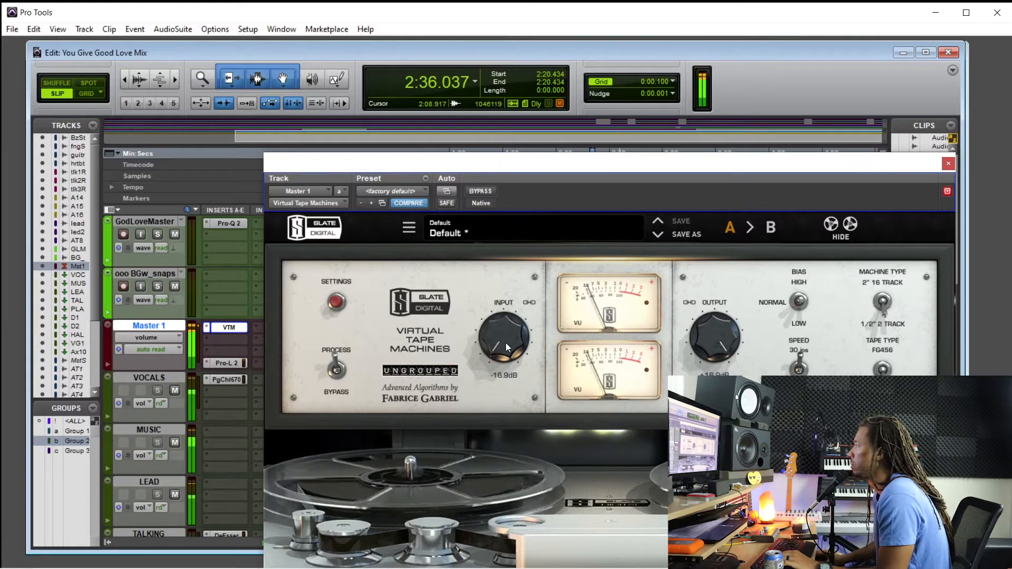
scroll(505, 343, "up", 4)
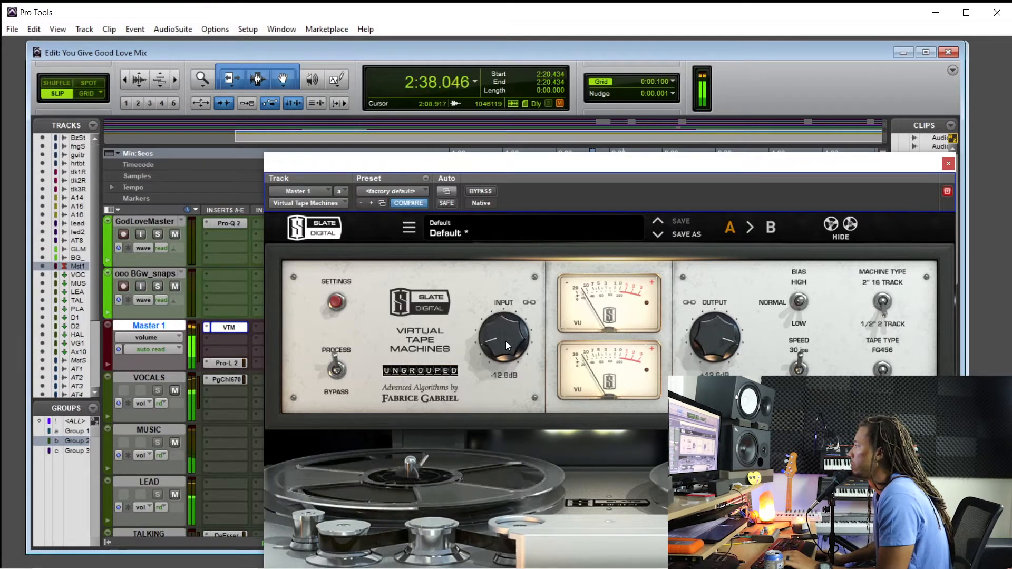
scroll(505, 341, "down", 1)
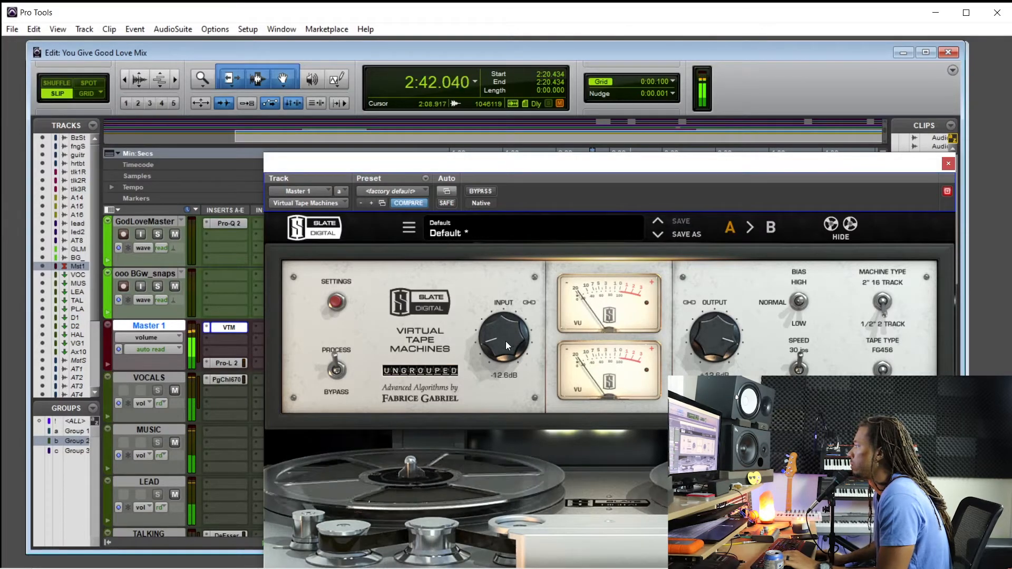
scroll(505, 341, "up", 2)
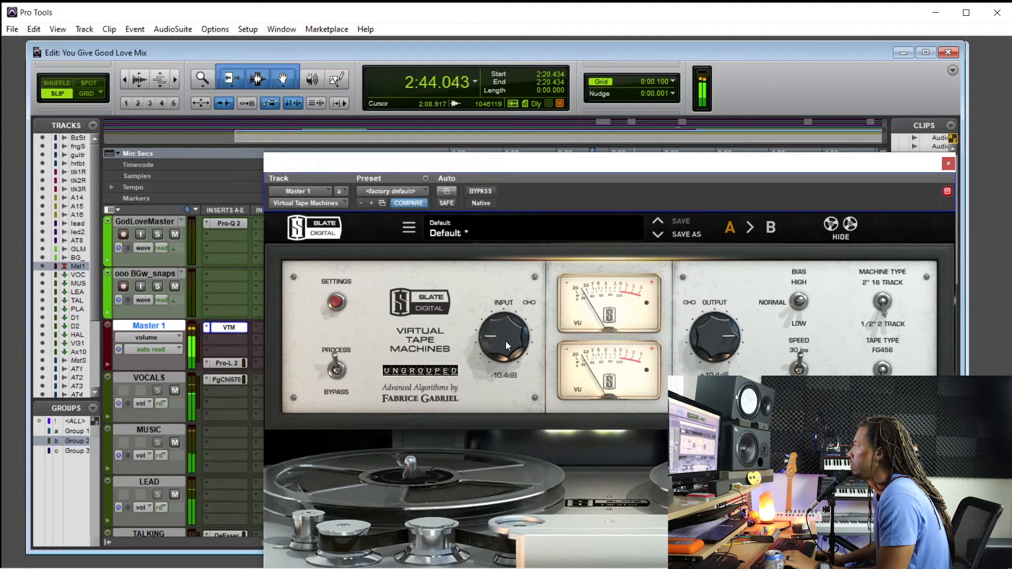
scroll(505, 340, "down", 1)
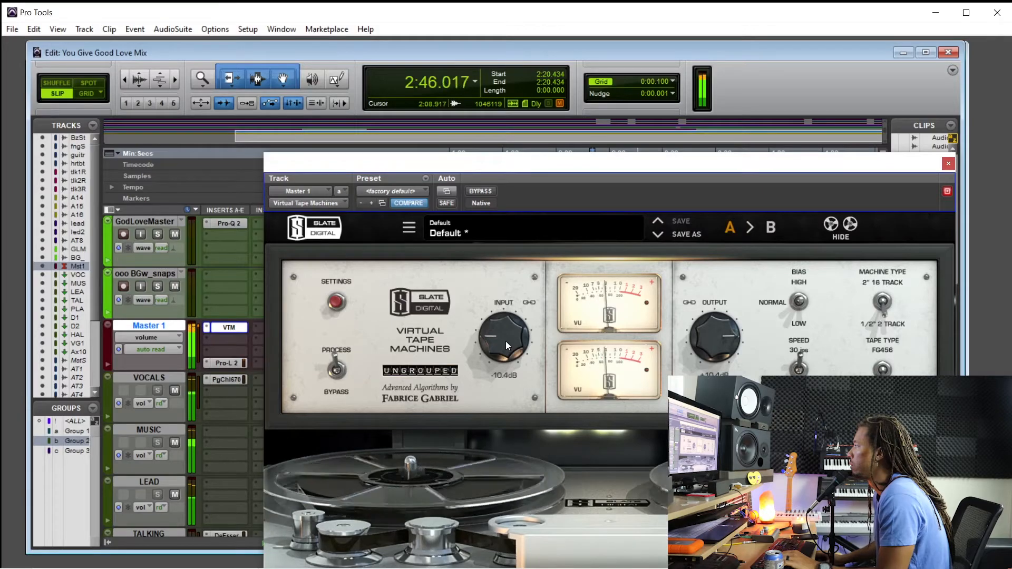
Reopen the tape machine's settings, fine-tune bass alignment to about -1.83 dB during playback, and stop playback
left_click_drag(541, 169, 507, 111)
left_click(302, 244)
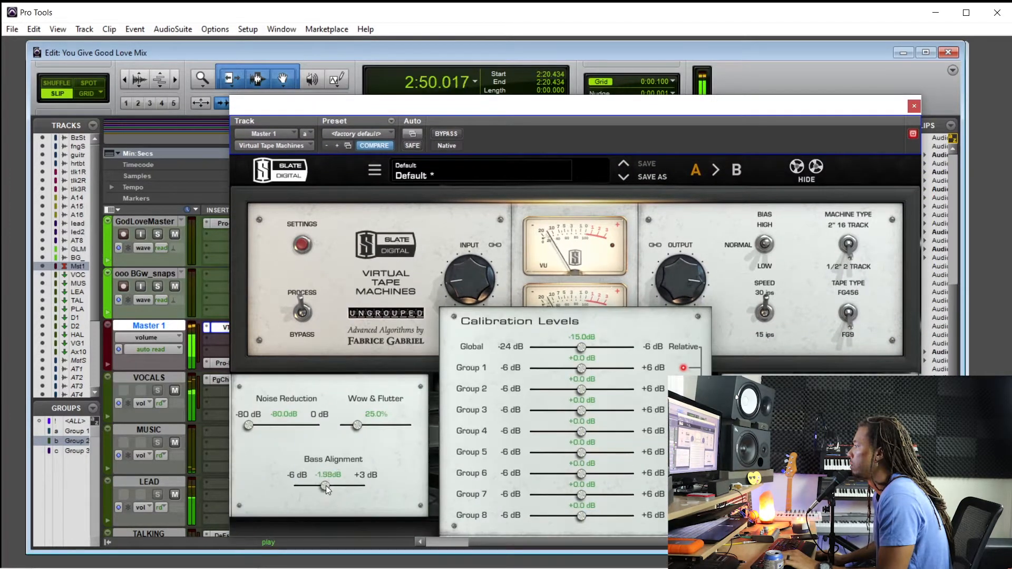
left_click_drag(318, 488, 324, 487)
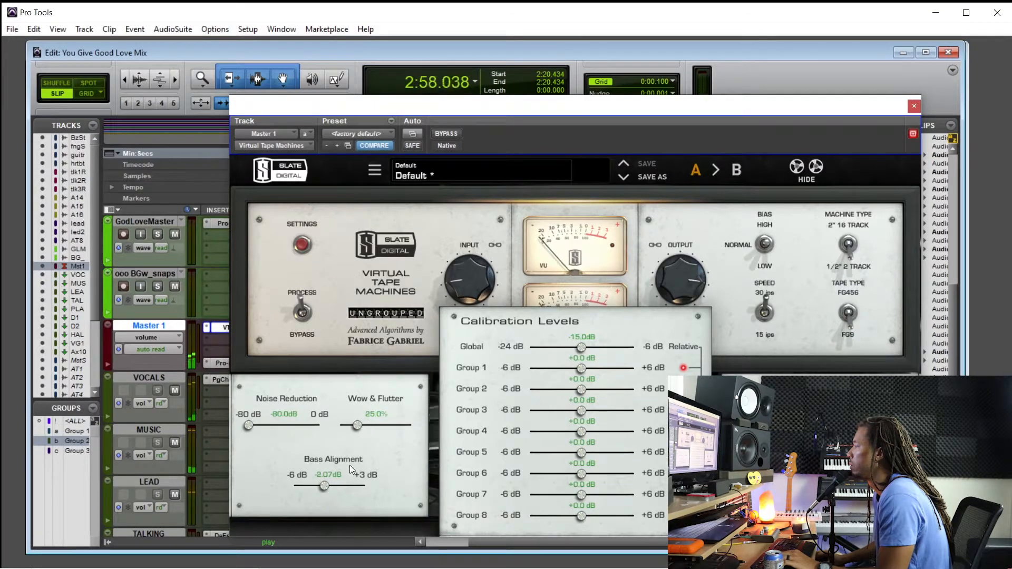
left_click_drag(322, 489, 326, 486)
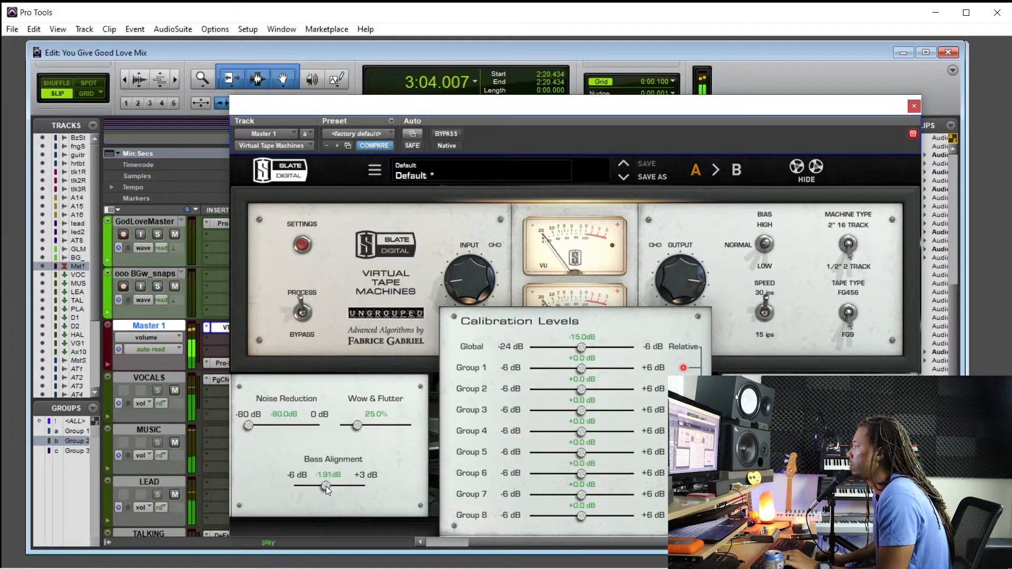
left_click_drag(326, 486, 327, 486)
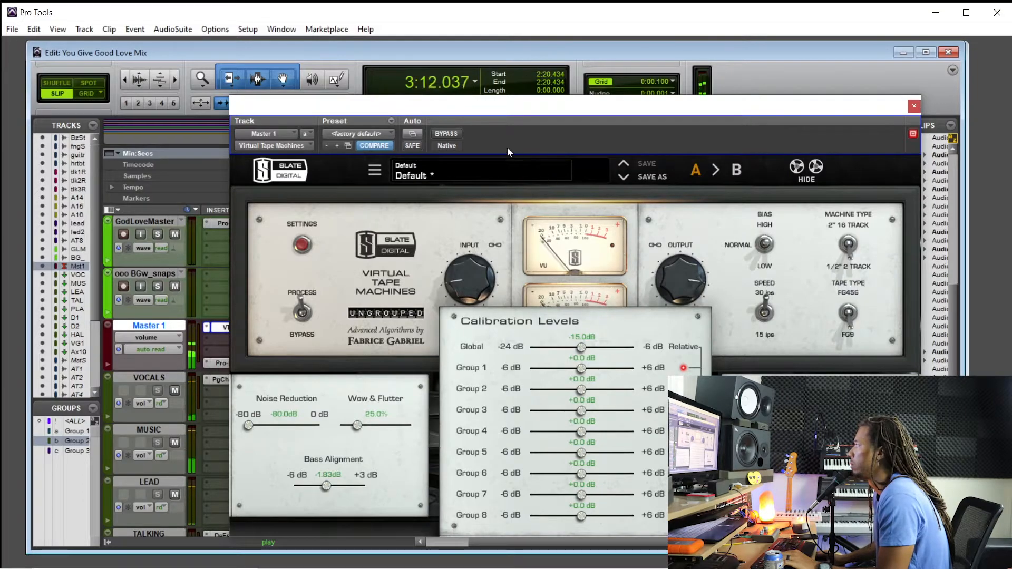
key("space")
Compare Virtual Tape Machines bypassed and active while playing from 2:20.434, then close its window
left_click_drag(521, 113, 484, 299)
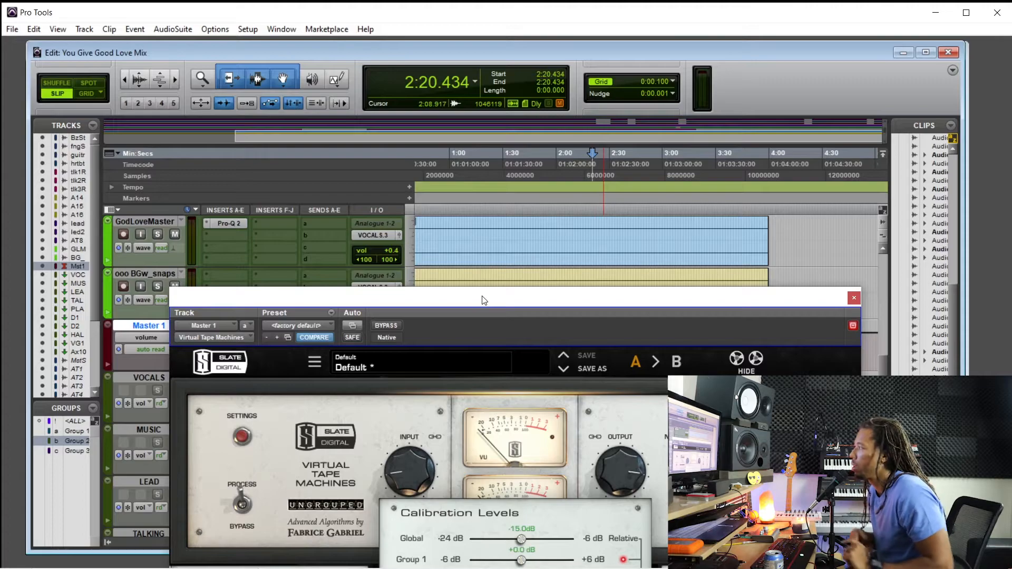
left_click_drag(406, 304, 403, 302)
left_click(394, 316)
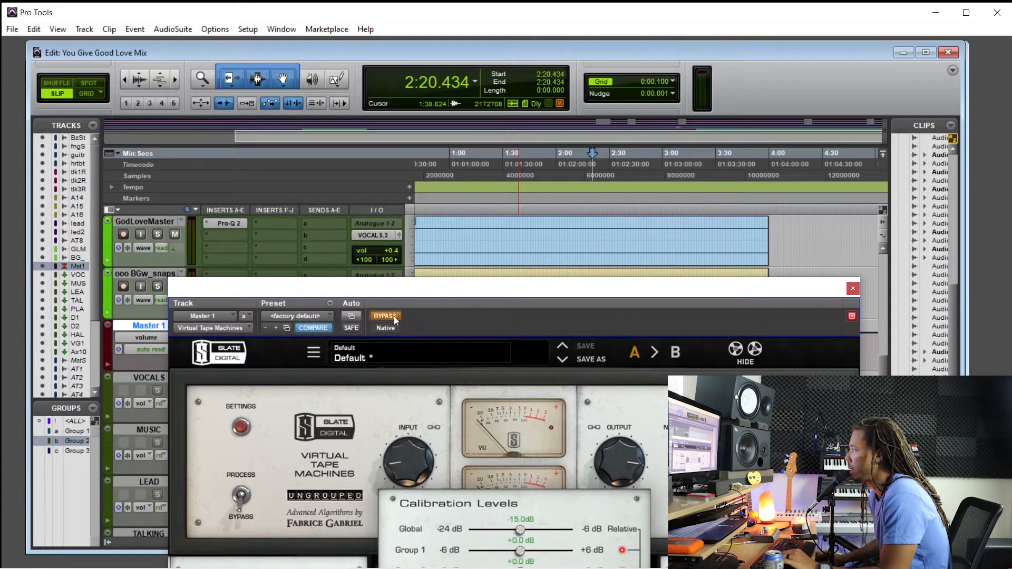
key("space")
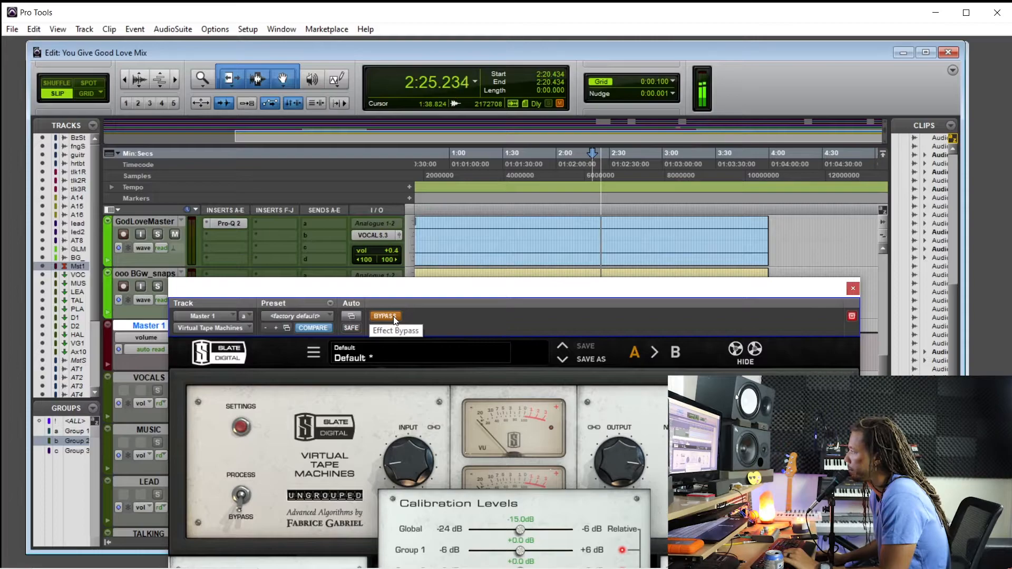
left_click(395, 316)
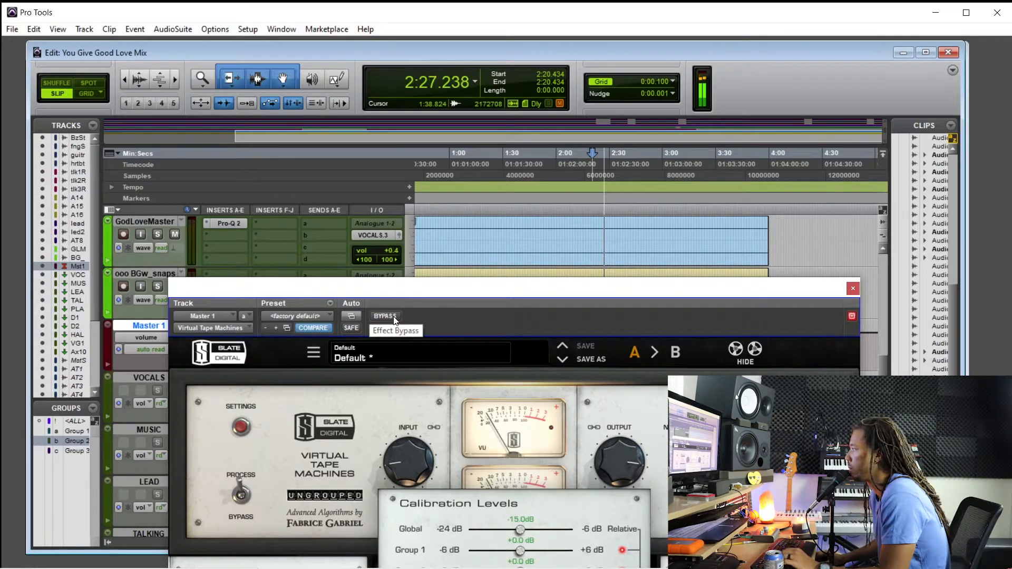
left_click_drag(406, 292, 457, 172)
left_click(904, 170)
Stop playback and place the edit cursor at 2:00.372 on the heart beat track
scroll(546, 393, "up", 6)
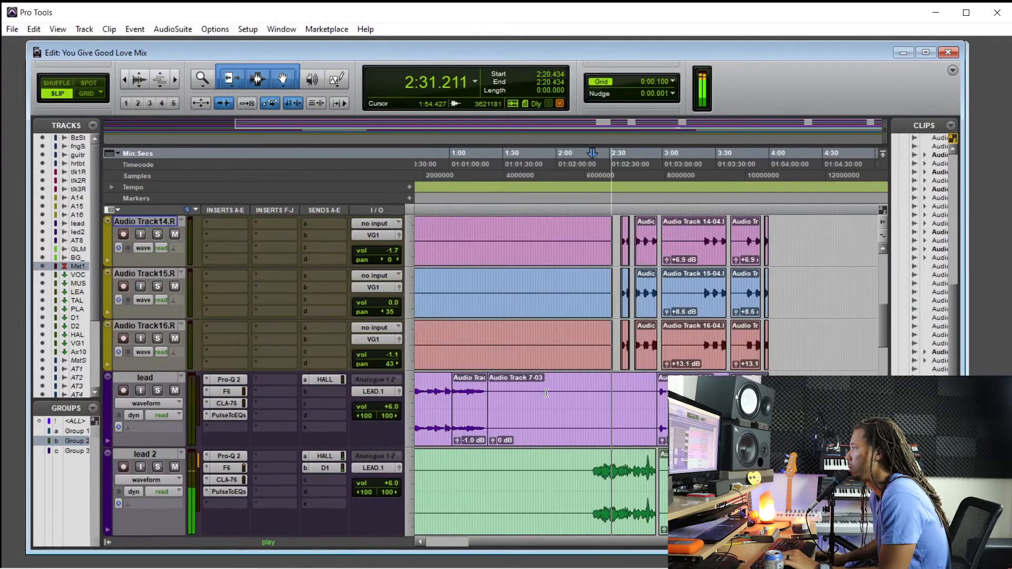
scroll(546, 393, "up", 7)
key("space")
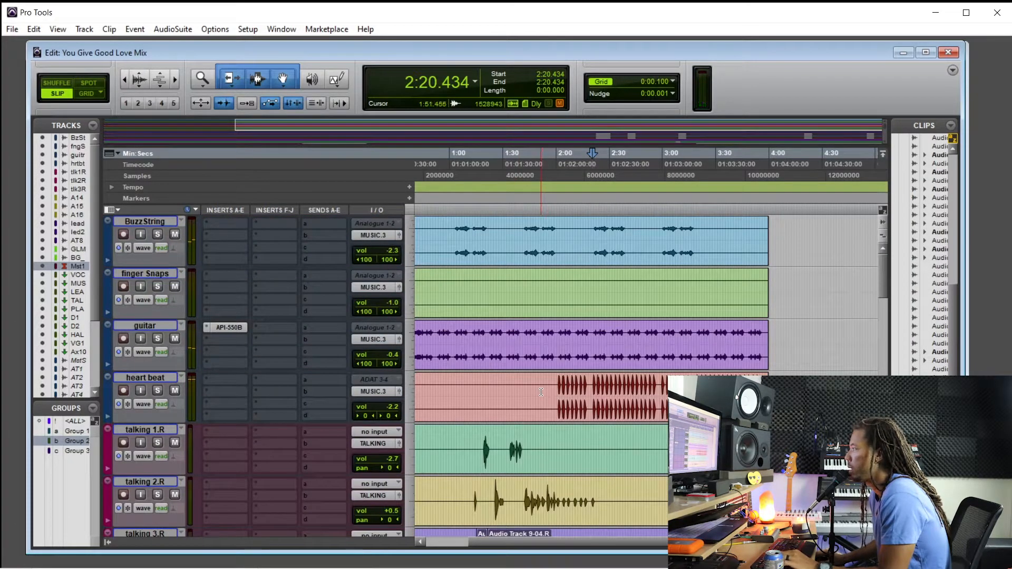
left_click_drag(555, 397, 731, 397)
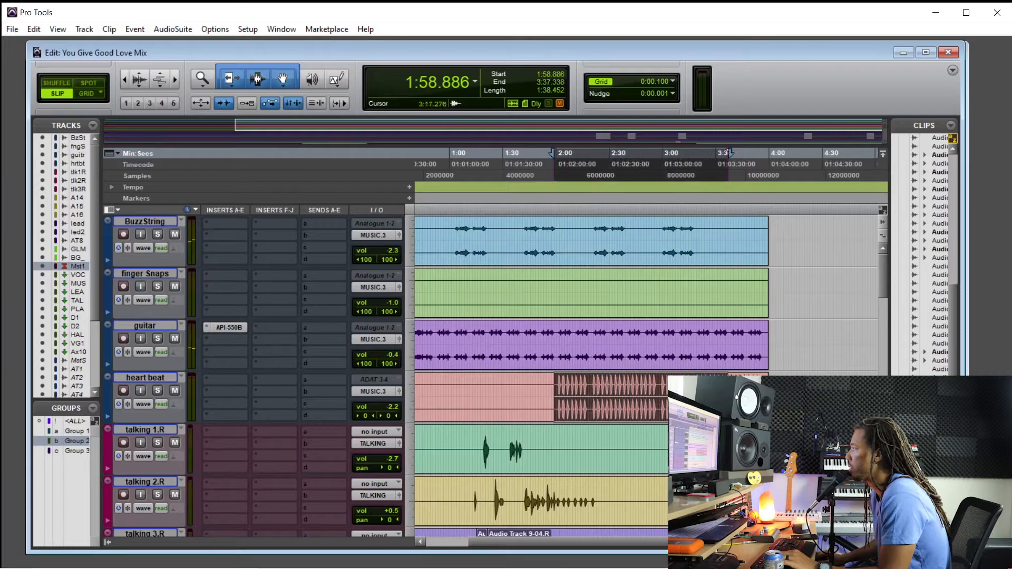
left_click(557, 386)
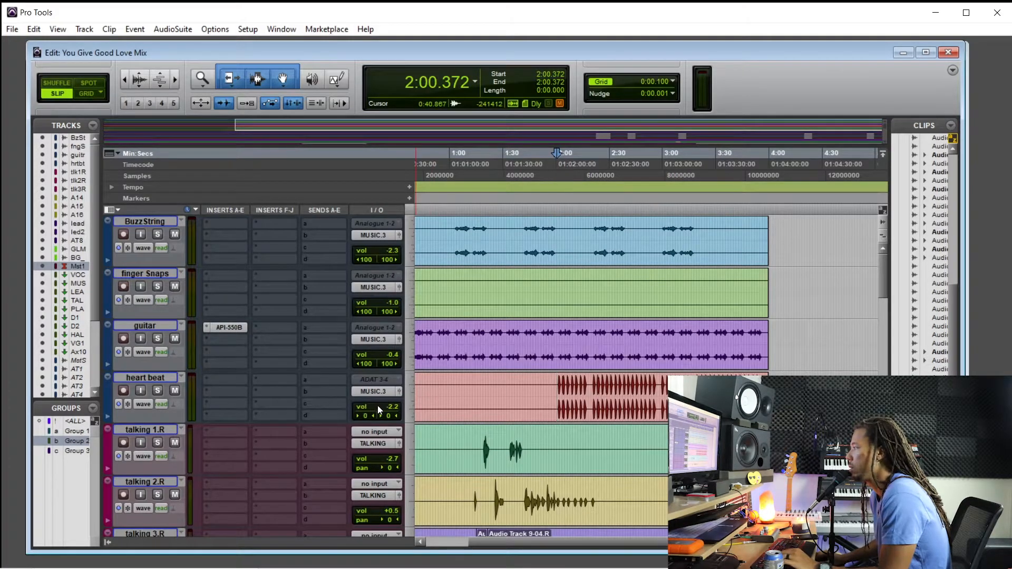
Show the Mix window and set the heart beat track's fader to -3.1 dB during playback
key("ctrl+equal")
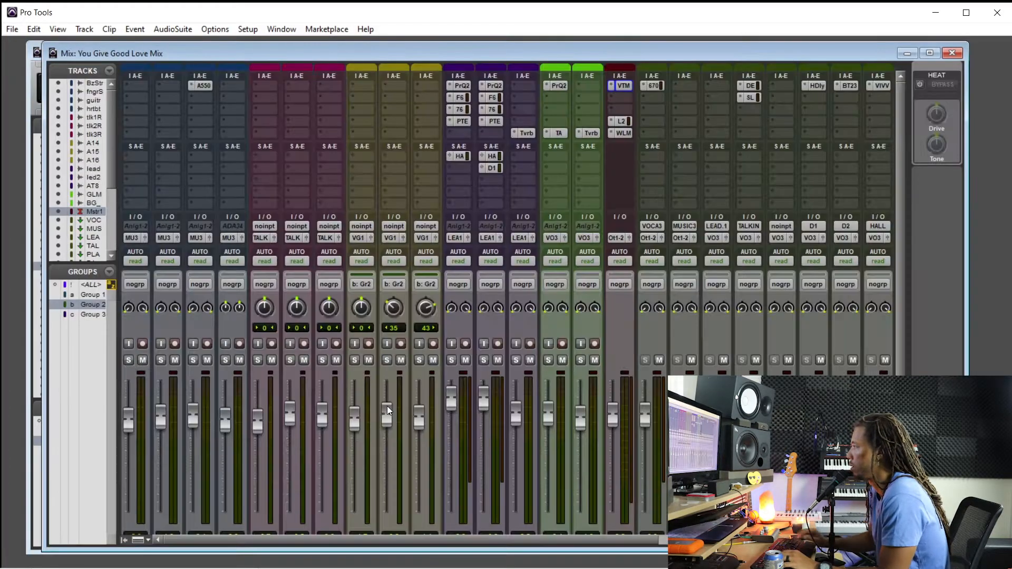
scroll(195, 362, "down", 3)
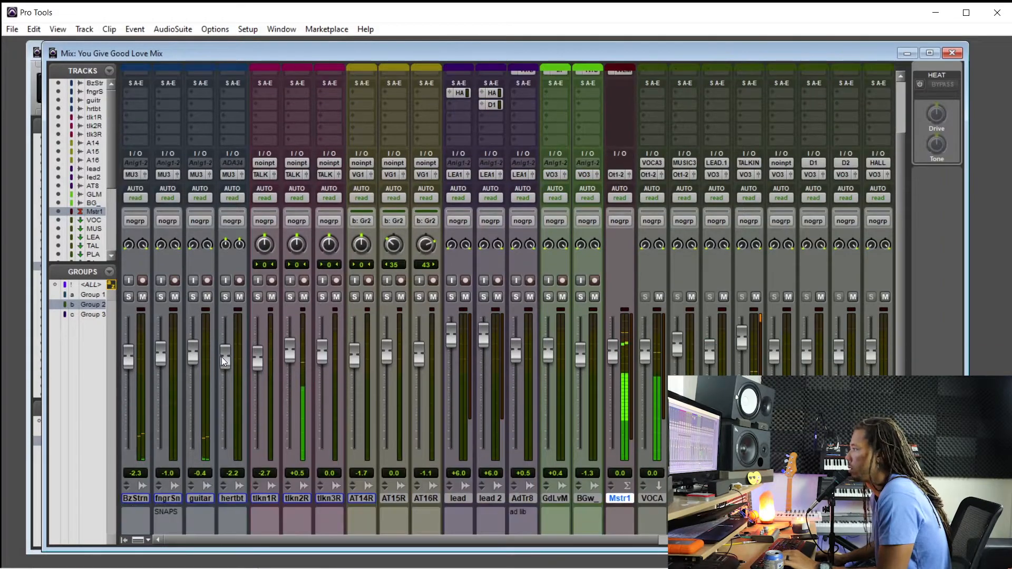
left_click_drag(225, 363, 223, 368)
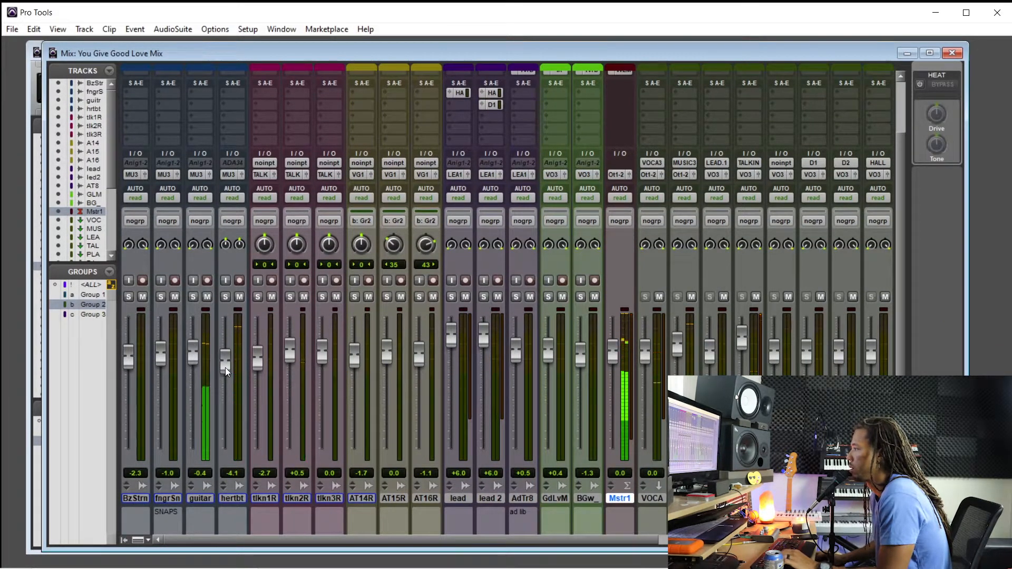
mouse_move(226, 366)
left_mouse_down()
mouse_move(229, 350)
mouse_move(217, 377)
mouse_move(224, 362)
left_mouse_up()
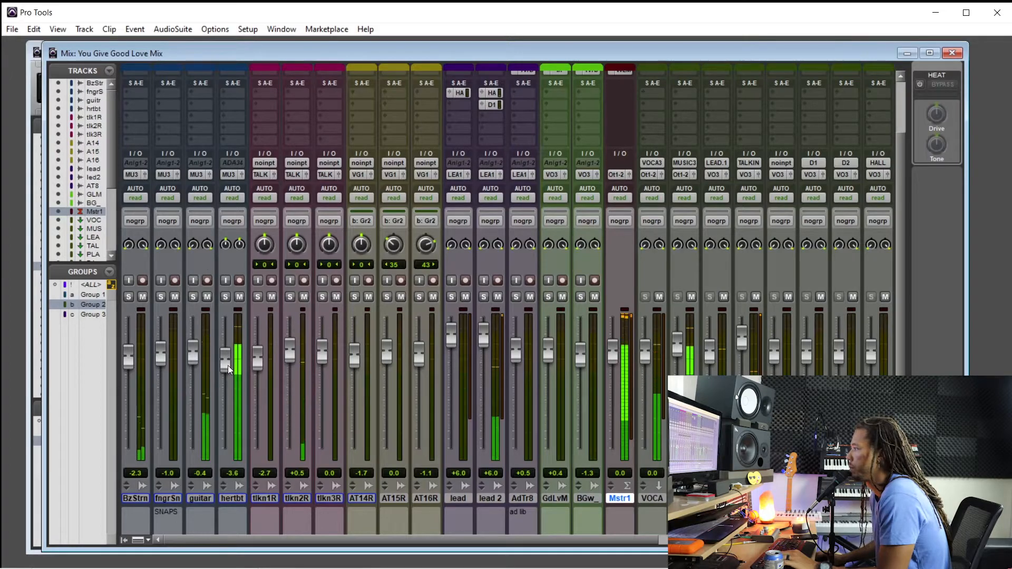
left_click_drag(228, 365, 233, 359)
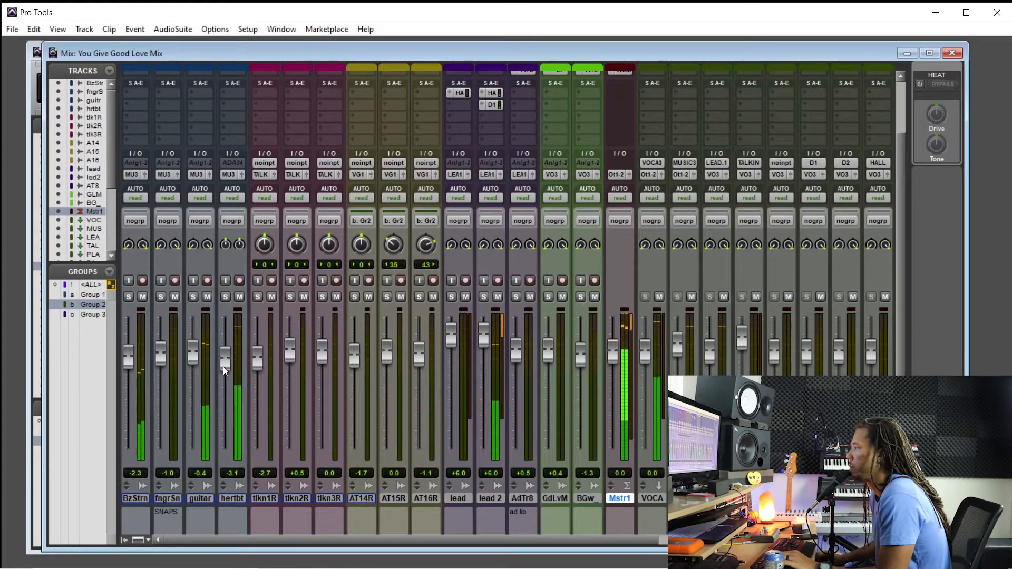
Open the WLM loudness meter and Pro-L 2 on Master 1, set the limiter gain to +4.1 dB, and close Pro-L 2
scroll(498, 367, "up", 2)
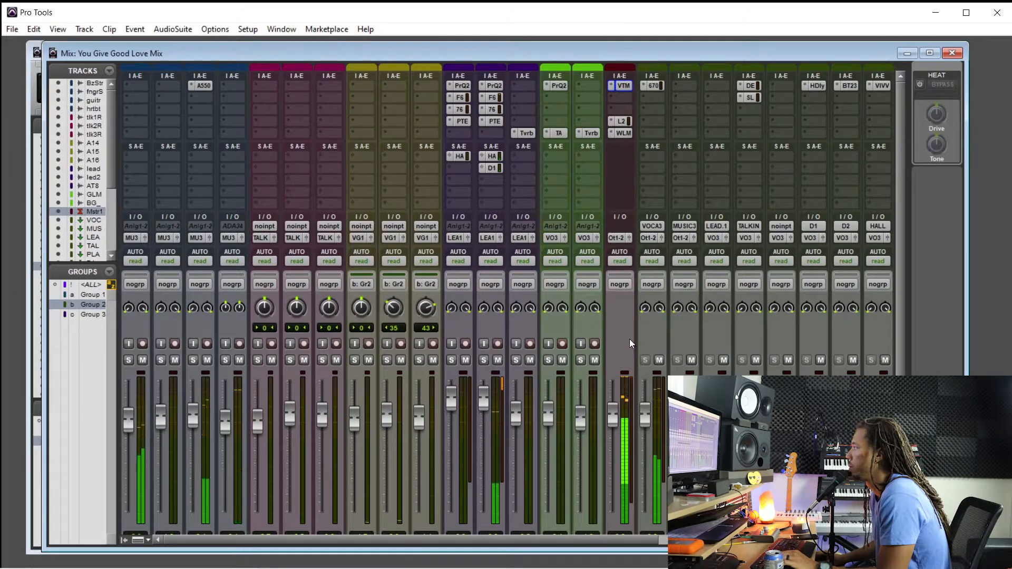
left_click(623, 133)
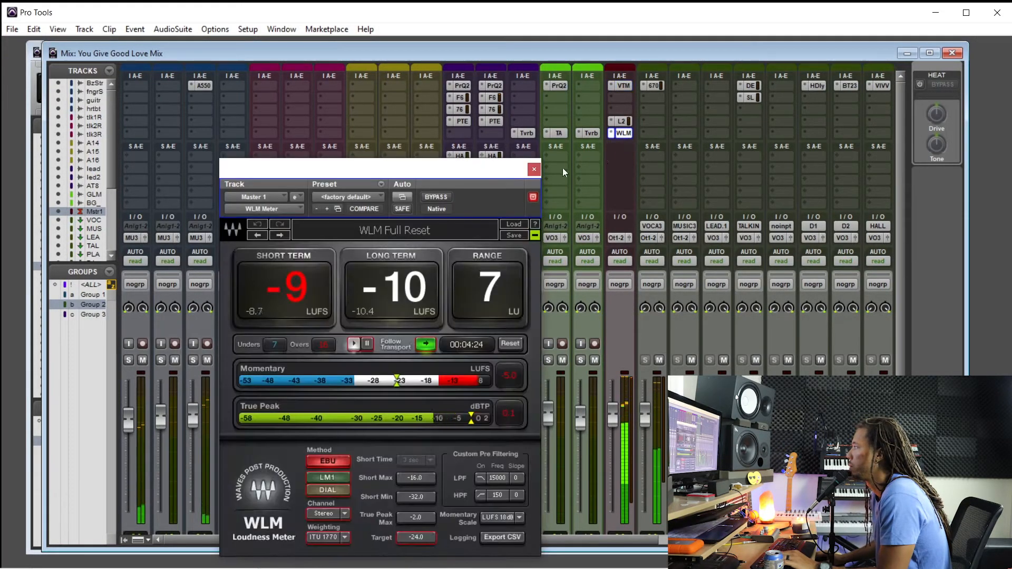
left_click(622, 122, "shift")
left_click_drag(544, 170, 839, 162)
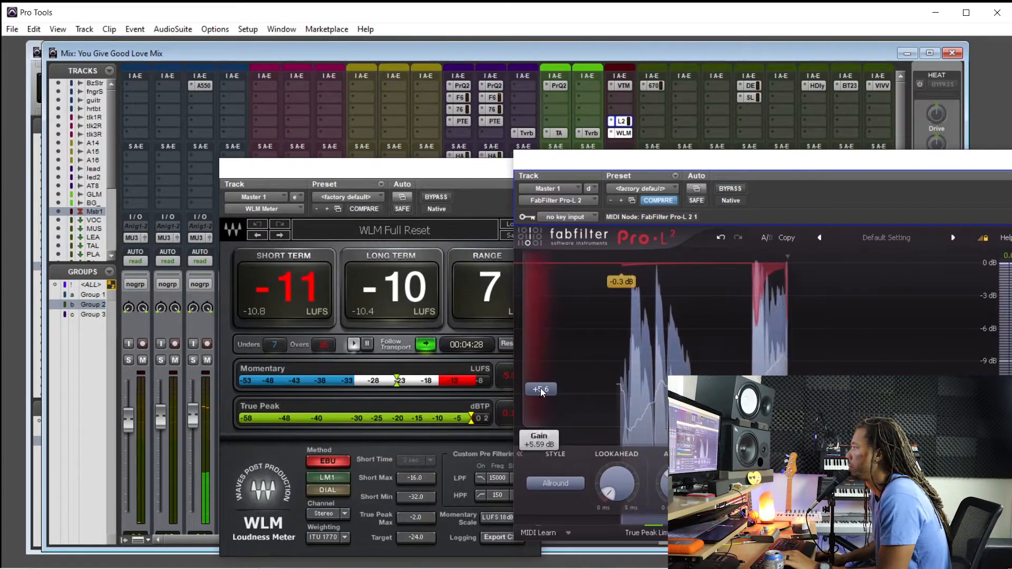
left_click_drag(545, 389, 547, 401)
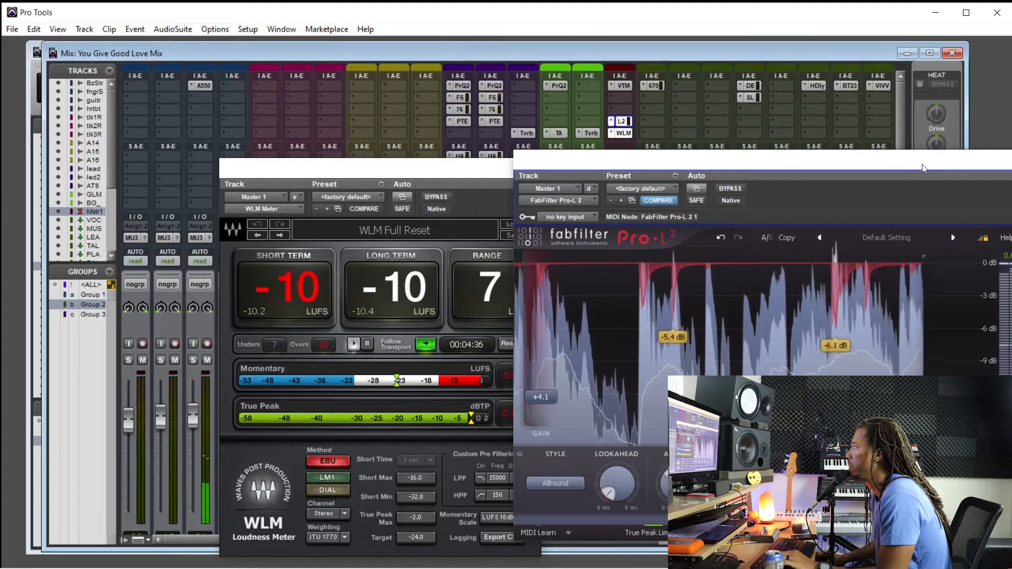
left_click_drag(925, 165, 826, 172)
left_click(945, 169)
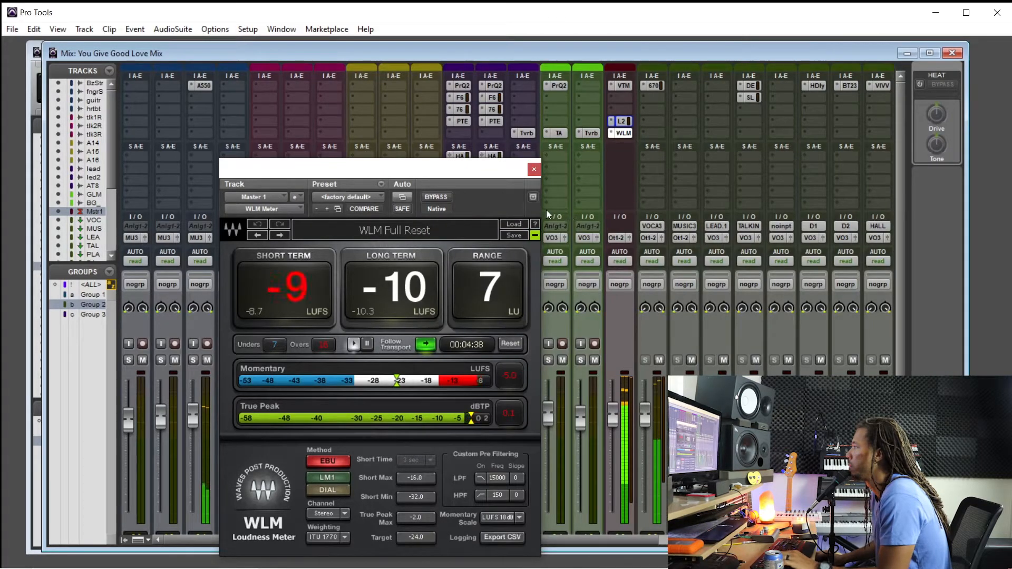
Close the WLM loudness meter window and look over the track faders in the Mix window
left_click(534, 169)
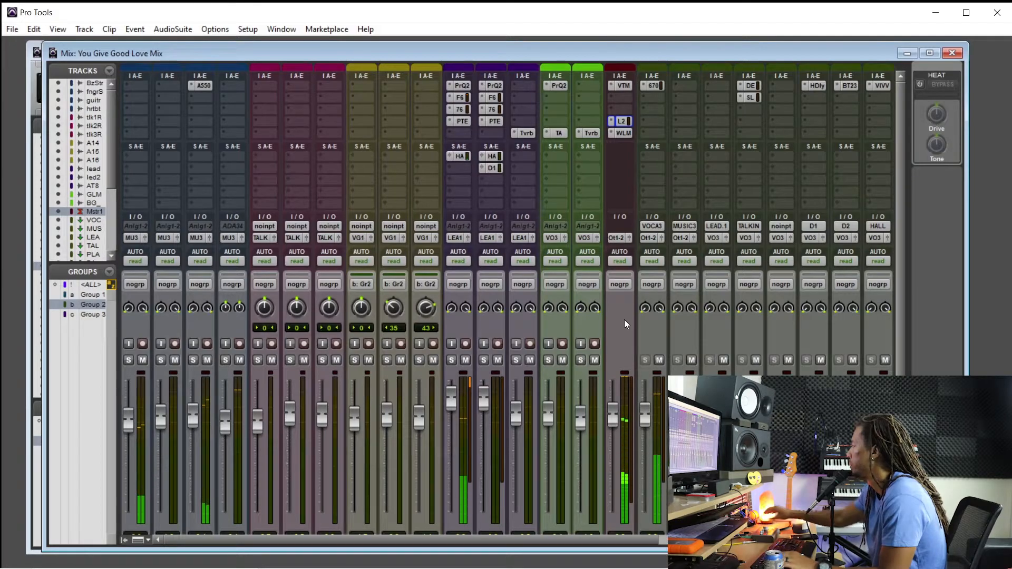
scroll(704, 363, "down", 3)
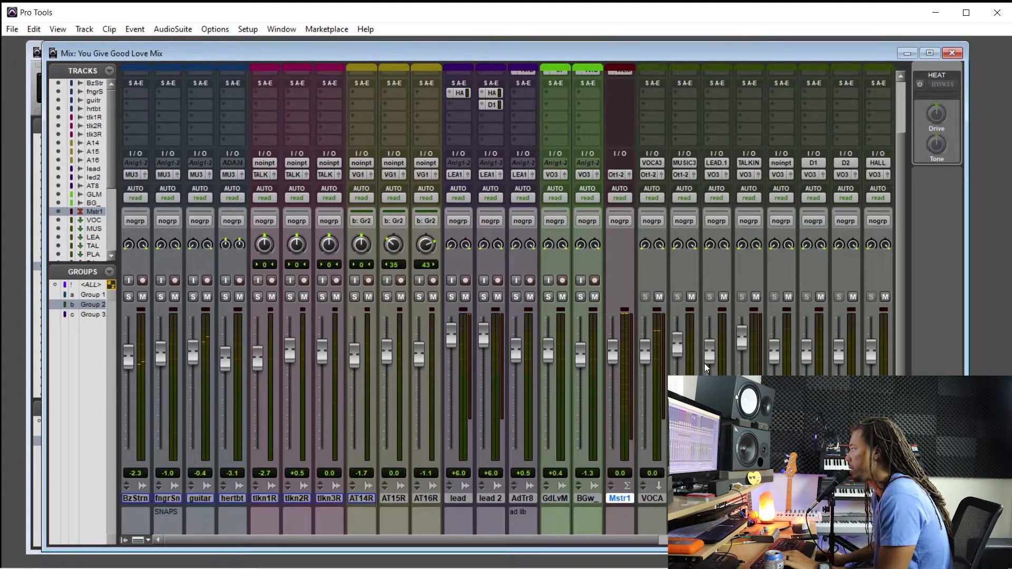
scroll(694, 315, "up", 3)
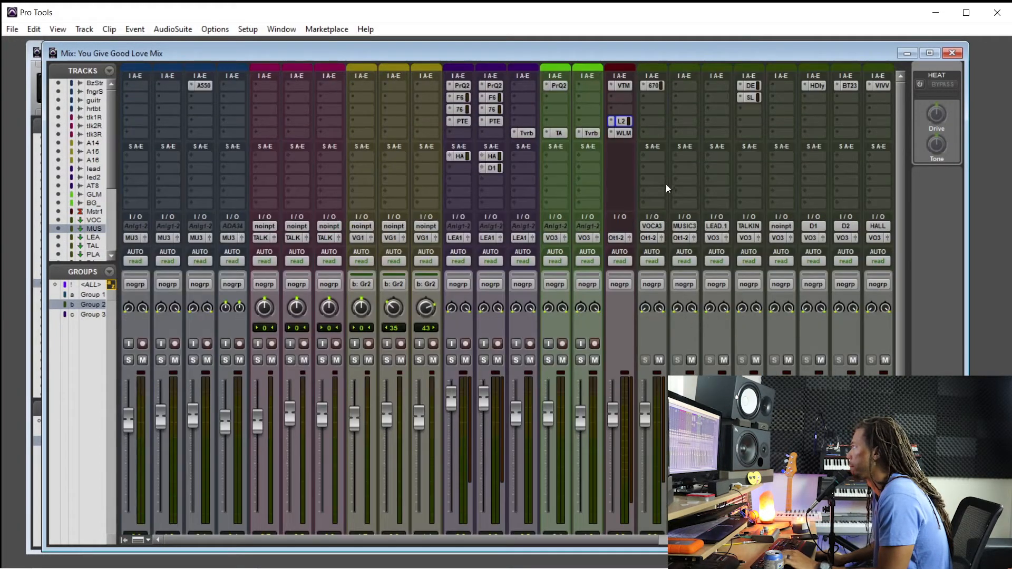
left_click(679, 136)
mouse_move(763, 155)
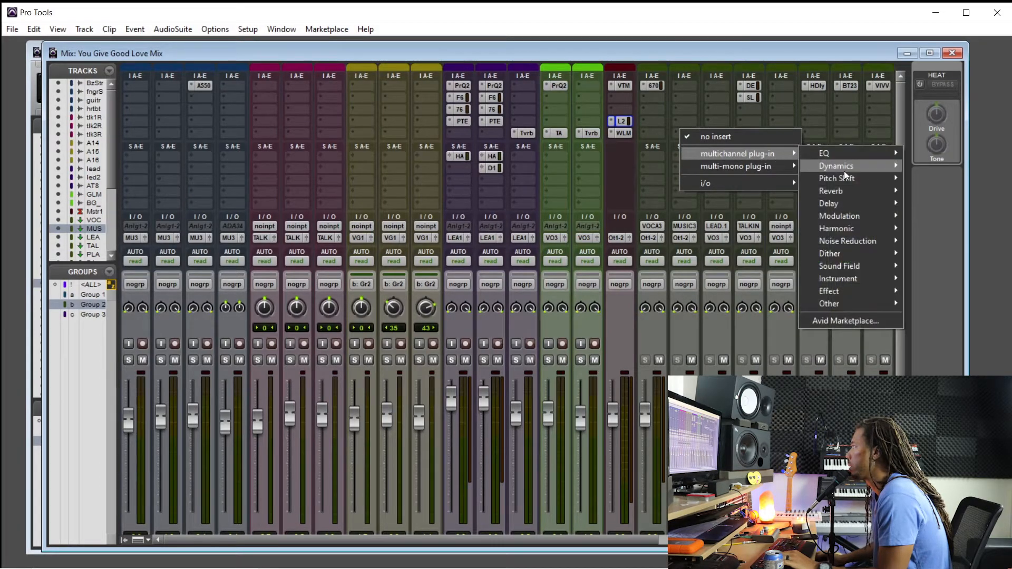
mouse_move(846, 168)
left_click(926, 314)
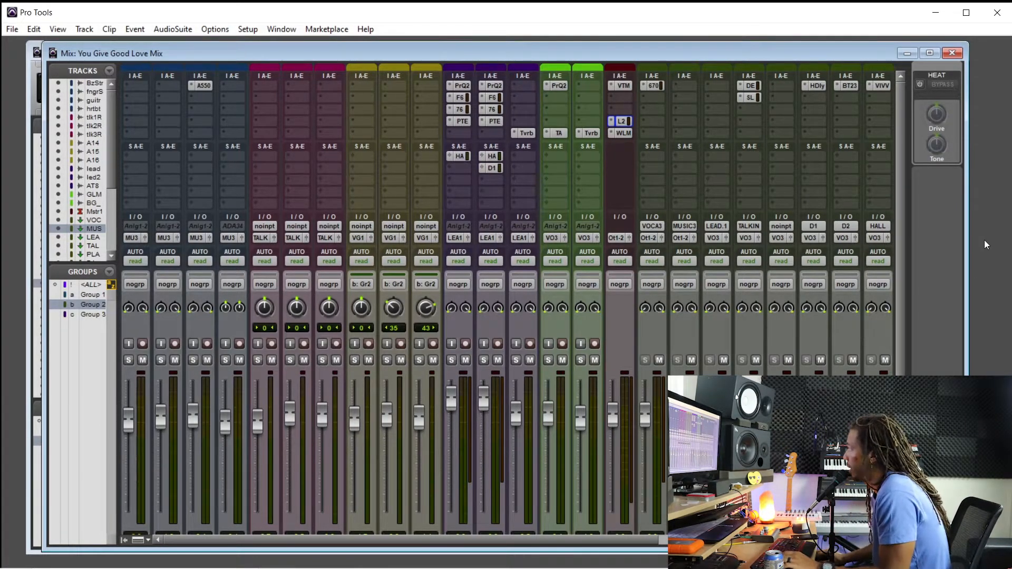
Turn on HEAT for the mix, try its Drive control during playback, and bypass it for comparison
left_click(919, 85)
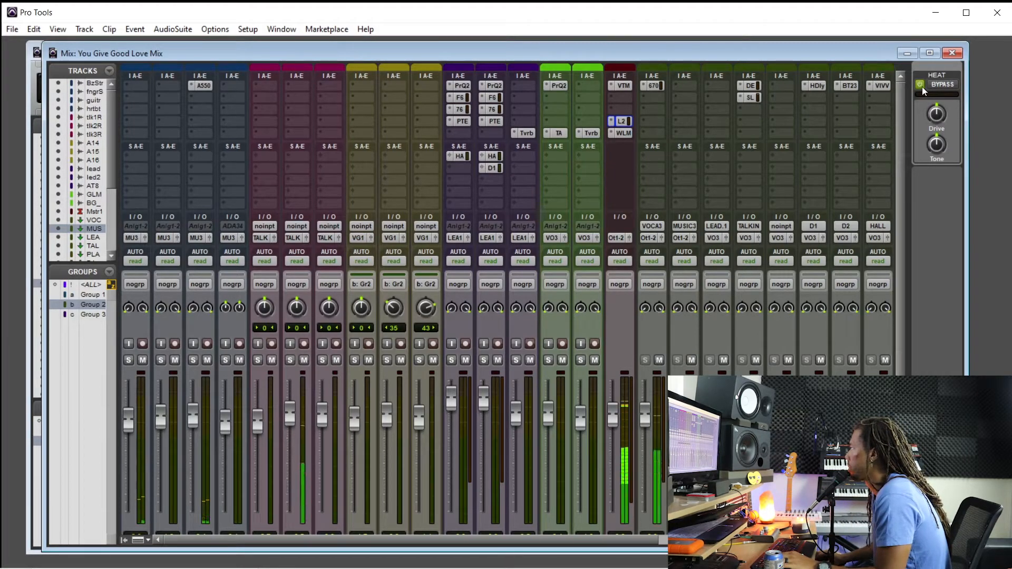
mouse_move(939, 119)
left_mouse_down()
mouse_move(934, 154)
mouse_move(941, 115)
left_mouse_up()
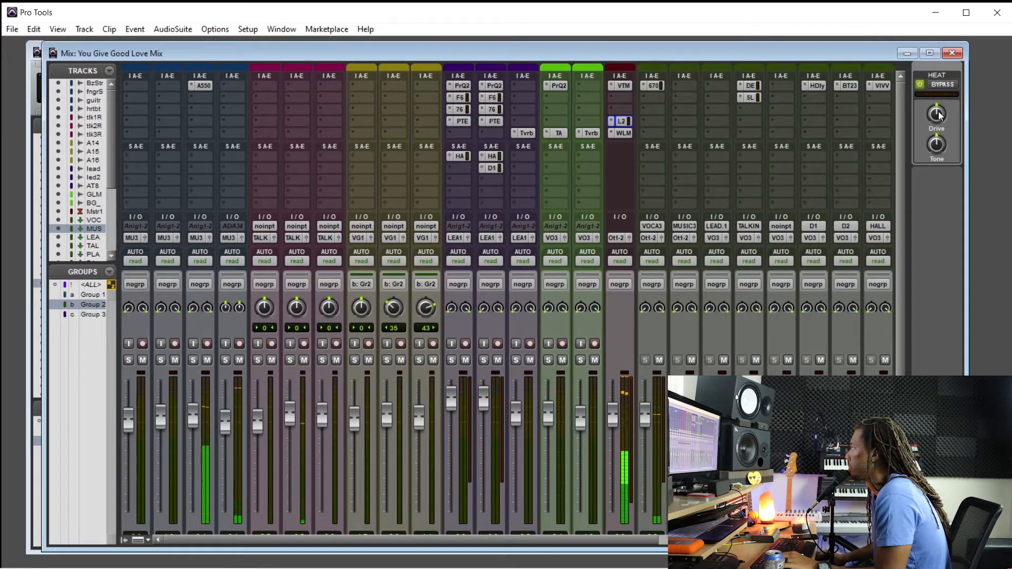
left_click(944, 85)
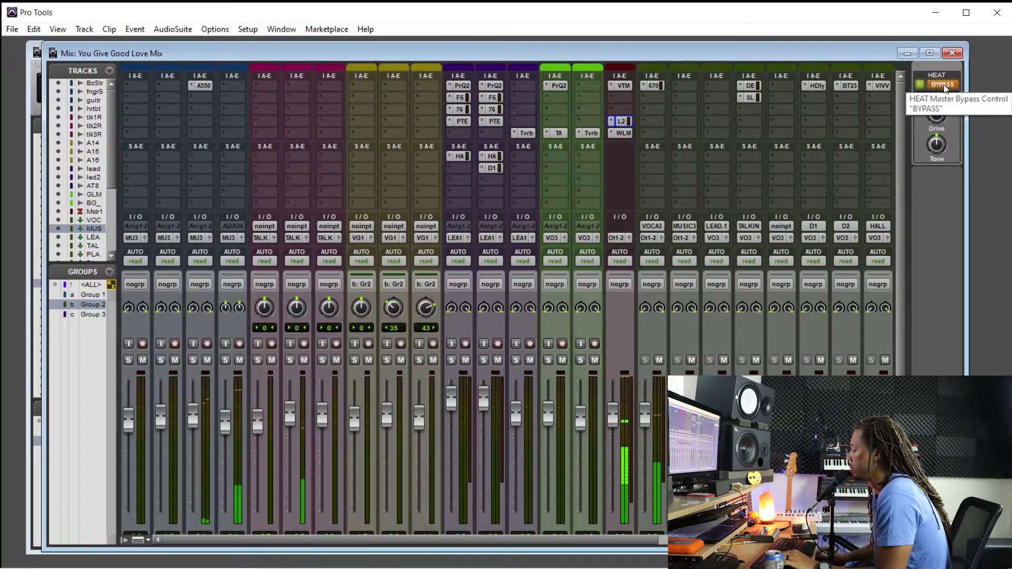
Show the Edit window, restart playback from 2:19.691 on the heart beat track, and return to the Mix window
key("ctrl+equal")
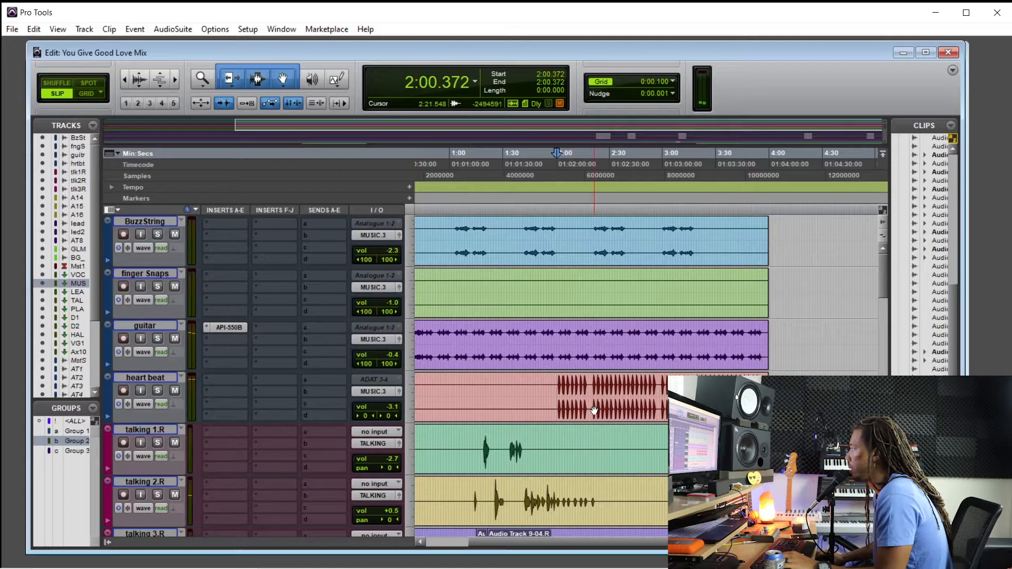
left_click(591, 384)
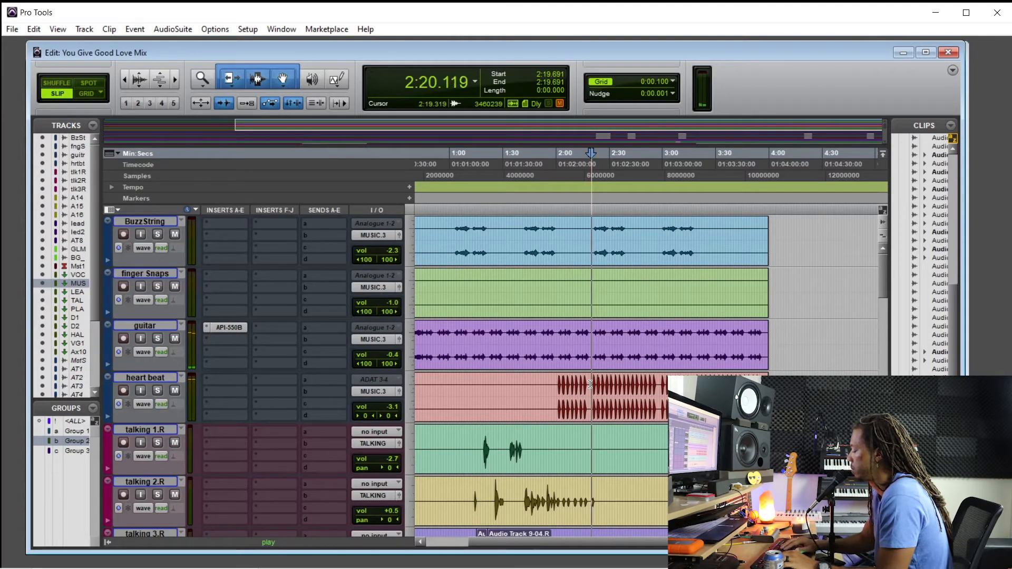
key("ctrl+equal")
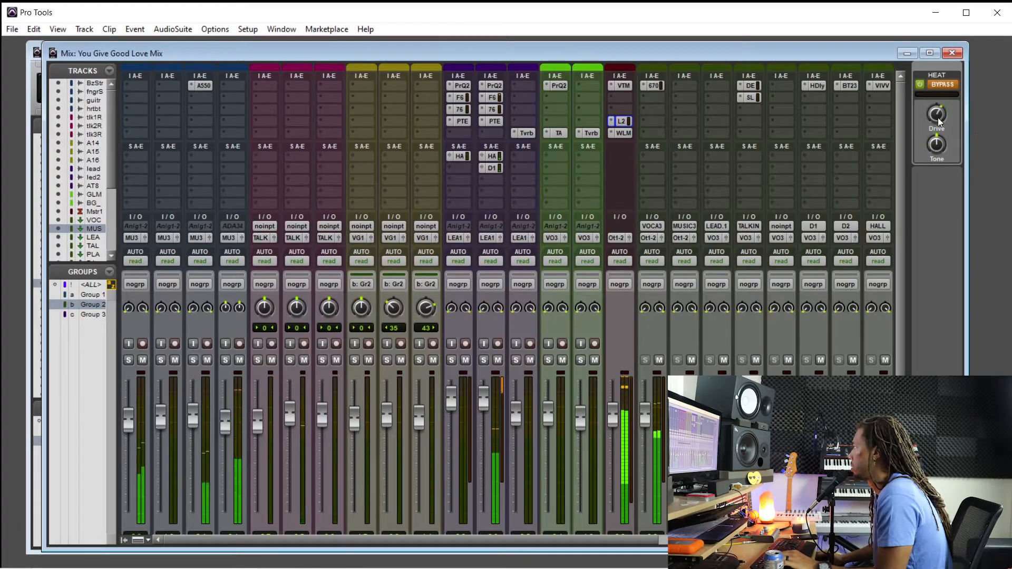
Take HEAT out of bypass, raise its Drive, and turn its Tone down below centre
left_click(943, 85)
left_click_drag(938, 118, 948, 99)
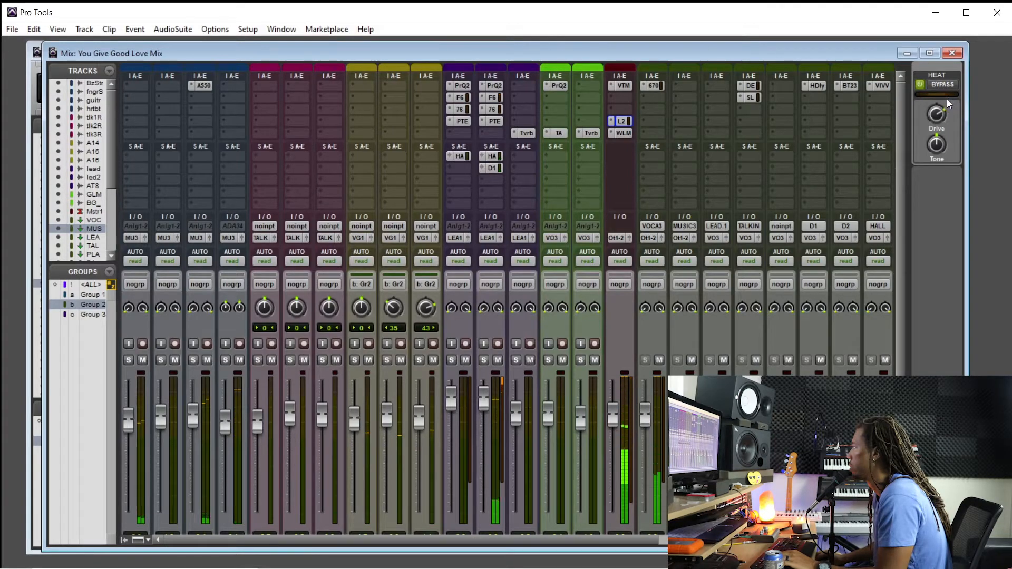
left_click_drag(941, 148, 940, 157)
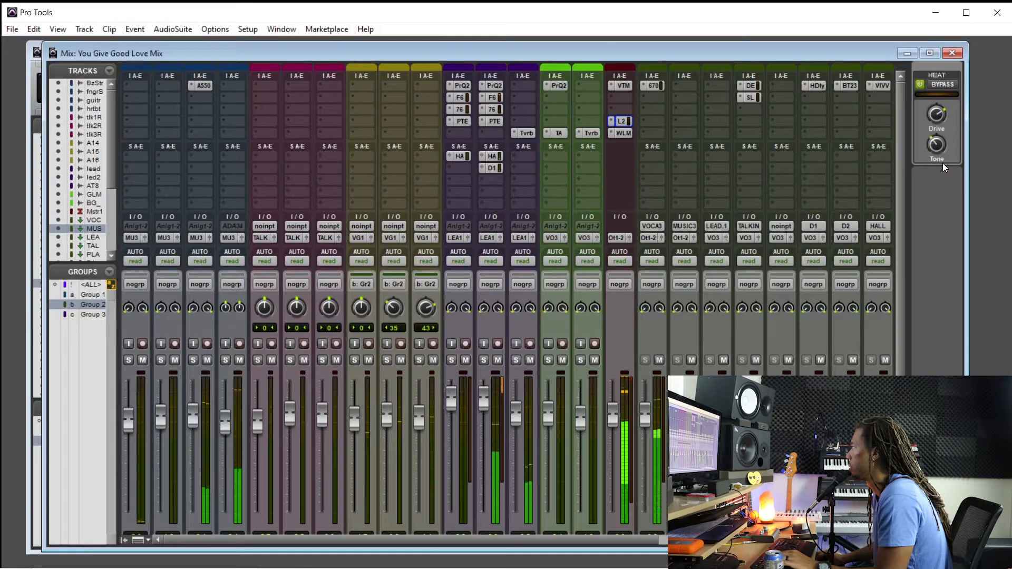
Compare HEAT bypassed and active during playback while fine-tuning its Tone, and leave it active
left_click(944, 84)
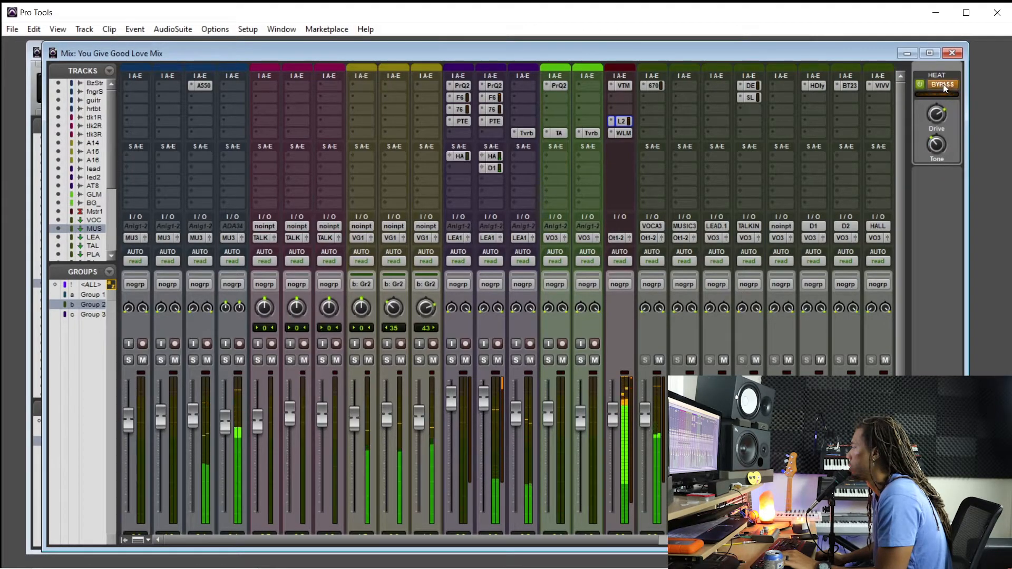
left_click(944, 85)
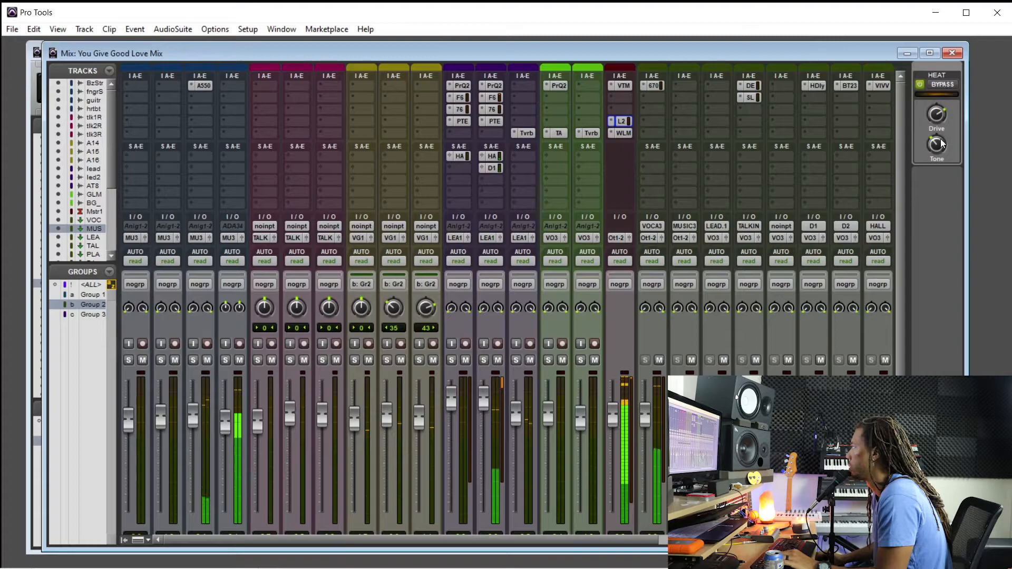
left_click_drag(937, 148, 939, 138)
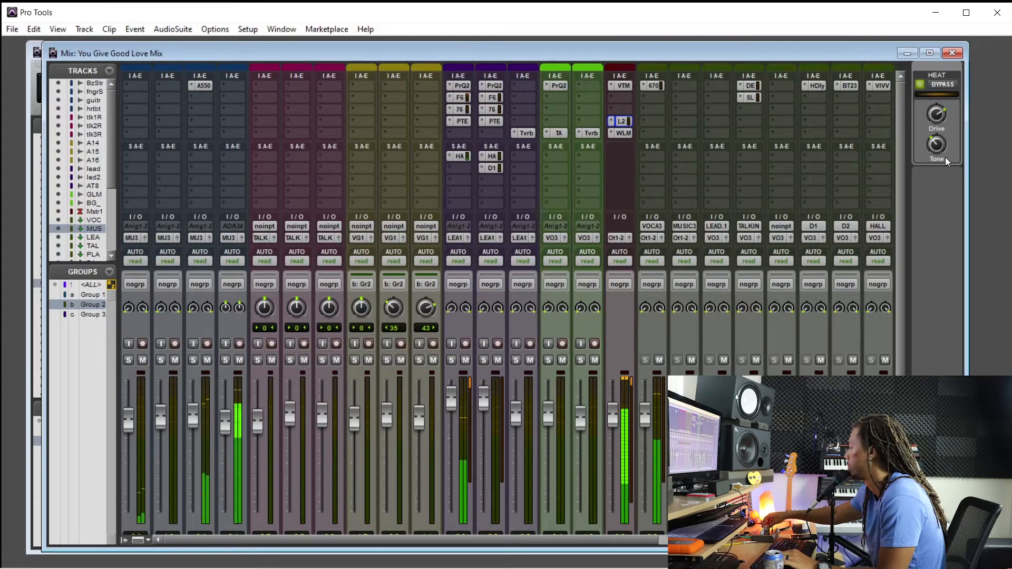
left_click(945, 85)
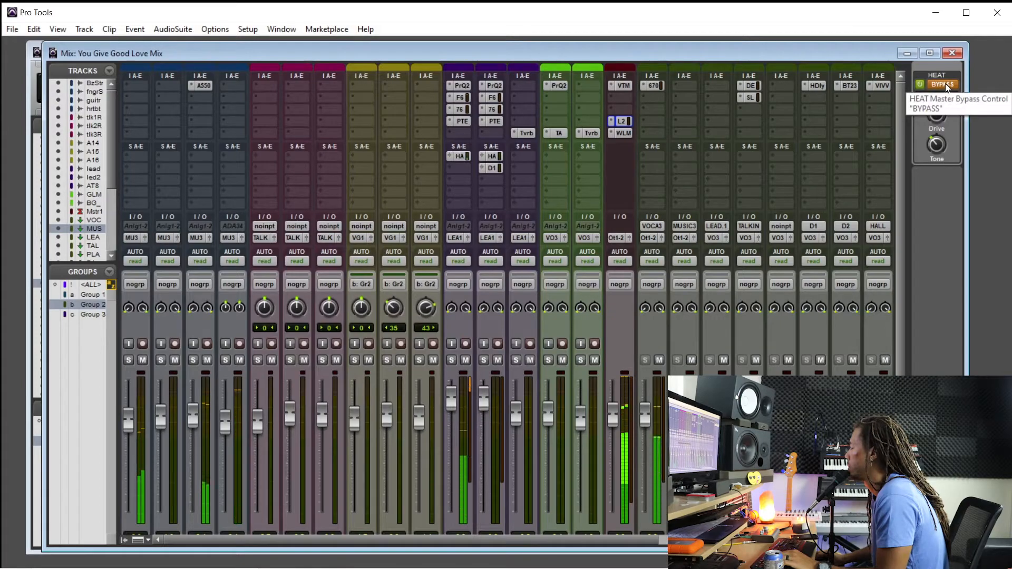
left_click(944, 84)
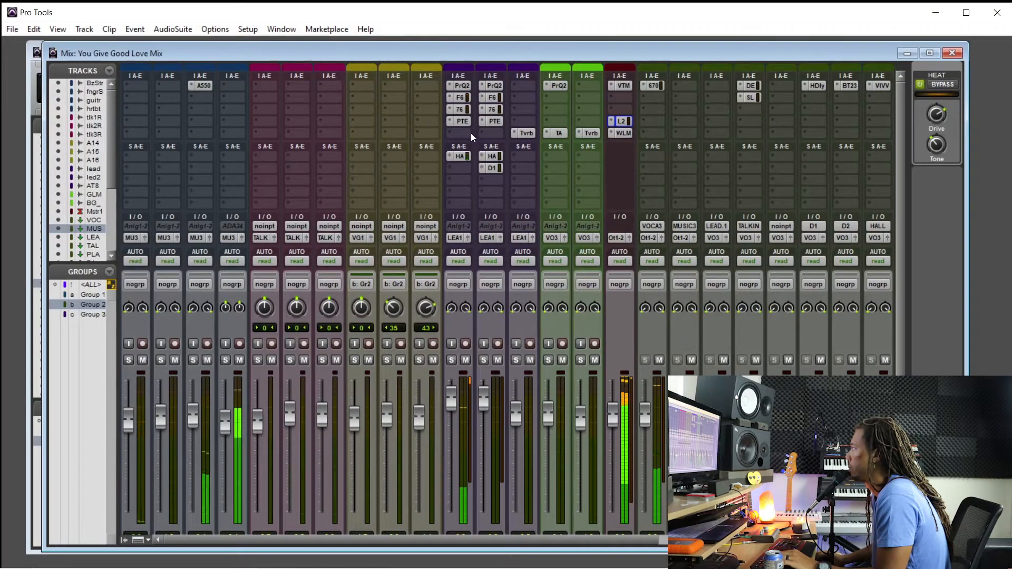
Inspect the Pro-Q 2 and PulseTec EQs inserts on the lead track, closing each window
left_click(464, 87)
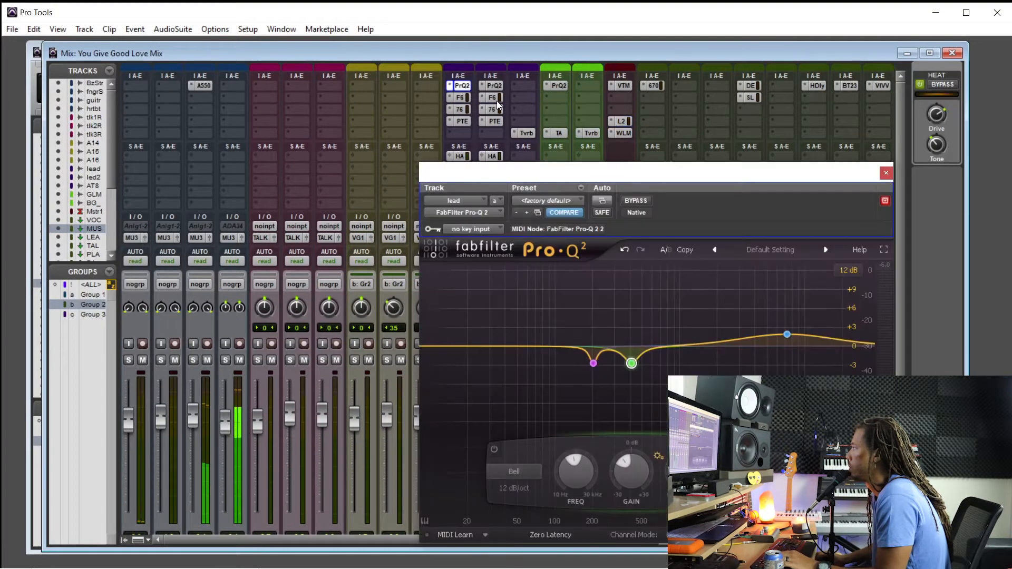
left_click(886, 173)
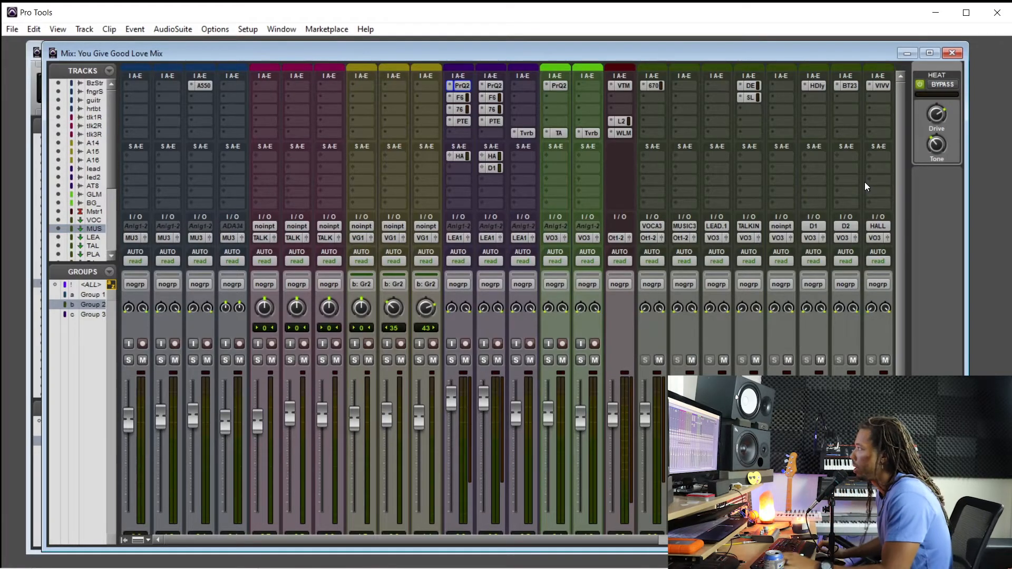
left_click(466, 123)
left_click(463, 121)
Select the lead track, zoom in on the lead 2 vocal entrance in the Edit window, and play from 2:21.177
scroll(471, 323, "down", 3)
left_click(463, 469)
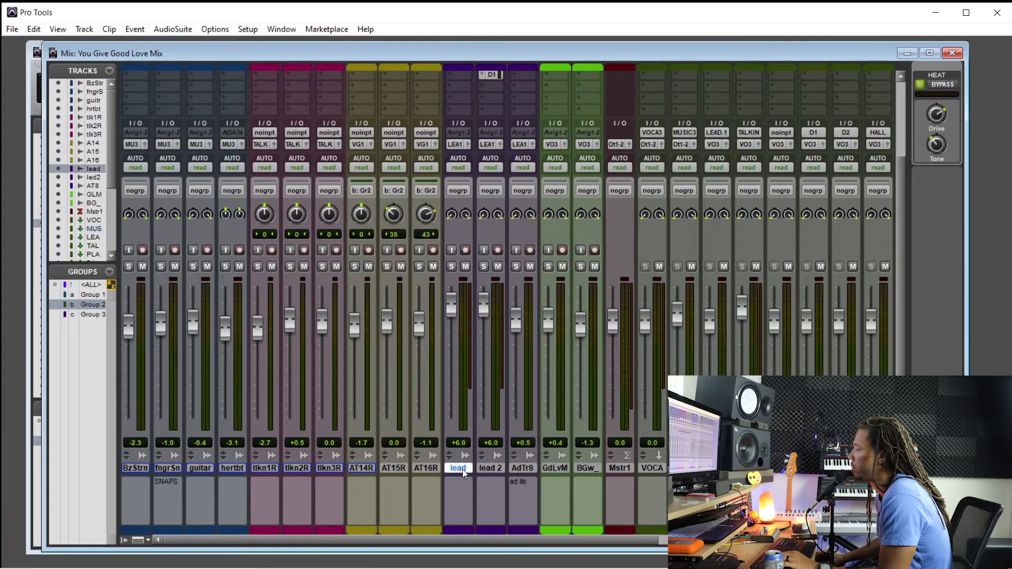
key("ctrl+equal")
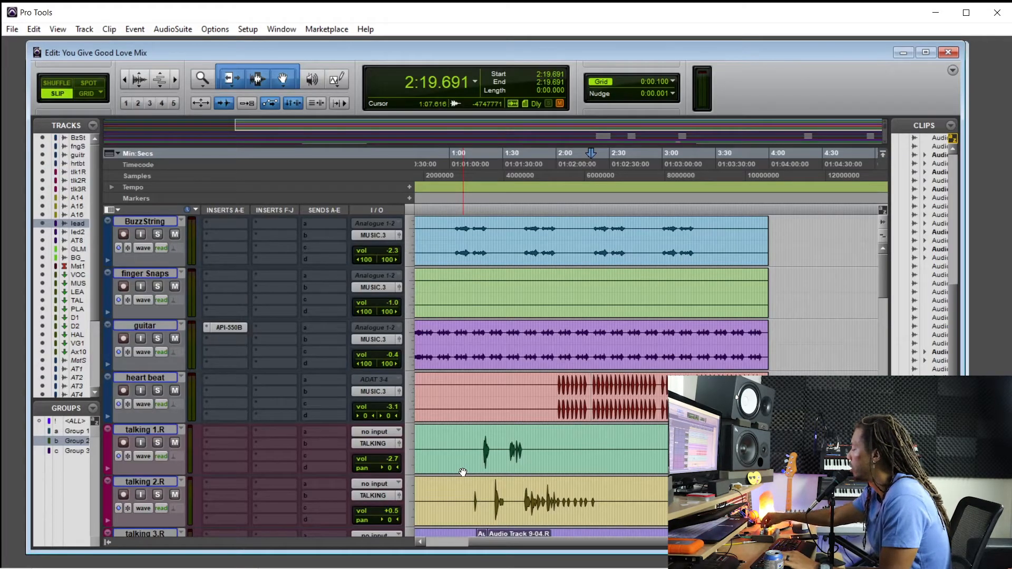
scroll(463, 472, "down", 10)
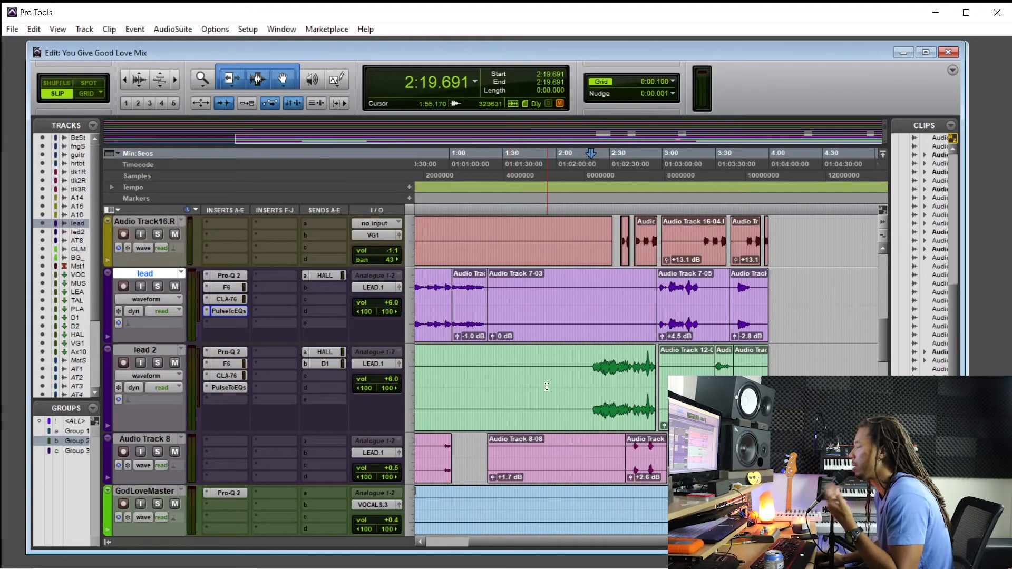
left_click(602, 369)
key("ctrl+bracketright")
key("ctrl+bracketright")
left_click(641, 368)
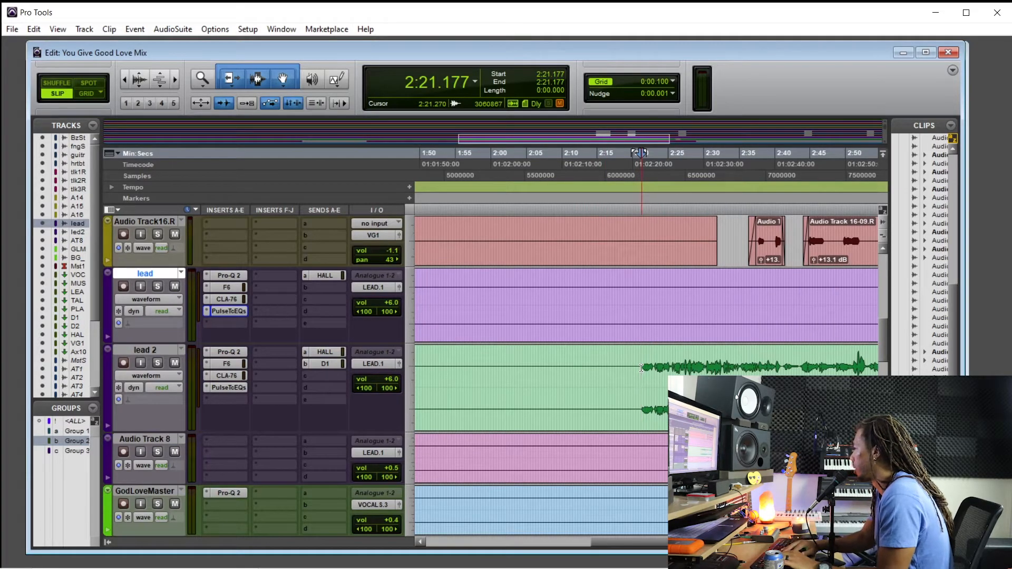
key("space")
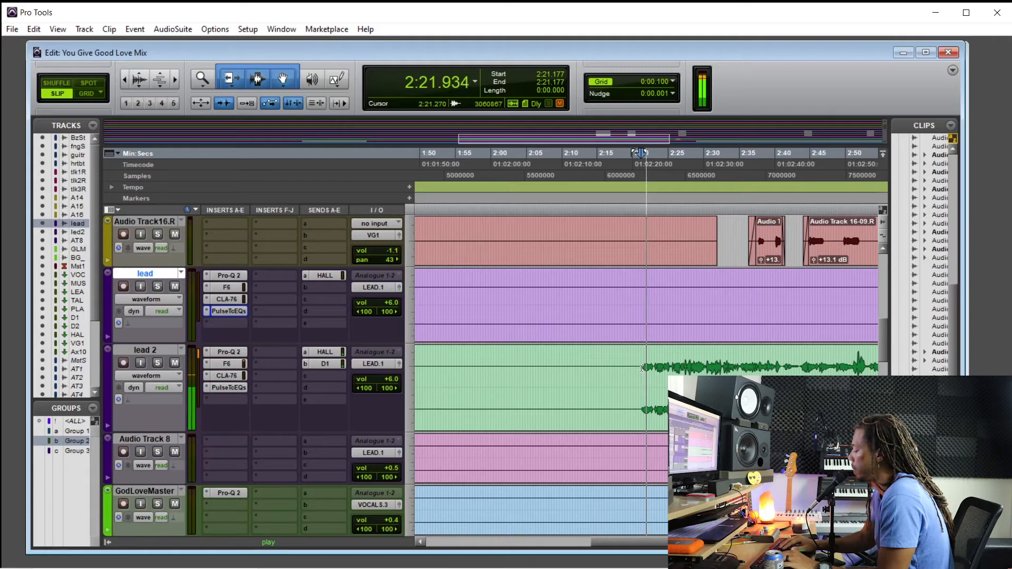
In PulseTec EQs on lead 2, set the low-frequency attenuation to about 2 and the low frequency to 30 CPS, then close the window
key("ctrl+equal")
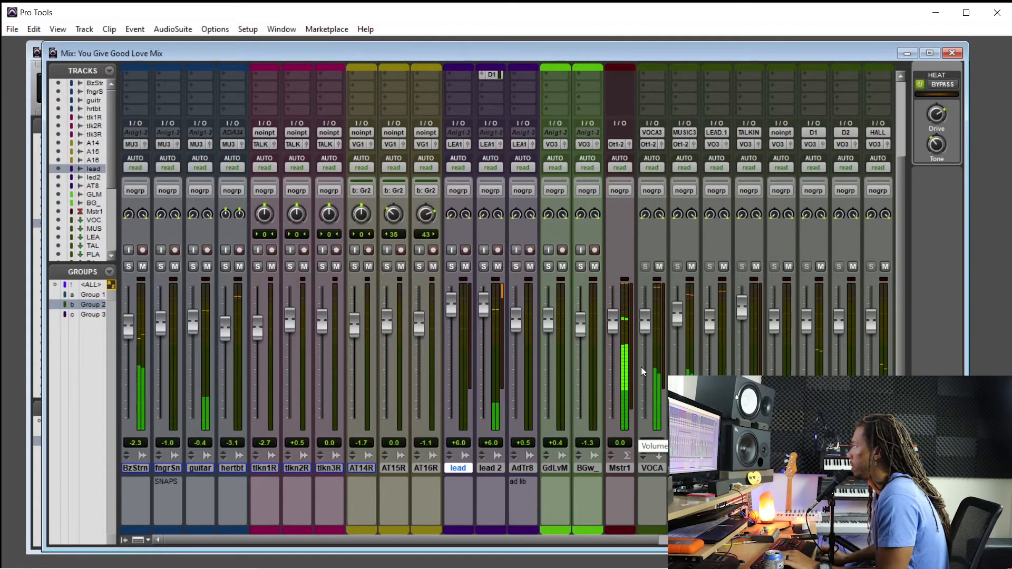
scroll(641, 367, "up", 3)
left_click(492, 124)
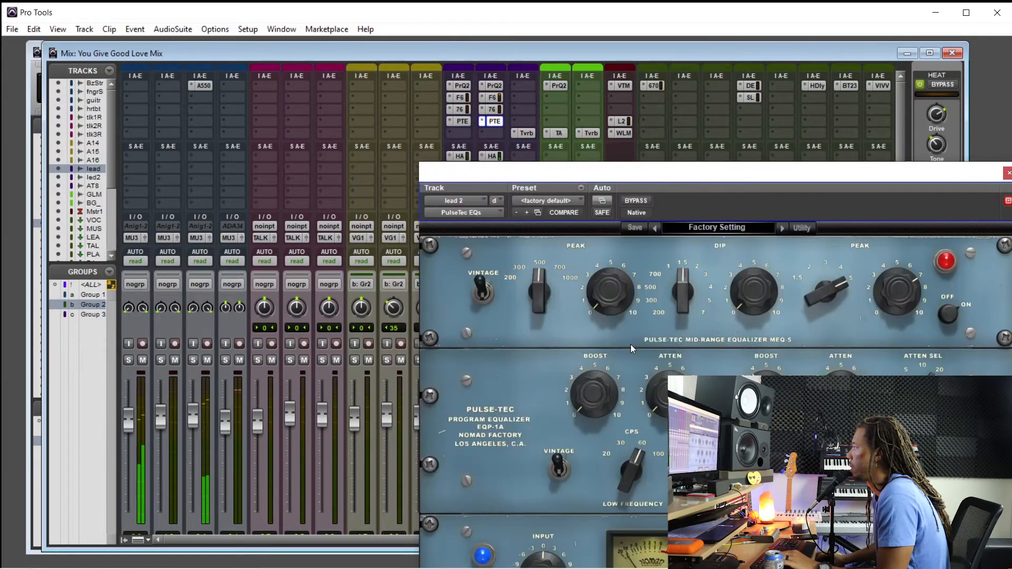
left_click_drag(633, 181, 411, 112)
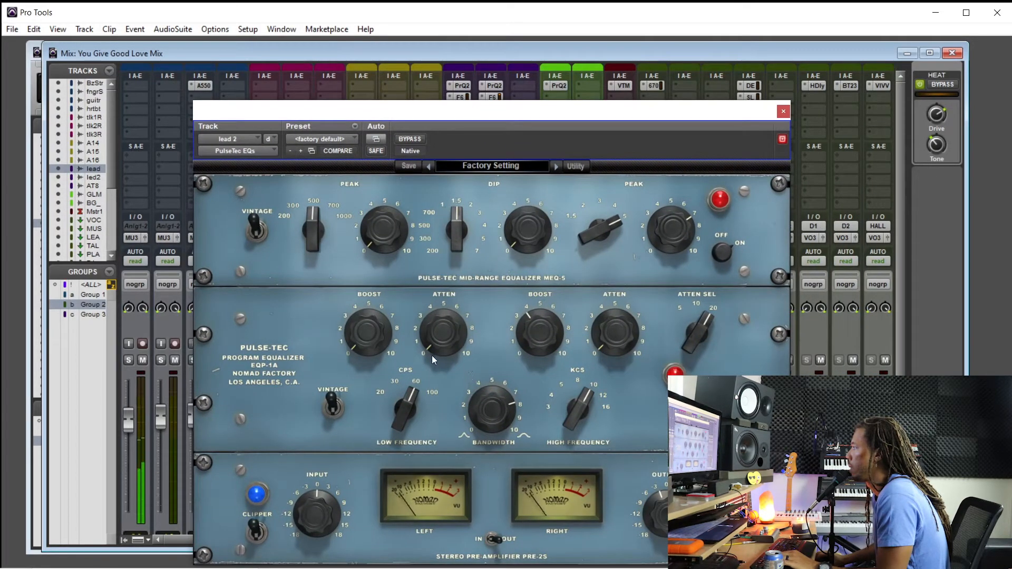
left_click_drag(432, 333, 469, 233)
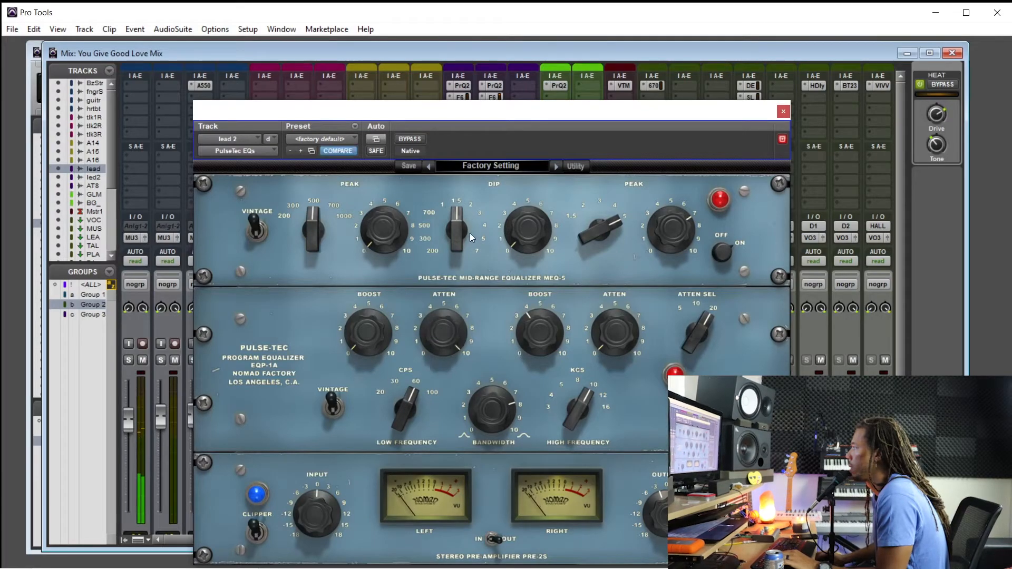
left_click_drag(445, 316, 444, 329)
left_click_drag(402, 405, 437, 403)
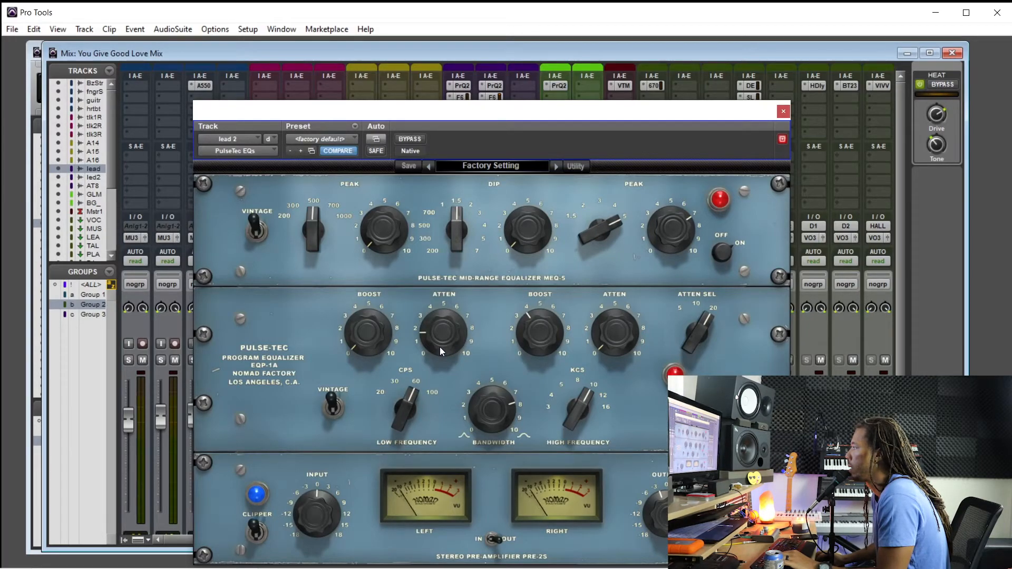
left_click_drag(411, 421, 409, 421)
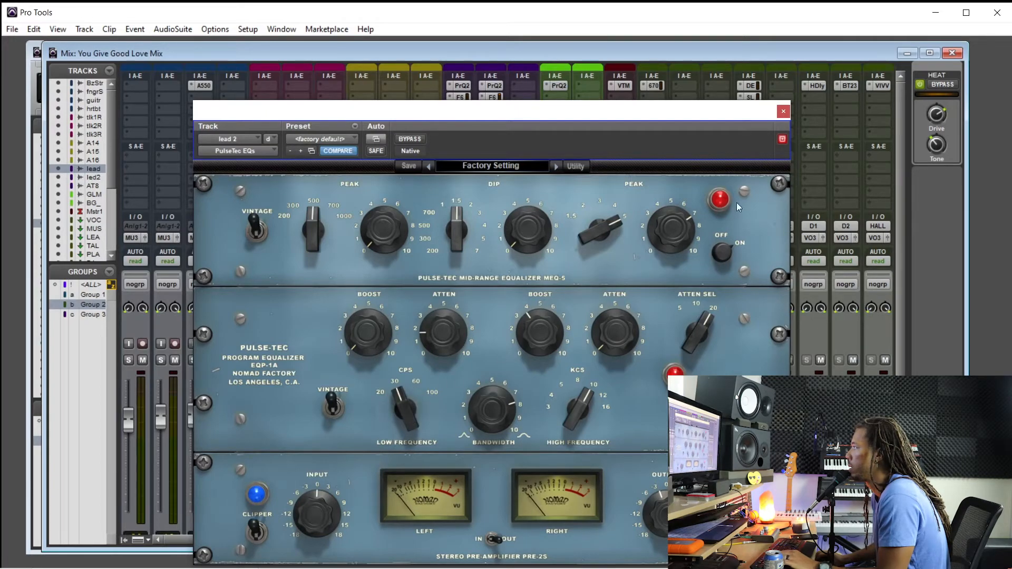
left_click(784, 112)
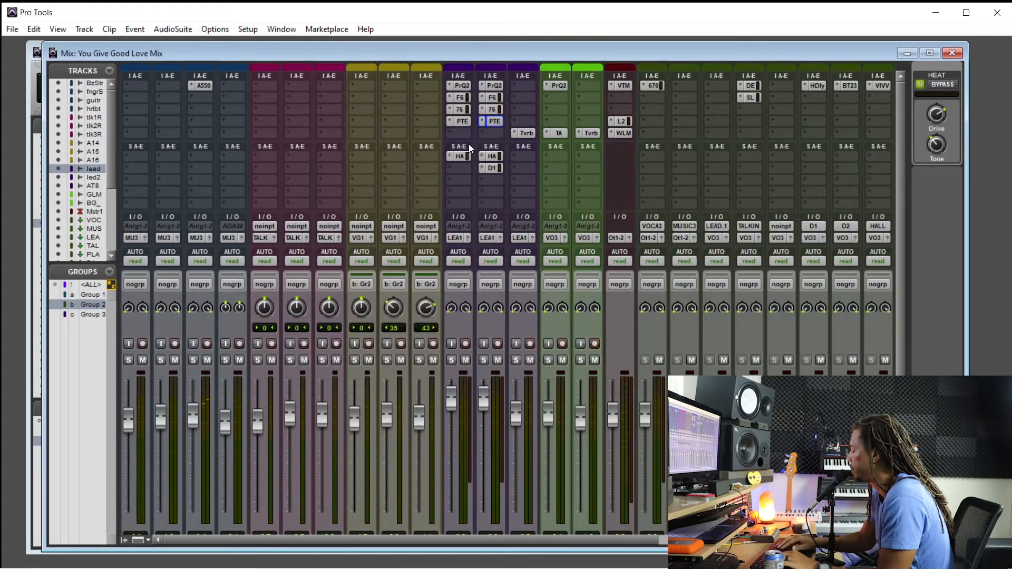
Listen to the lead 2 vocal in the Edit window from 2:21.177 and from 2:41.239, then stop playback
key("ctrl+equal")
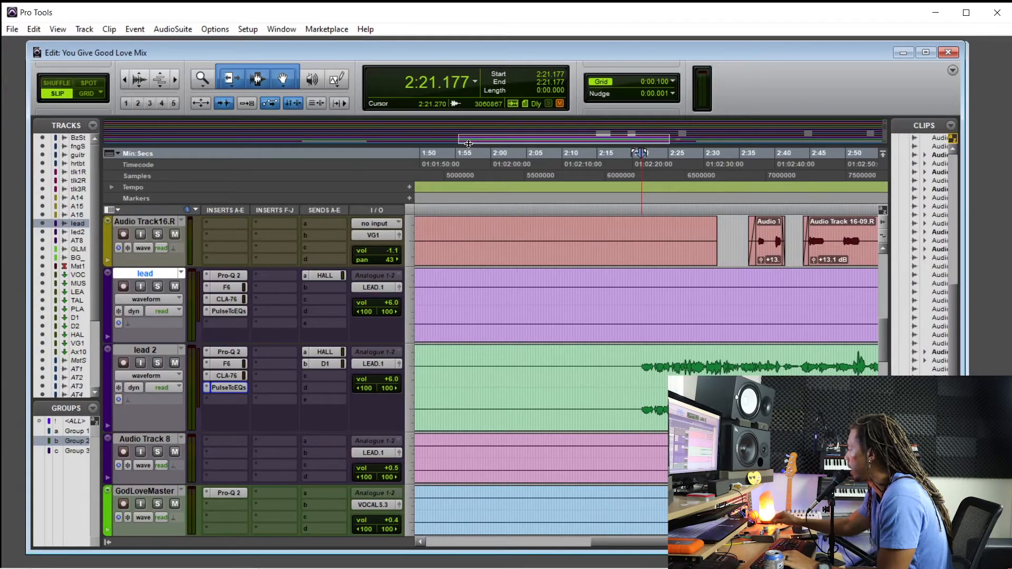
key("space")
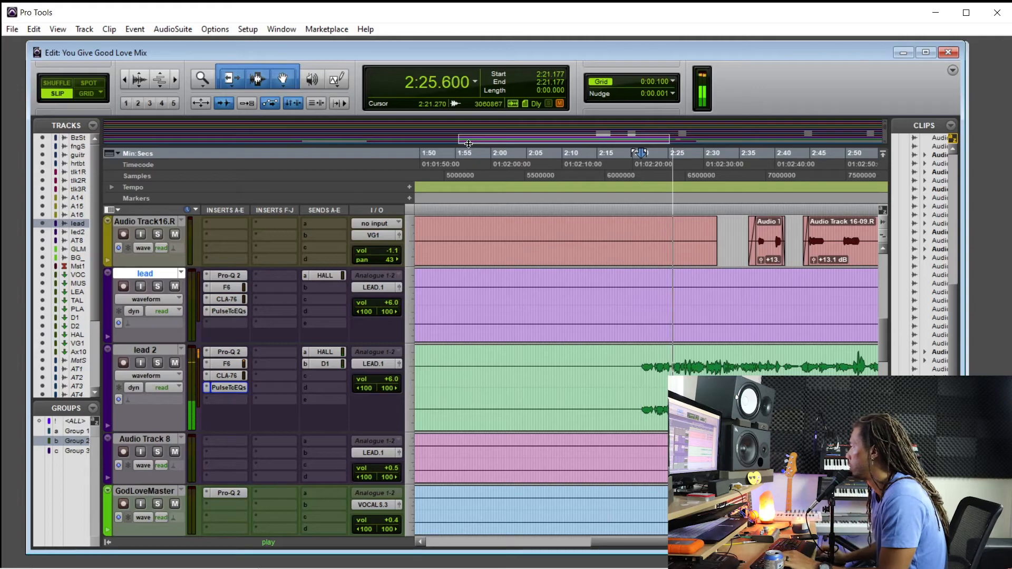
left_click(785, 372)
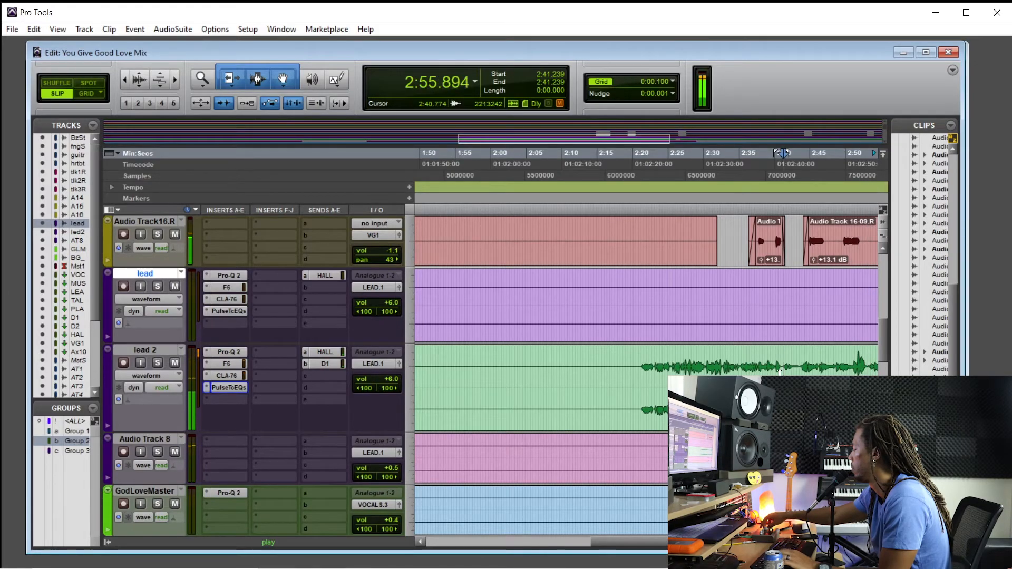
key("space")
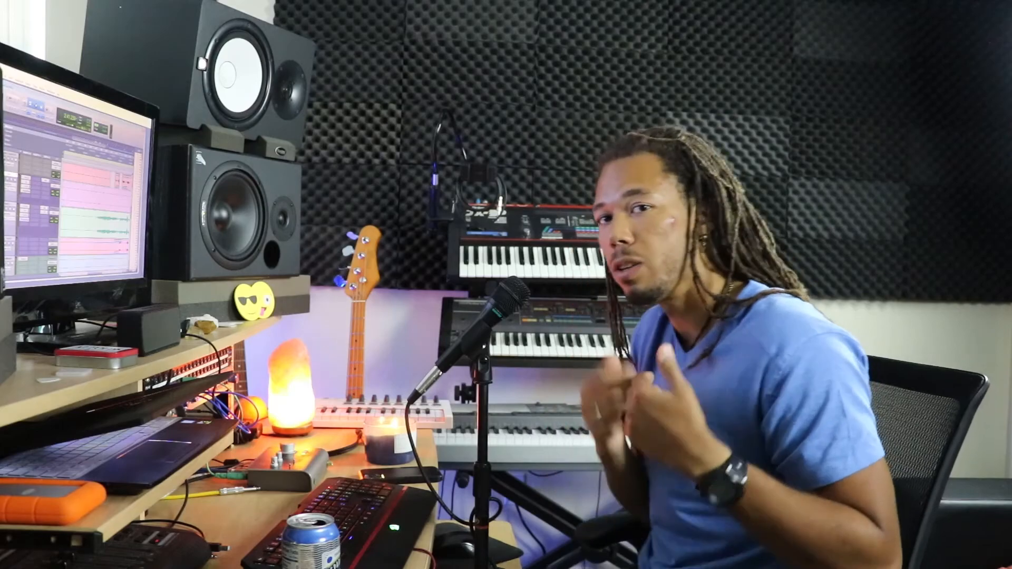